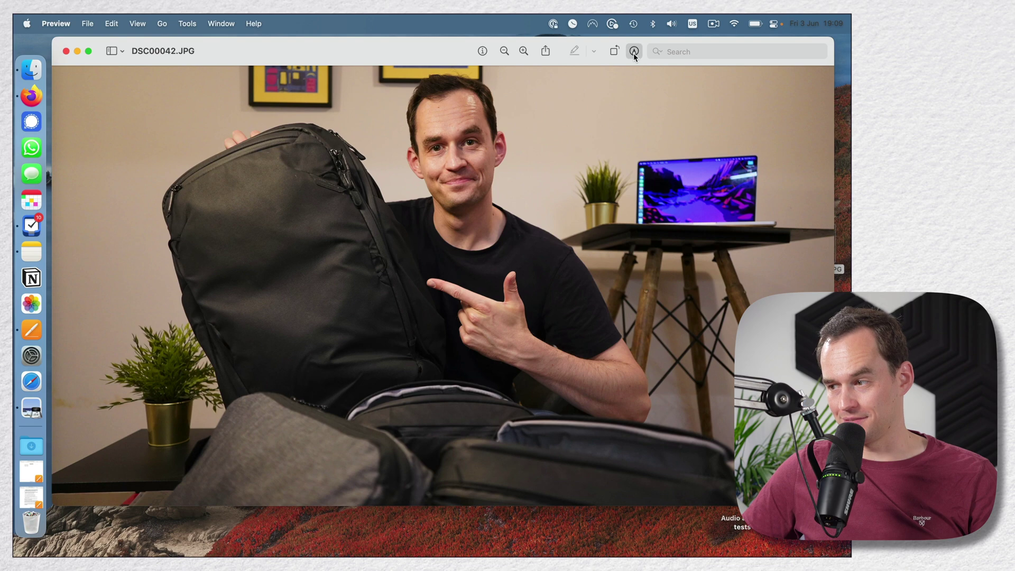
Step: Resize the photo to 2000 × 1125 pixels with Adjust Size, scaling proportionally
{"action": "left_click", "coordinate": [634, 51]}
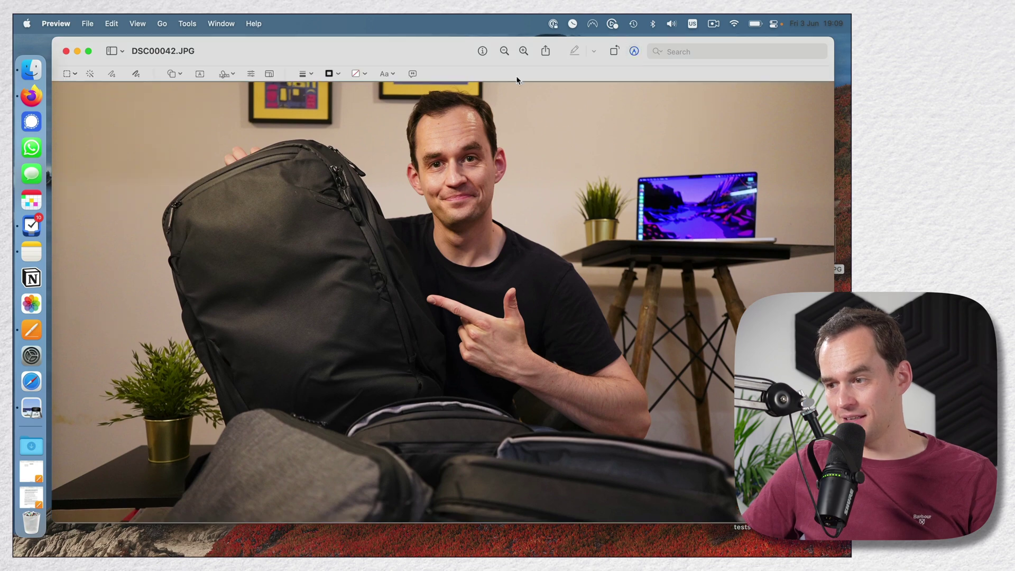
{"action": "left_click", "coordinate": [269, 74]}
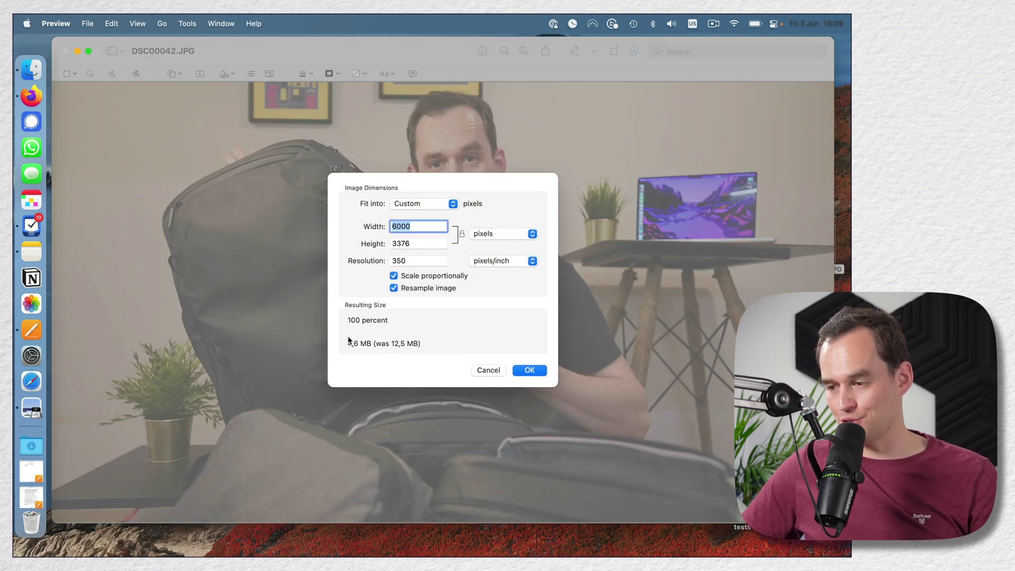
{"action": "left_click", "coordinate": [420, 223]}
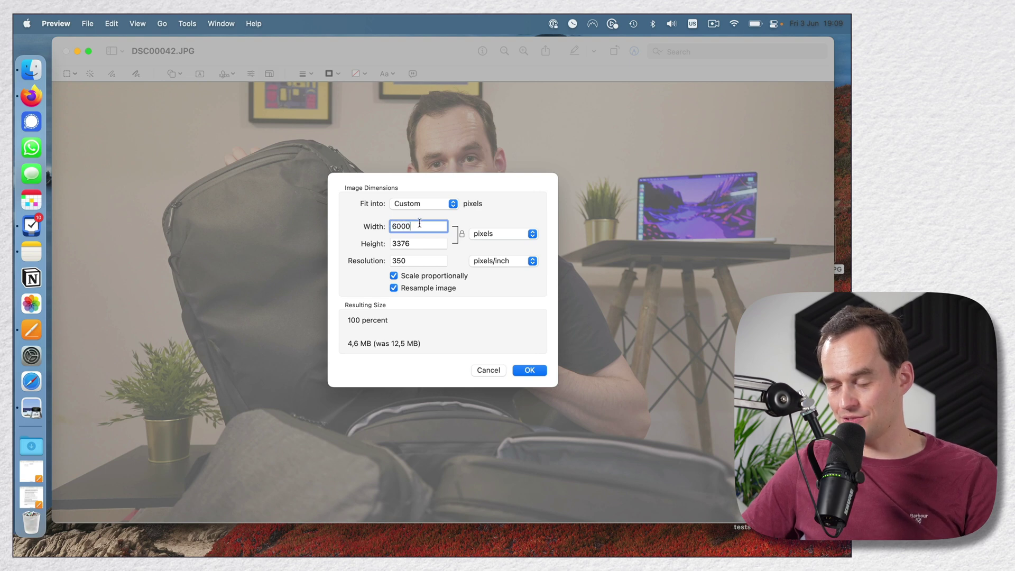
{"action": "double_click", "coordinate": [418, 226]}
{"action": "left_click", "coordinate": [418, 226]}
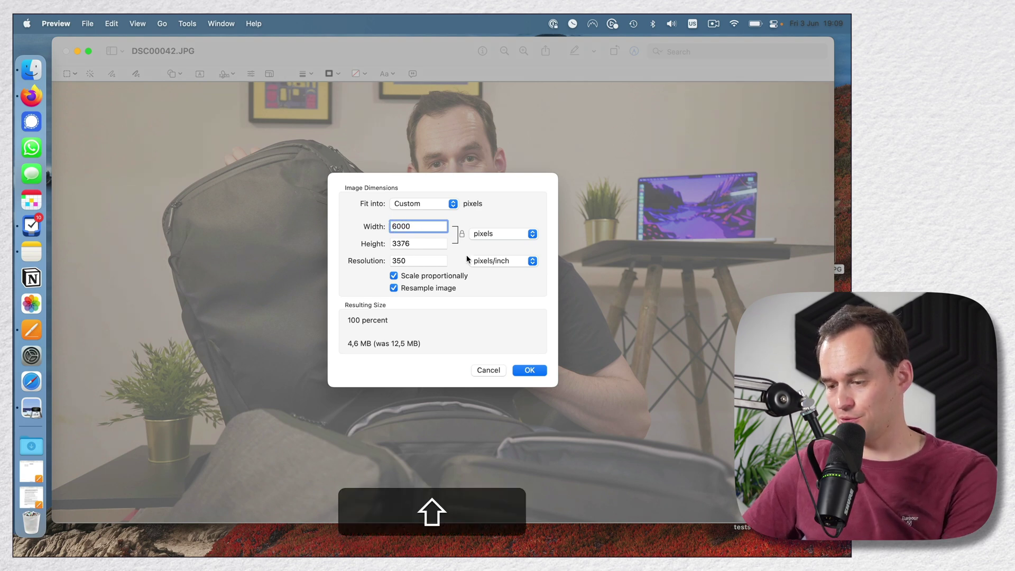
{"action": "type", "text": "2"}
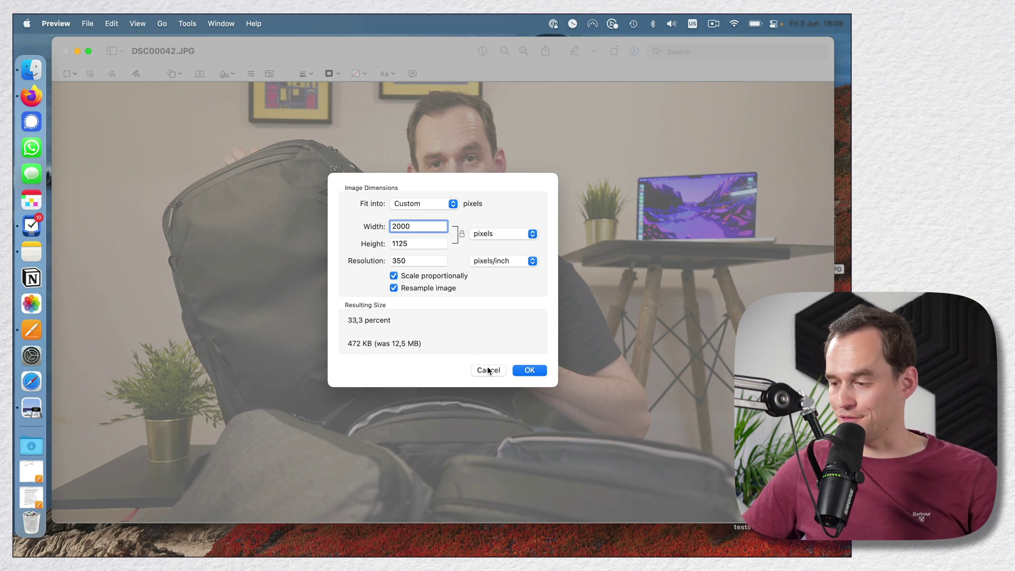
{"action": "left_click", "coordinate": [520, 370]}
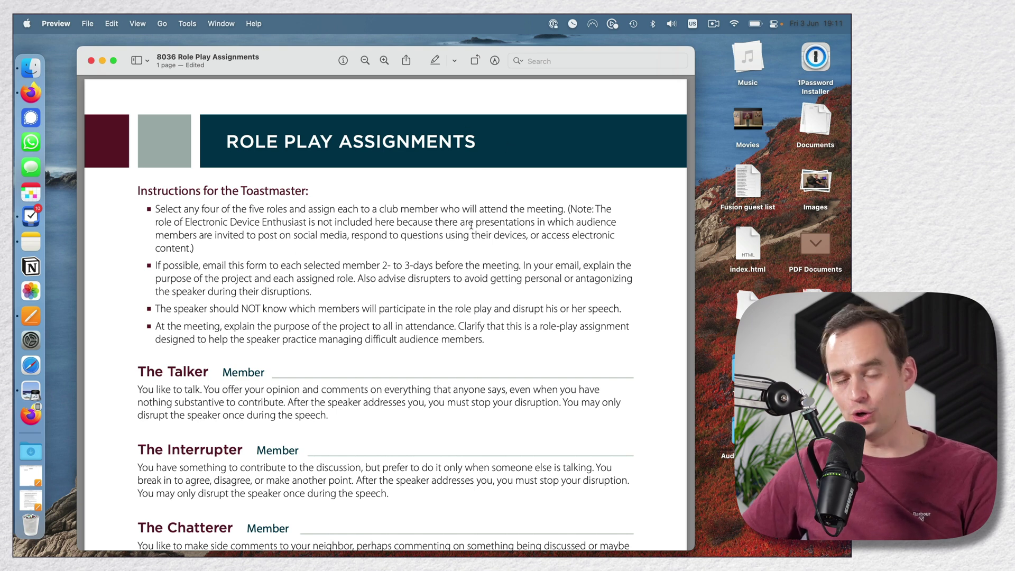
Step: Create a new Preview signature from the iPhone or iPad option and draw it on the phone
{"action": "left_click", "coordinate": [496, 62]}
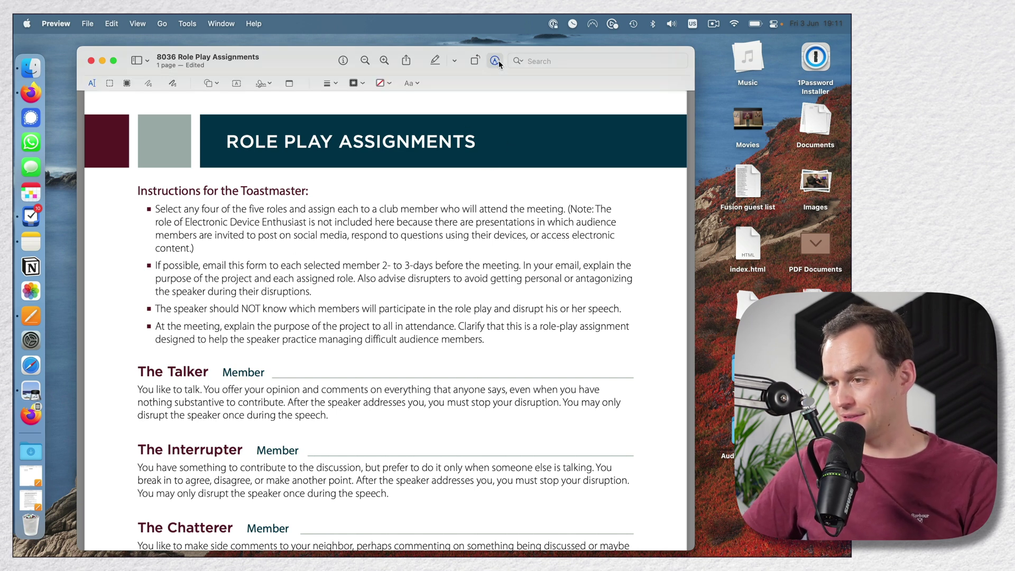
{"action": "left_click", "coordinate": [261, 84]}
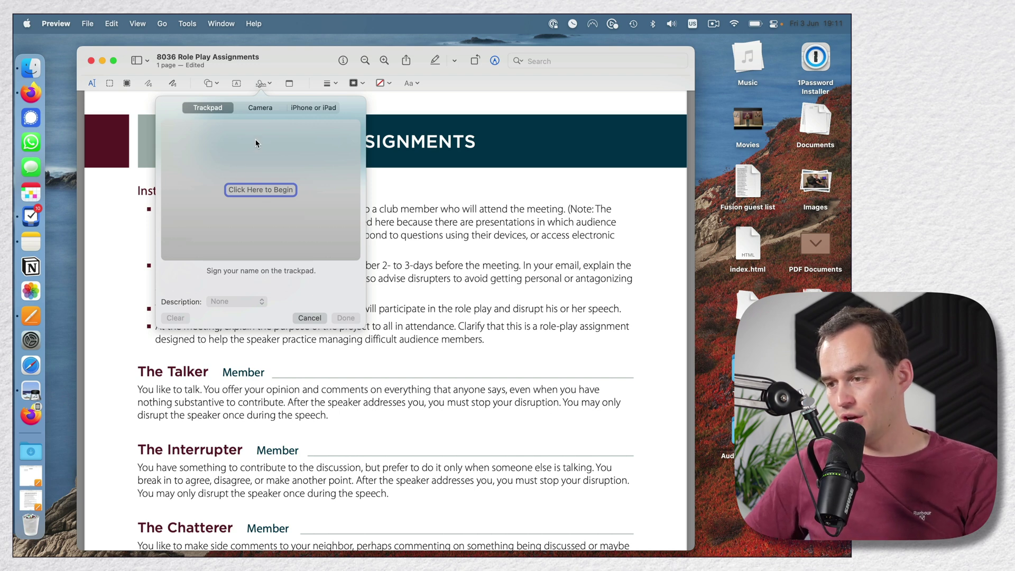
{"action": "left_click", "coordinate": [273, 108]}
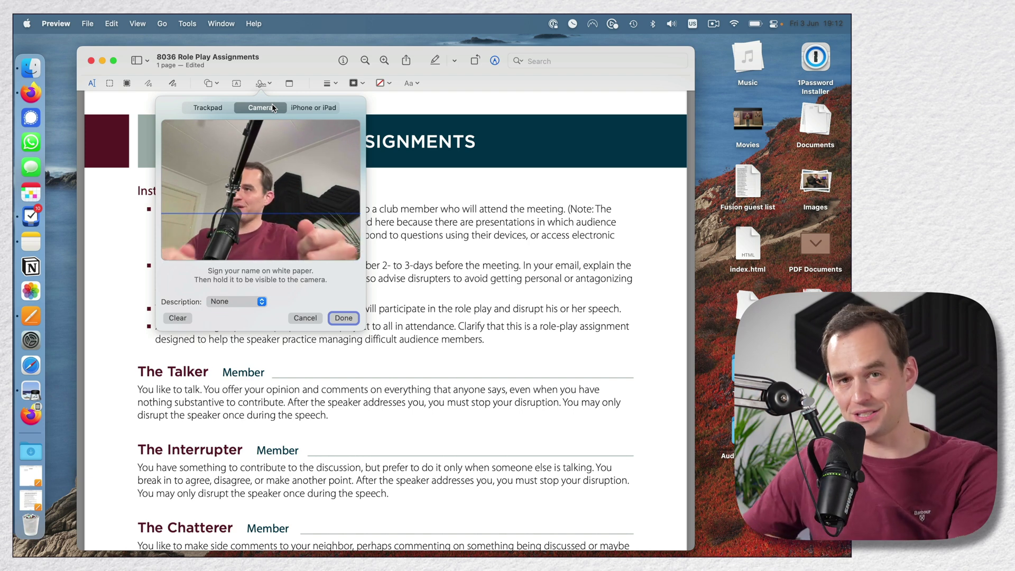
{"action": "left_click", "coordinate": [303, 109]}
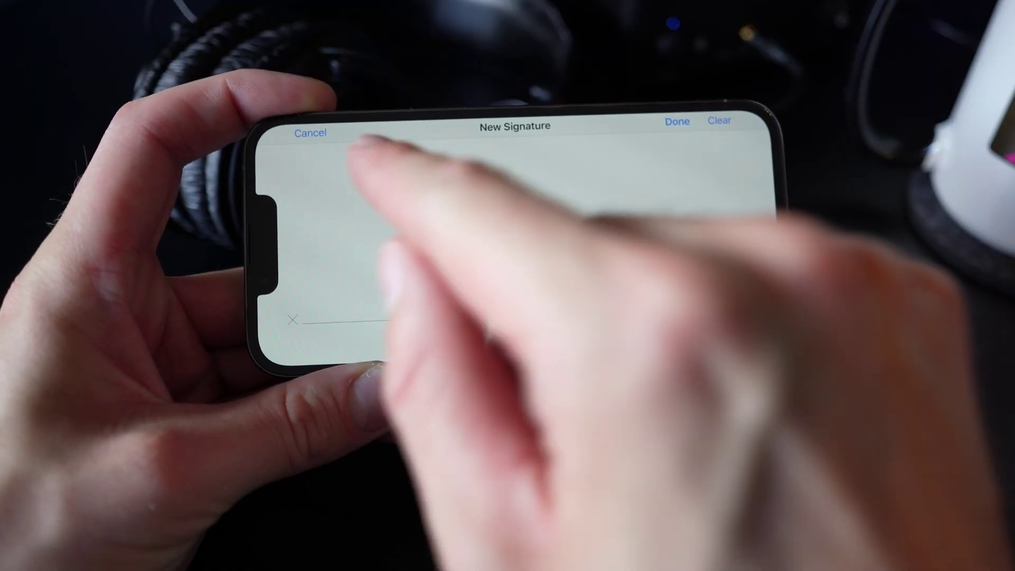
{"action": "mouse_move", "coordinate": [346, 204]}
{"action": "left_mouse_down"}
{"action": "mouse_move", "coordinate": [334, 272]}
{"action": "mouse_move", "coordinate": [394, 227]}
{"action": "mouse_move", "coordinate": [410, 286]}
{"action": "mouse_move", "coordinate": [594, 227]}
{"action": "mouse_move", "coordinate": [714, 204]}
{"action": "left_mouse_up"}
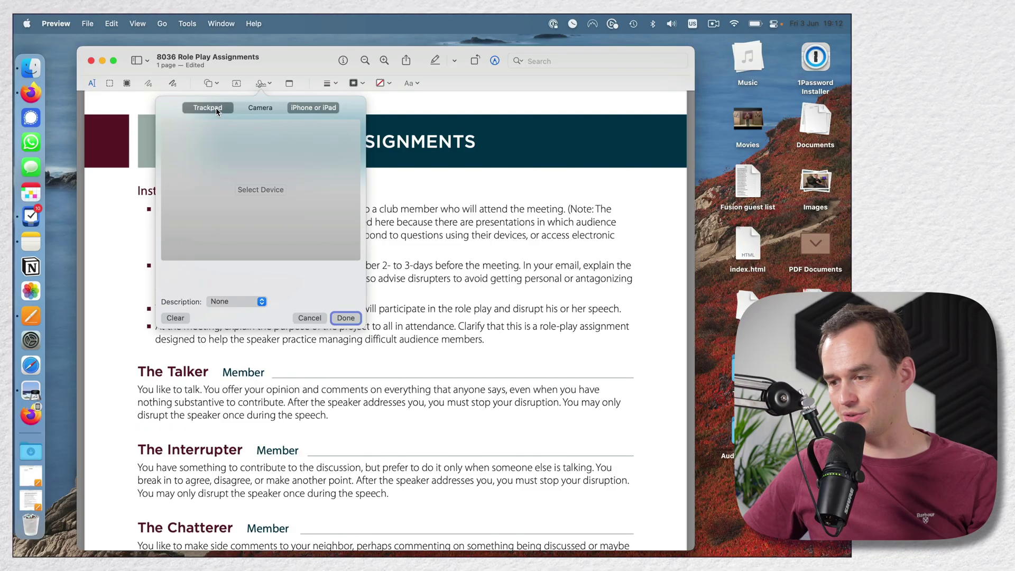
Step: Draw a new signature on the trackpad and keep it
{"action": "left_click", "coordinate": [216, 111]}
{"action": "left_click", "coordinate": [260, 189]}
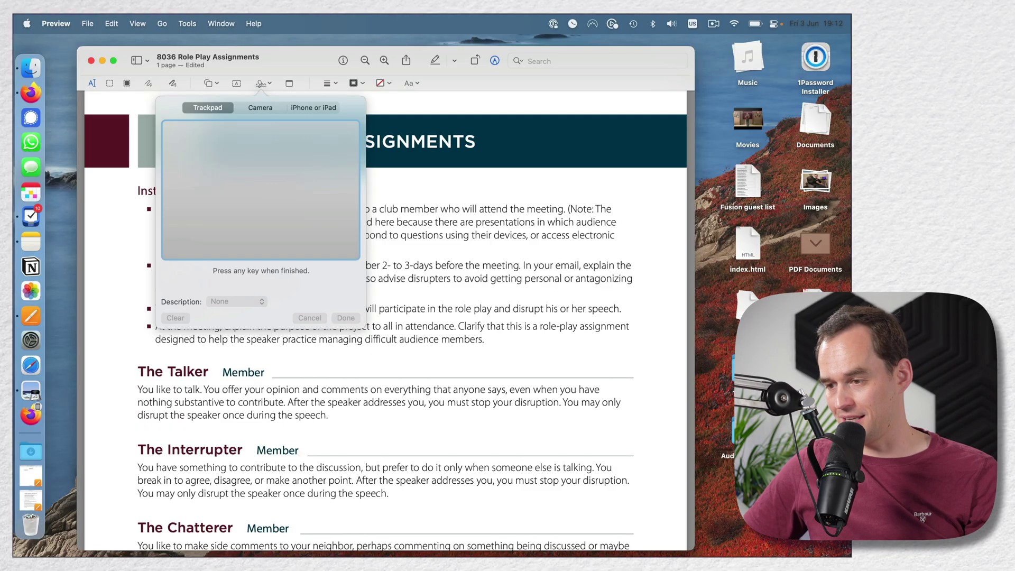
{"action": "mouse_move", "coordinate": [238, 158]}
{"action": "left_mouse_down"}
{"action": "mouse_move", "coordinate": [263, 159]}
{"action": "mouse_move", "coordinate": [256, 180]}
{"action": "mouse_move", "coordinate": [312, 190]}
{"action": "left_mouse_up"}
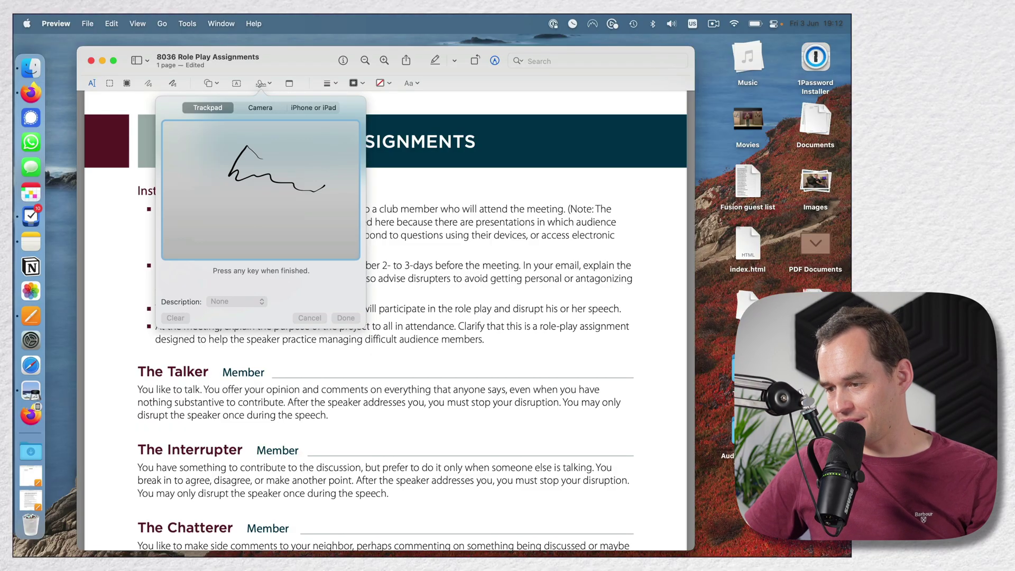
{"action": "key", "text": "Return"}
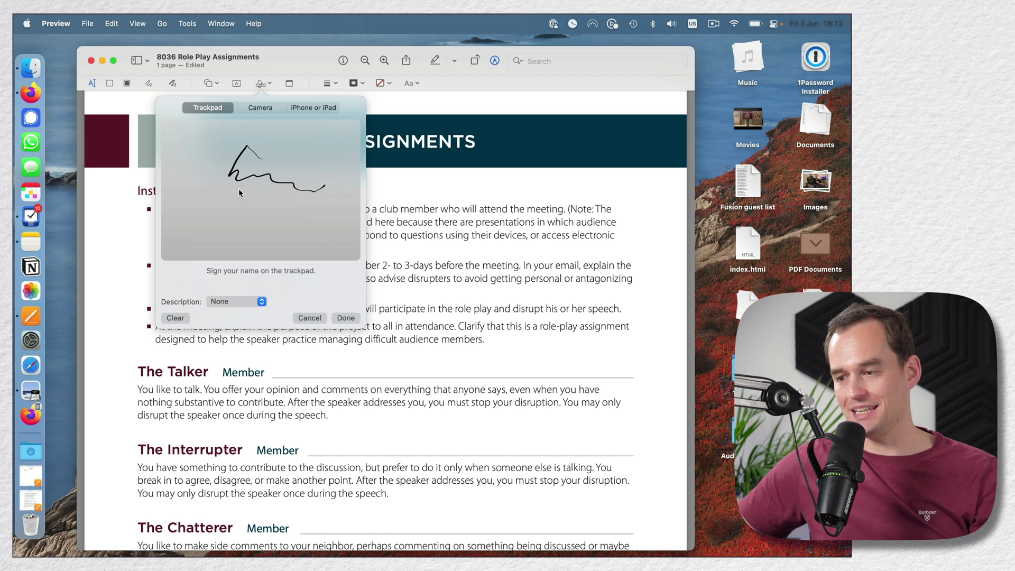
{"action": "left_click", "coordinate": [347, 318]}
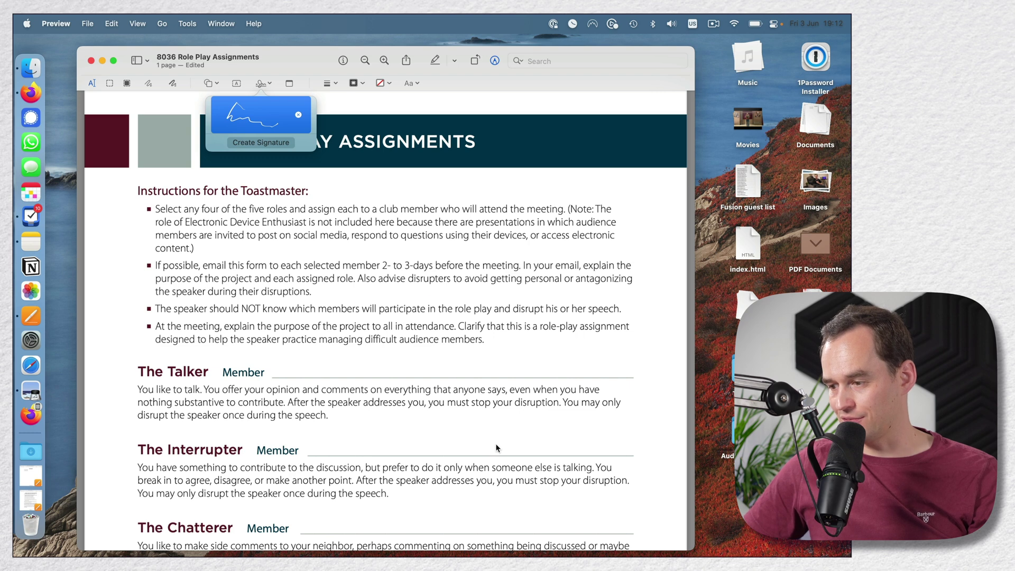
Step: Insert the signature, enlarge it, place it below The Talker paragraph, and save the PDF
{"action": "key", "text": "Return"}
{"action": "left_click_drag", "start_coordinate": [423, 302], "coordinate": [500, 268]}
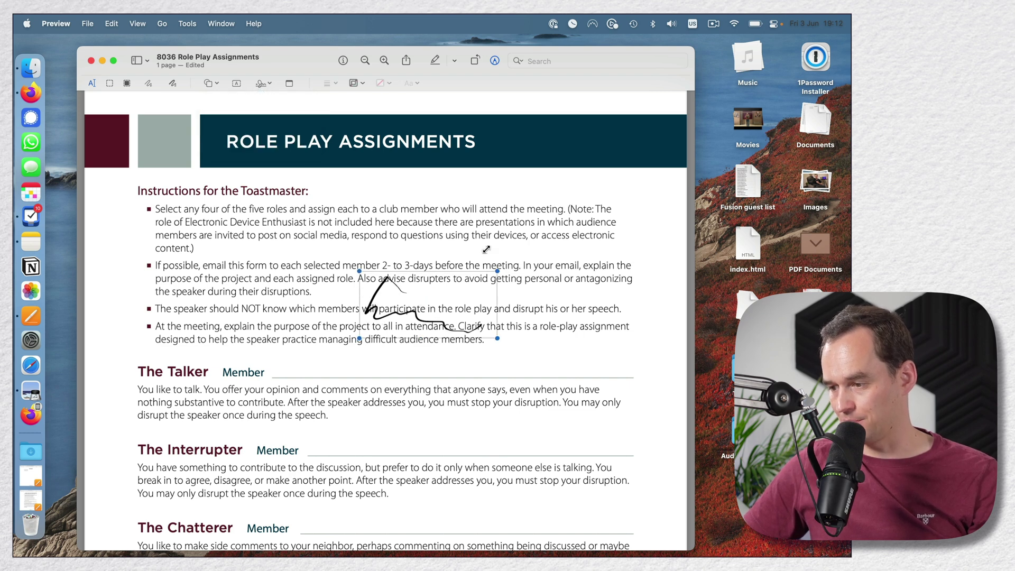
{"action": "left_click_drag", "start_coordinate": [411, 320], "coordinate": [474, 440]}
{"action": "left_click", "coordinate": [615, 421]}
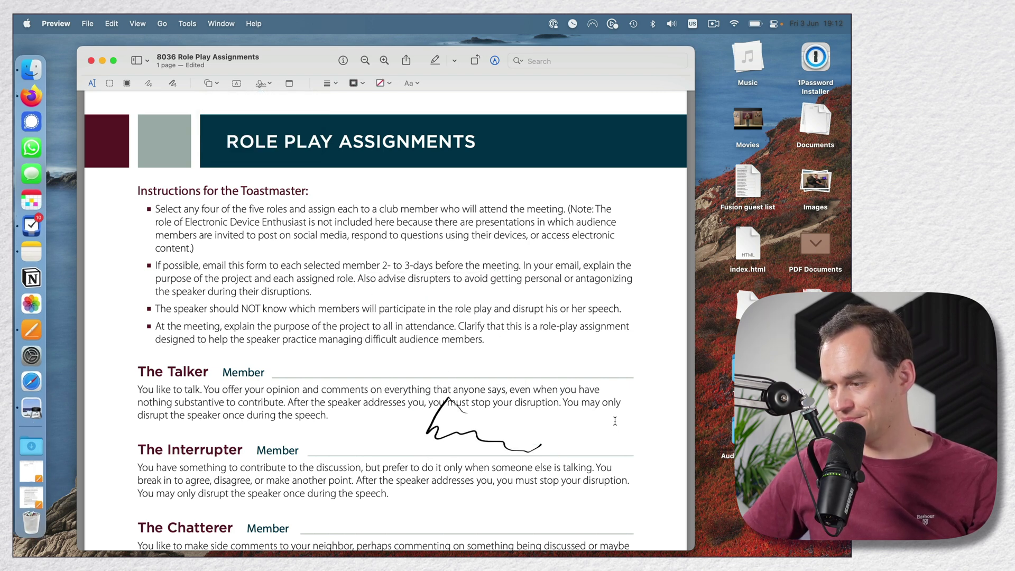
{"action": "key", "text": "super+s"}
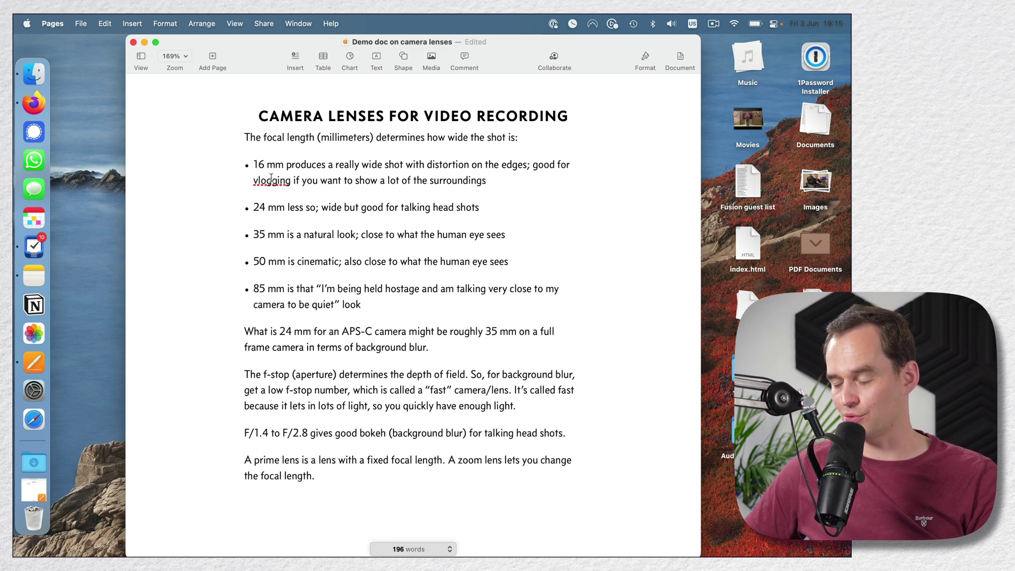
Step: Move the caret along the intro line one letter, then one word, at a time
{"action": "key", "text": "Right"}
{"action": "key", "text": "Right"}
{"action": "key", "text": "Right"}
{"action": "key", "text": "Right"}
{"action": "key", "text": "Right"}
{"action": "key", "text": "Right"}
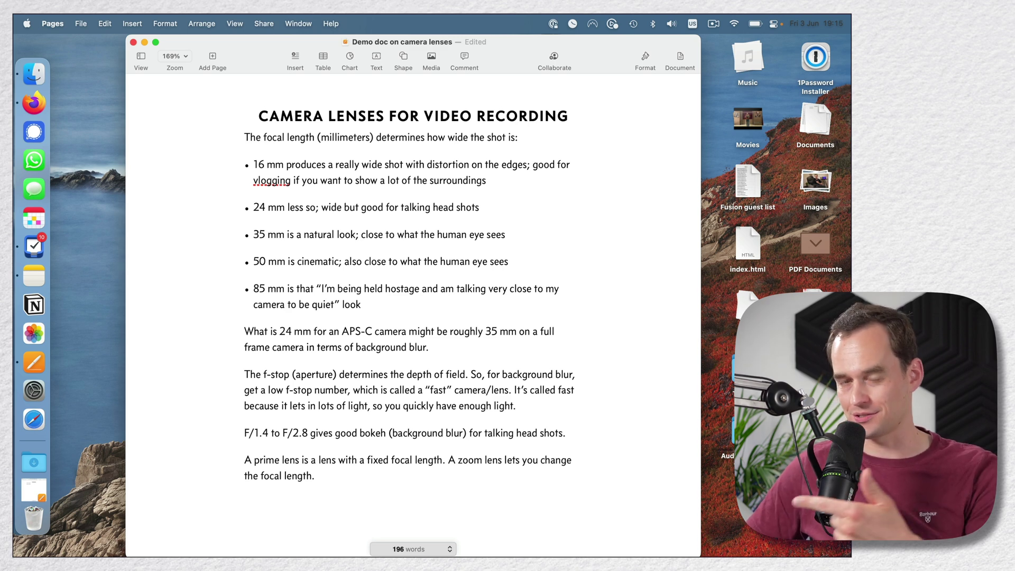
{"action": "key", "text": "Left"}
{"action": "key", "text": "Left"}
{"action": "key", "text": "Left"}
{"action": "key", "text": "Left"}
{"action": "key", "text": "Left"}
{"action": "key", "text": "Left"}
{"action": "key", "text": "Left"}
{"action": "key", "text": "Left"}
{"action": "key", "text": "Left"}
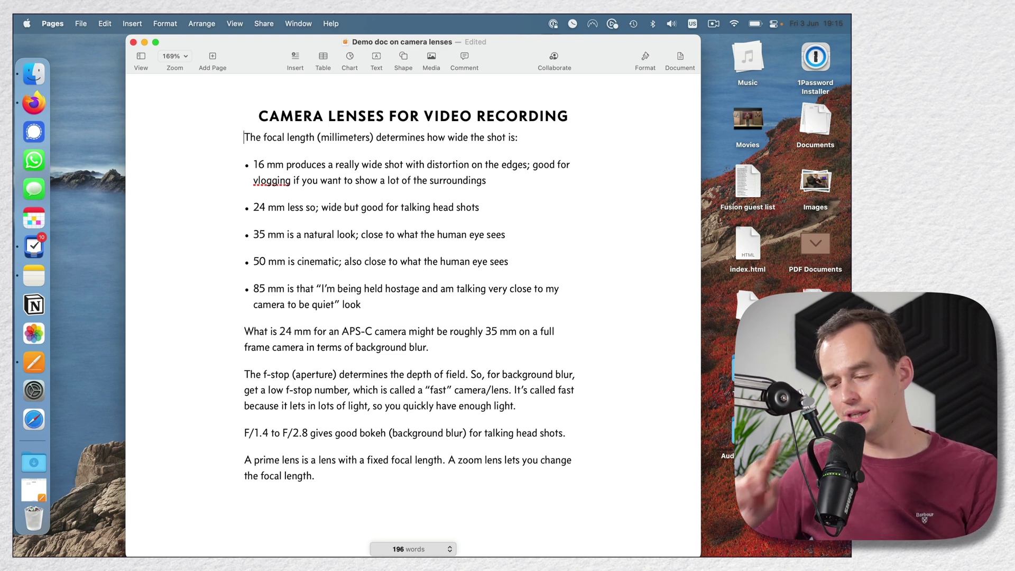
{"action": "key", "text": "alt+Right"}
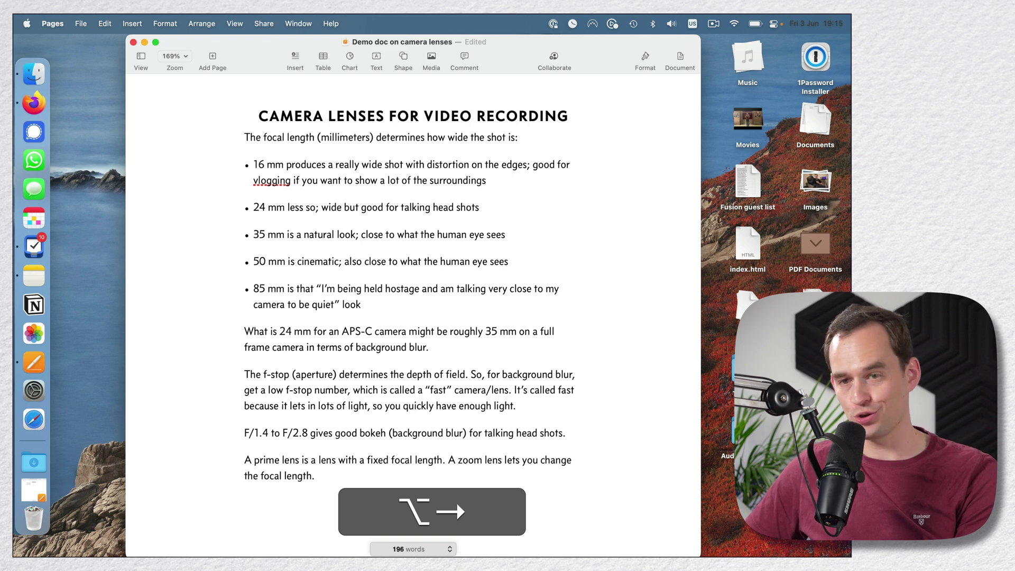
{"action": "key", "text": "alt+Left"}
{"action": "key", "text": "alt+Left"}
{"action": "key", "text": "alt+Left"}
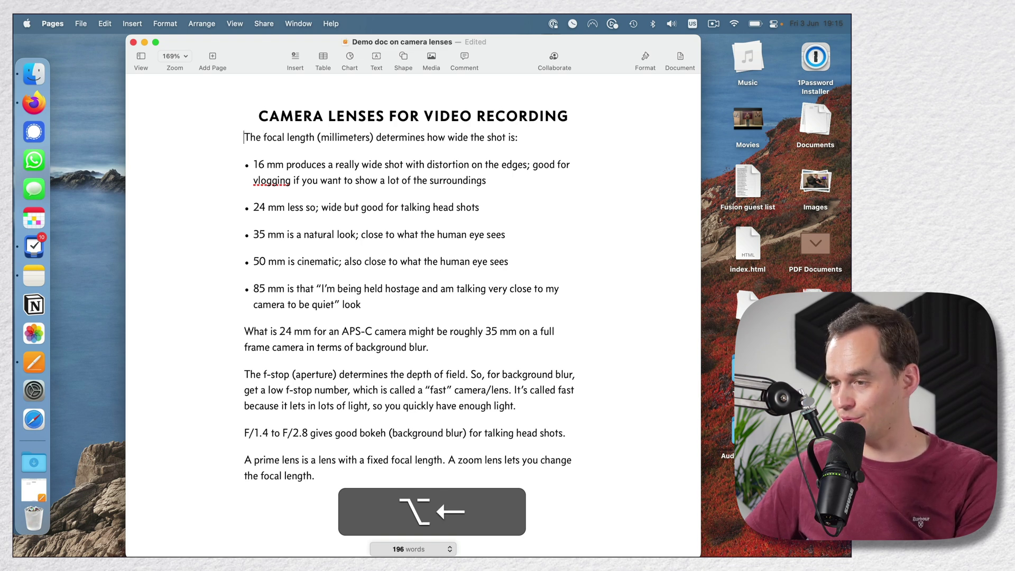
{"action": "key", "text": "alt+Right"}
{"action": "key", "text": "alt+Left"}
{"action": "key", "text": "alt+Left"}
{"action": "key", "text": "alt+Left"}
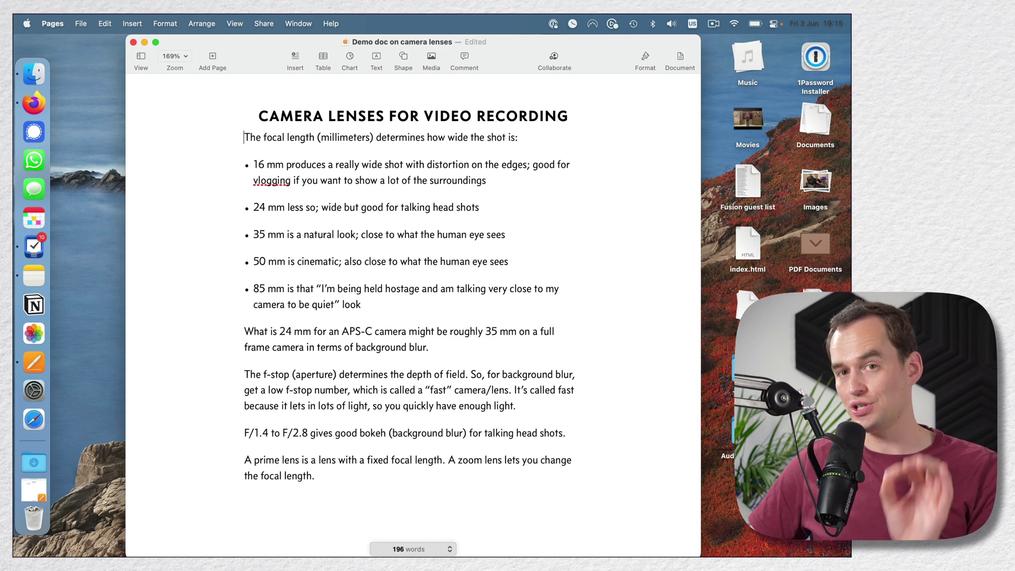
Step: Select 'The focal length' word by word, then shrink the selection away again
{"action": "key", "text": "alt+shift+Right"}
{"action": "key", "text": "alt+shift+Right"}
{"action": "key", "text": "alt+shift+Right"}
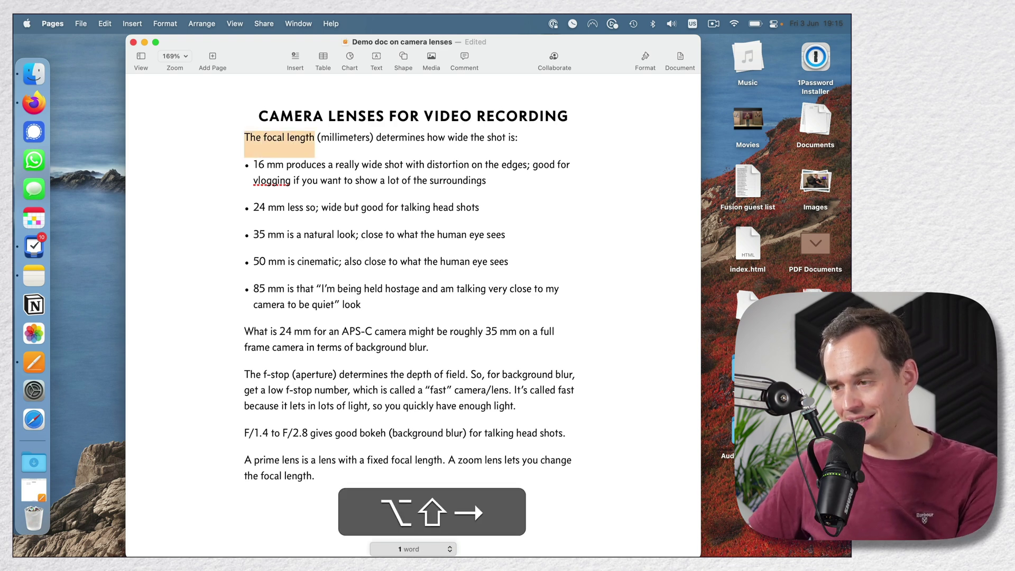
{"action": "key", "text": "alt+shift+Right"}
{"action": "key", "text": "alt+shift+Right"}
{"action": "key", "text": "alt+shift+Right"}
{"action": "key", "text": "alt+shift+Left"}
{"action": "key", "text": "alt+shift+Left"}
{"action": "key", "text": "alt+shift+Left"}
{"action": "key", "text": "alt+shift+Left"}
{"action": "key", "text": "alt+shift+Left"}
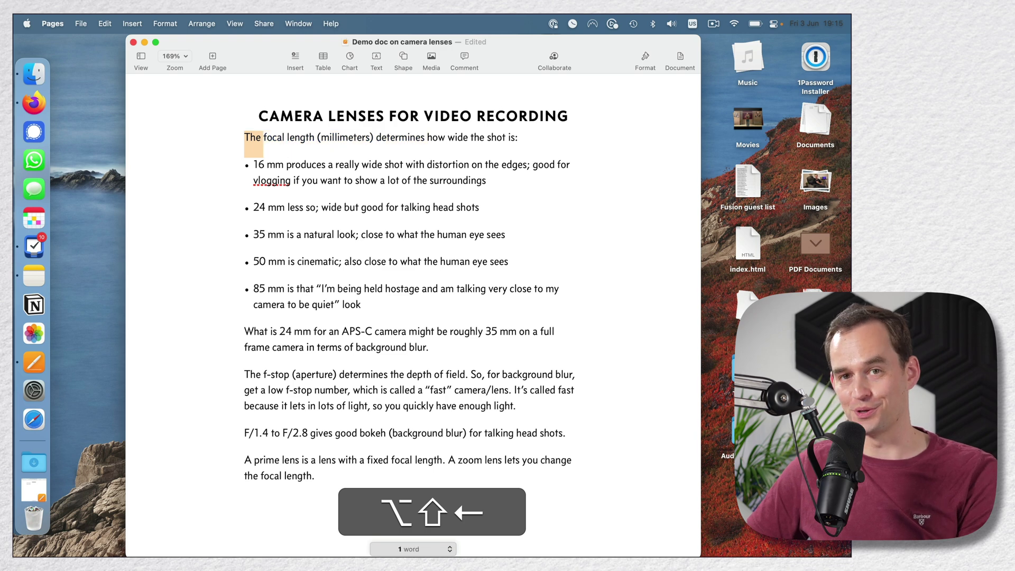
{"action": "key", "text": "alt+shift+Left"}
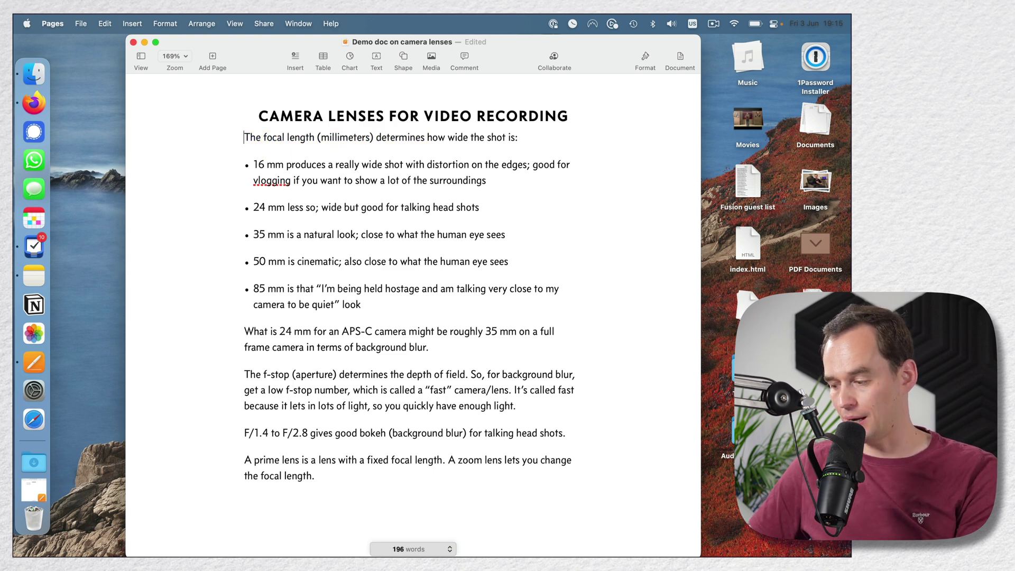
Step: Jump between paragraphs, then select from the intro line through the 85 mm bullet
{"action": "key", "text": "alt+Down"}
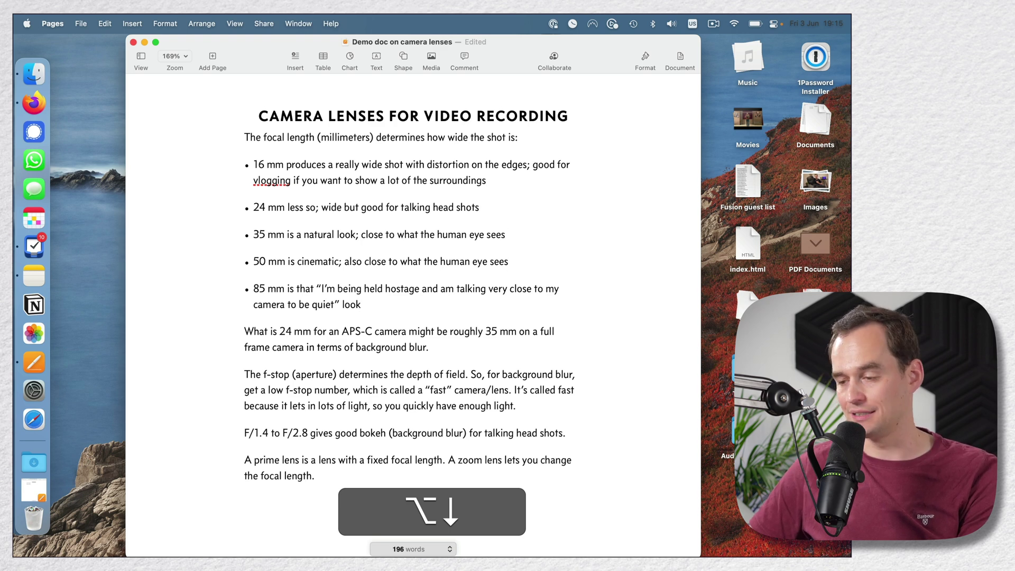
{"action": "key", "text": "alt+Up"}
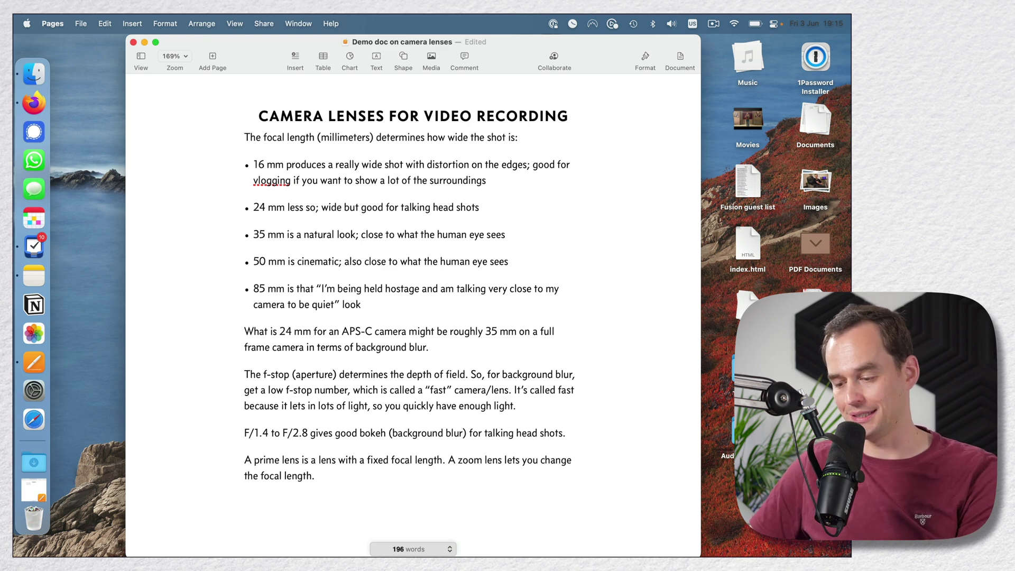
{"action": "key", "text": "alt"}
{"action": "key", "text": "shift"}
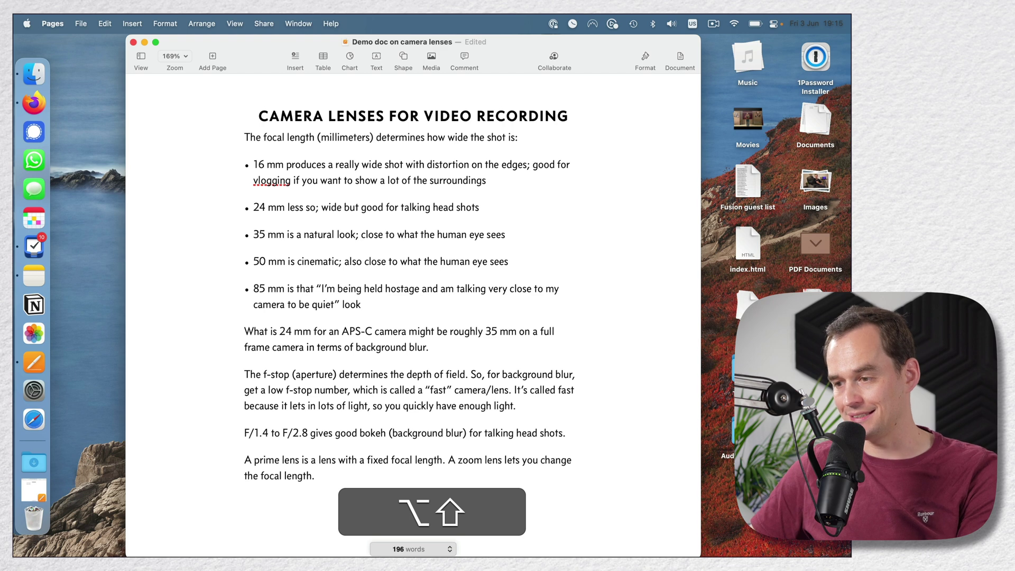
{"action": "key", "text": "alt+shift+Down"}
{"action": "key", "text": "alt+shift+Down"}
{"action": "key", "text": "alt+shift+Down"}
{"action": "key", "text": "alt+shift+Down"}
{"action": "key", "text": "alt+shift+Down"}
{"action": "key", "text": "alt+shift+Down"}
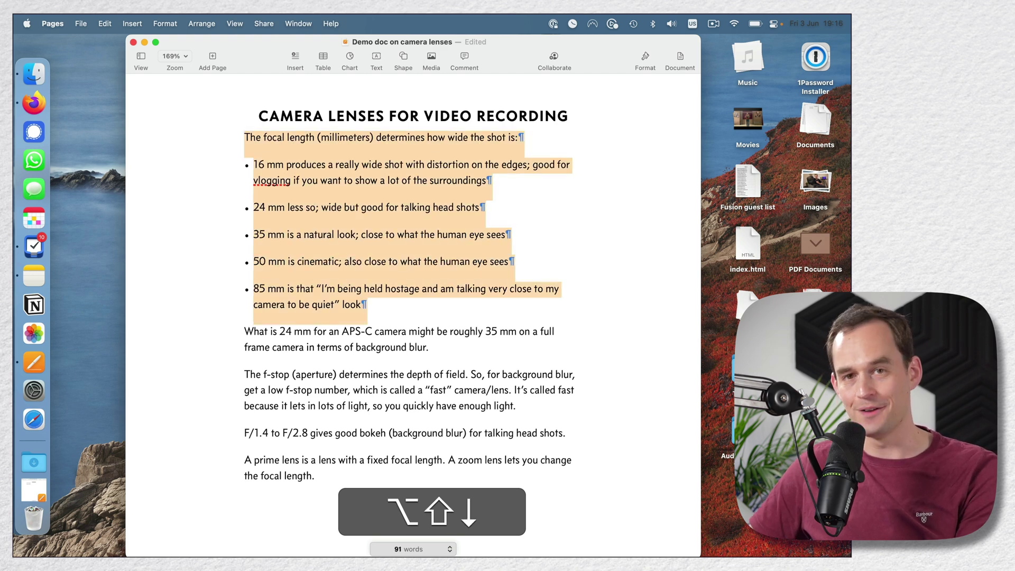
Step: Delete letters from the end of 'surroundings', undo that, then forward-delete from before the word
{"action": "left_click", "coordinate": [487, 189]}
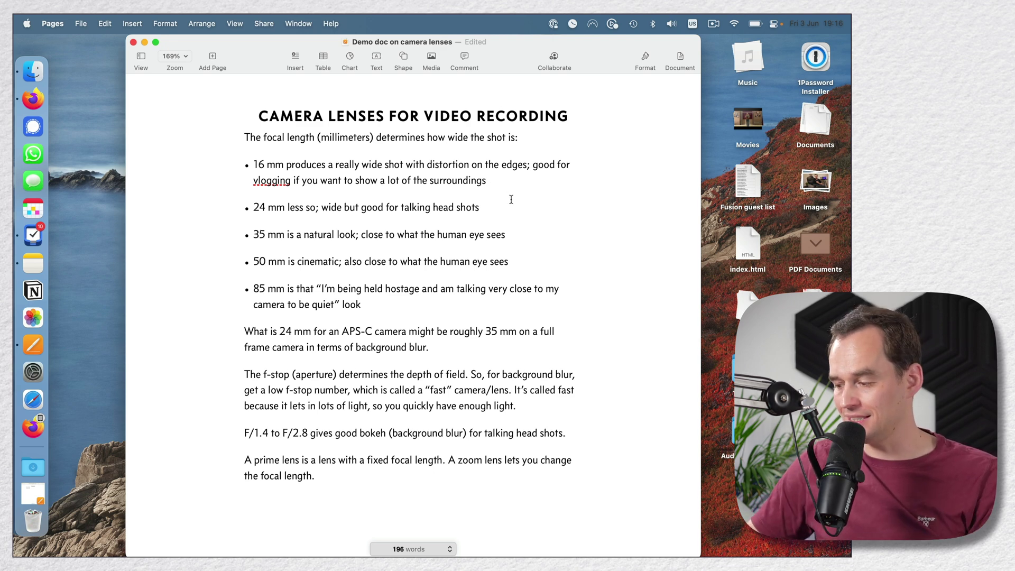
{"action": "key", "text": "BackSpace"}
{"action": "key", "text": "BackSpace"}
{"action": "key", "text": "BackSpace"}
{"action": "key", "text": "BackSpace"}
{"action": "key", "text": "BackSpace"}
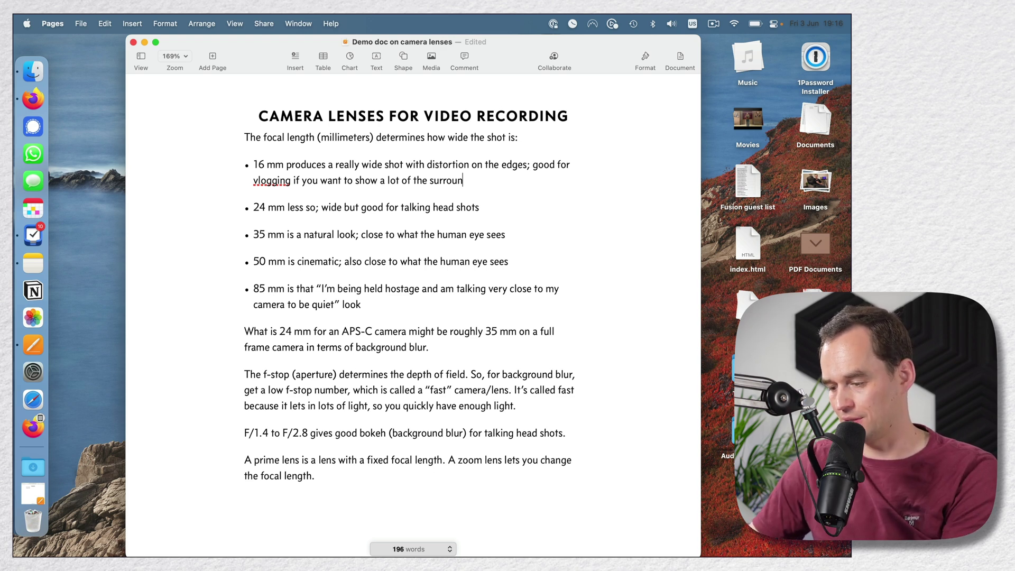
{"action": "key", "text": "super+z"}
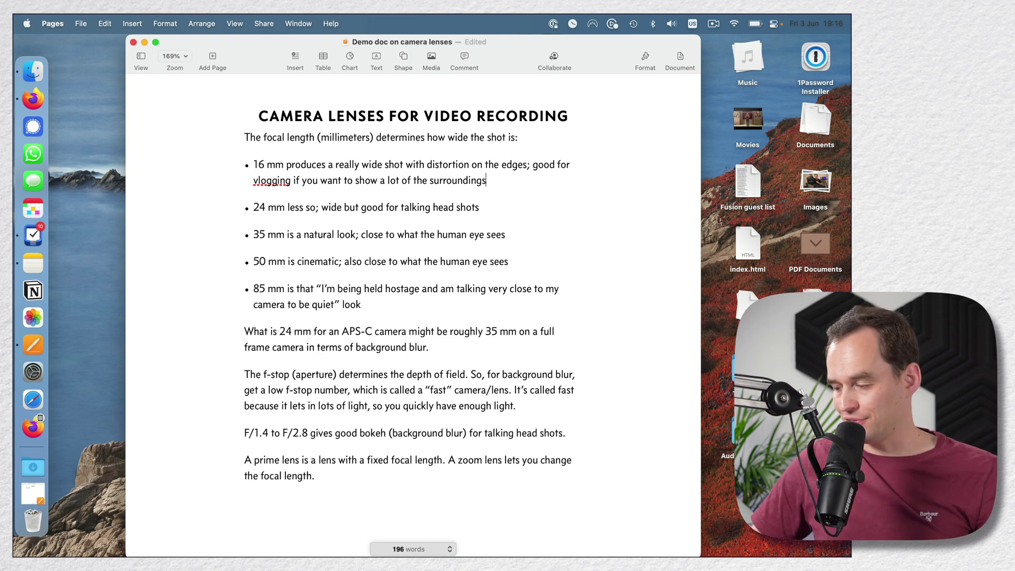
{"action": "left_click", "coordinate": [430, 180]}
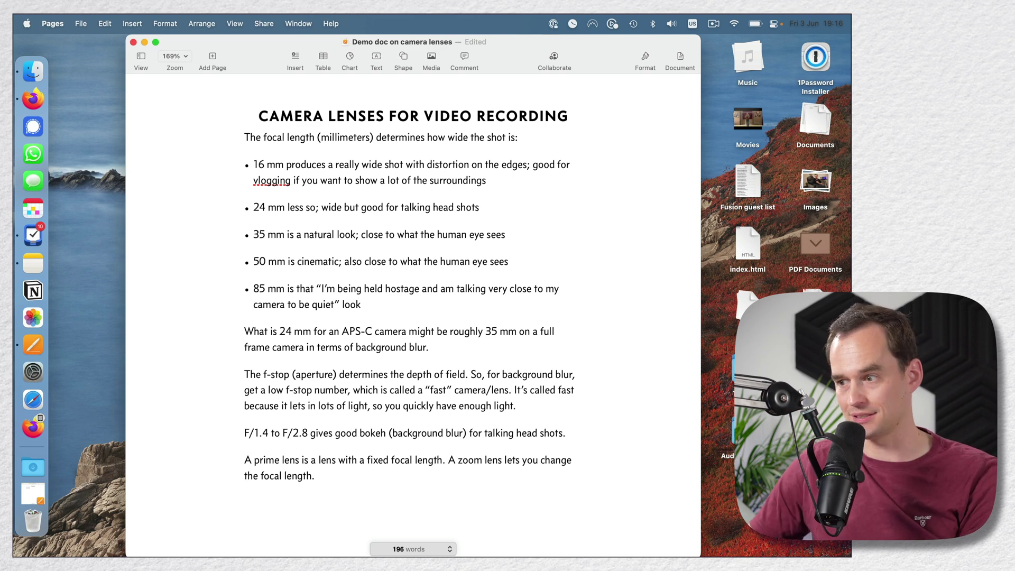
{"action": "key", "text": "Delete"}
{"action": "key", "text": "Delete"}
{"action": "key", "text": "Delete"}
{"action": "key", "text": "Delete"}
{"action": "key", "text": "Delete"}
{"action": "key", "text": "Delete"}
{"action": "key", "text": "Delete"}
{"action": "key", "text": "Delete"}
{"action": "key", "text": "Delete"}
{"action": "key", "text": "Delete"}
{"action": "key", "text": "Delete"}
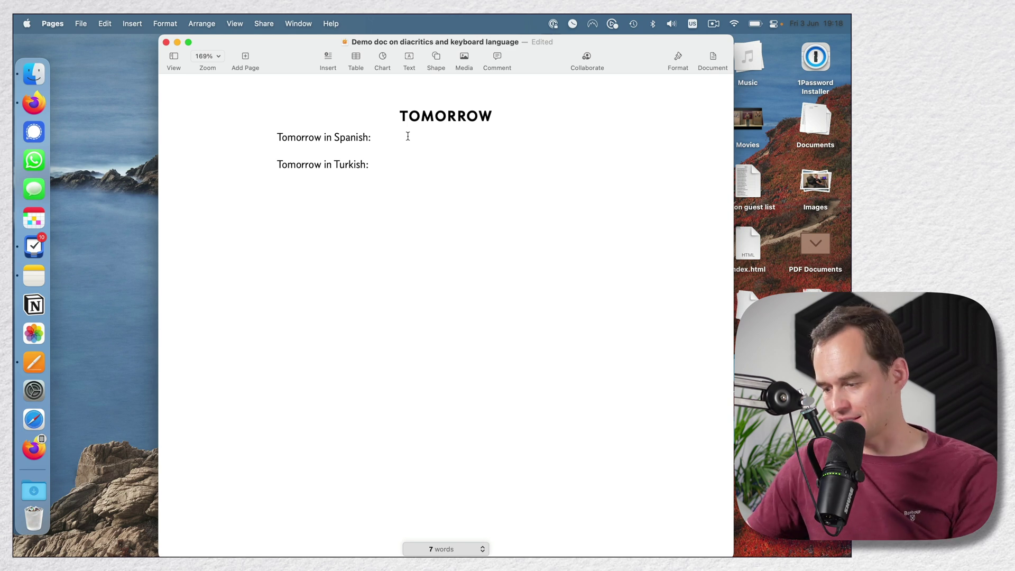
Step: Type 'mañana' after 'Tomorrow in Spanish:', choosing ñ from the accent popup
{"action": "type", "text": "ma"}
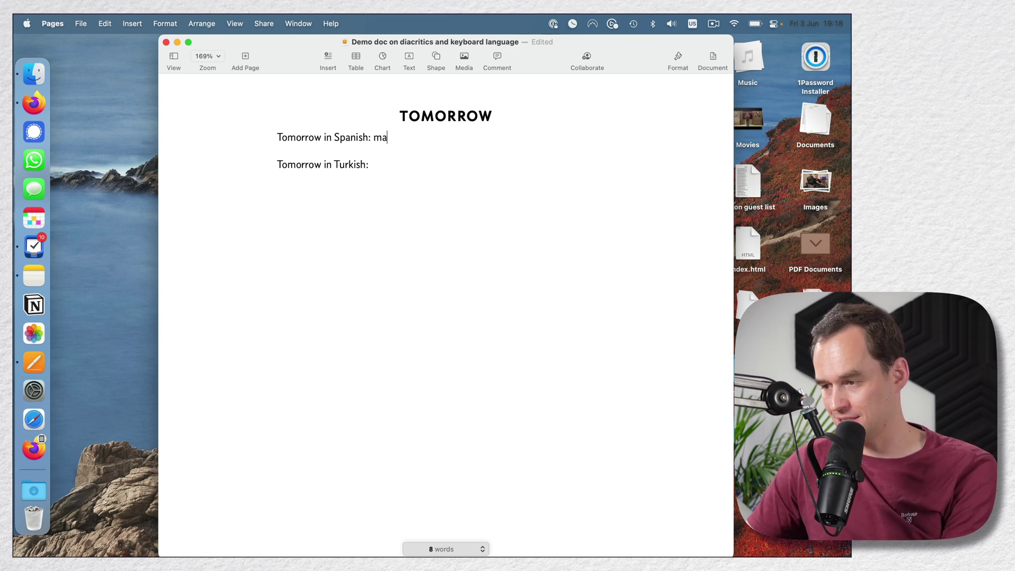
{"action": "type", "text": "n"}
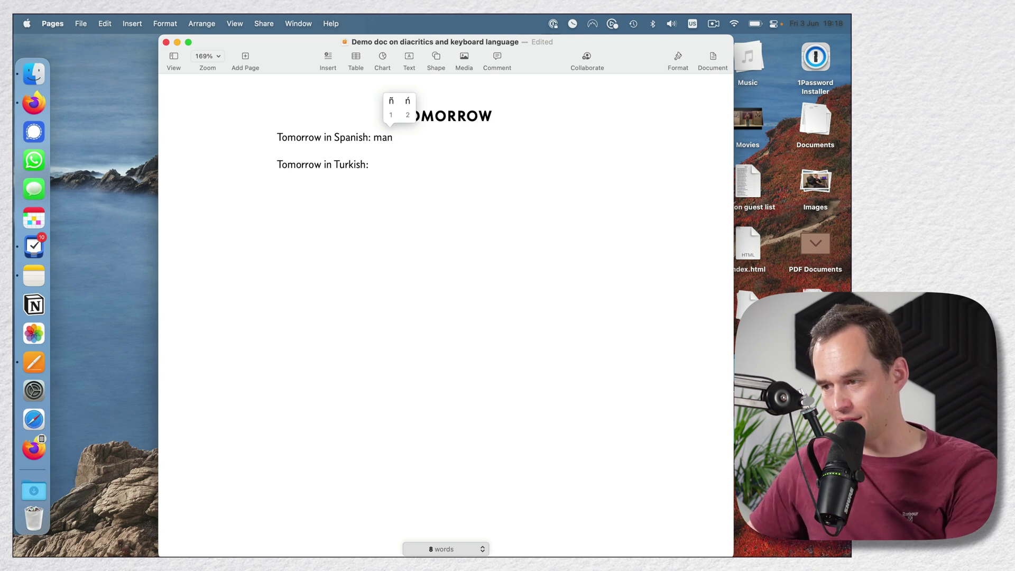
{"action": "type", "text": "1"}
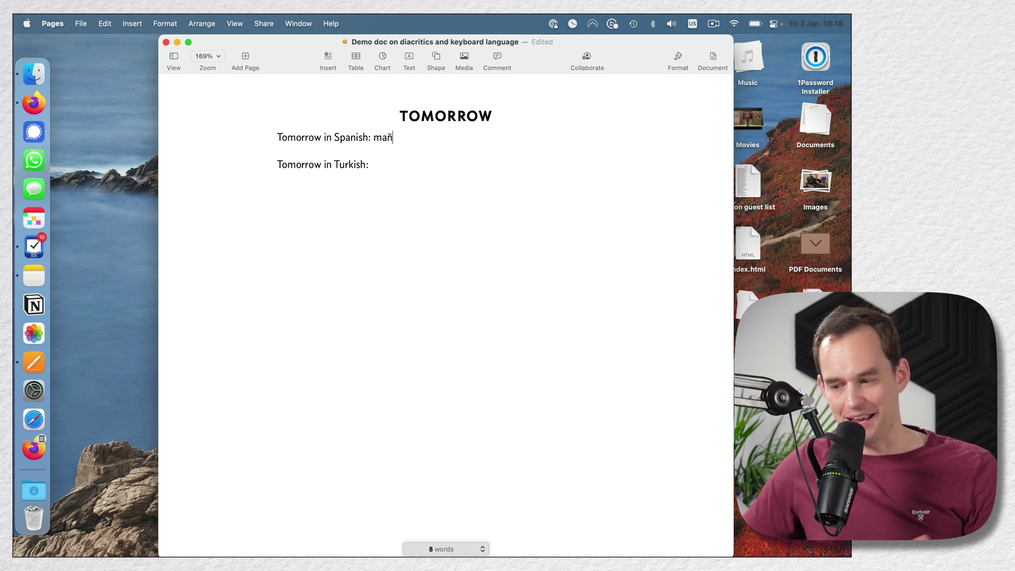
{"action": "type", "text": "ana"}
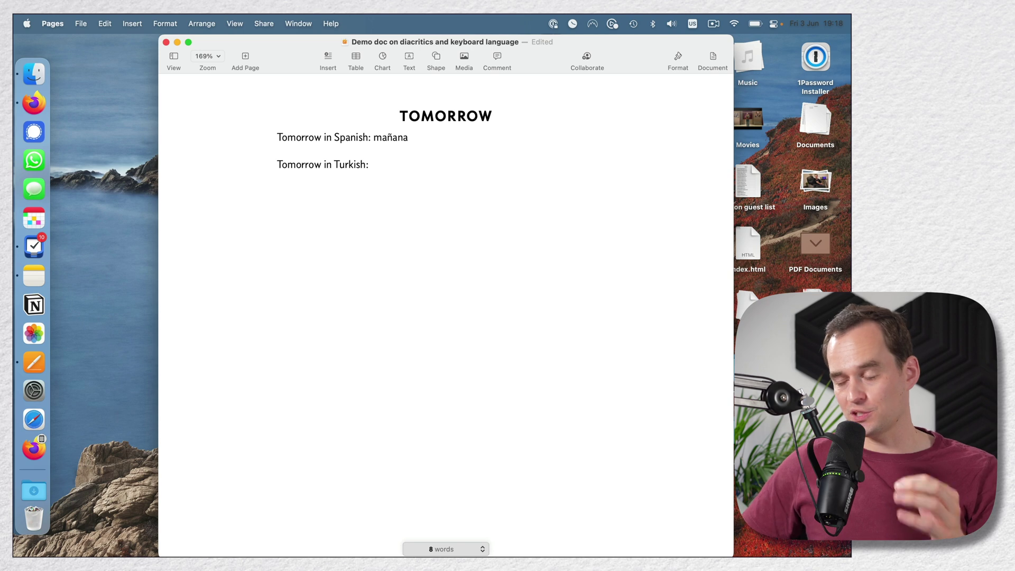
{"action": "left_click", "coordinate": [29, 23]}
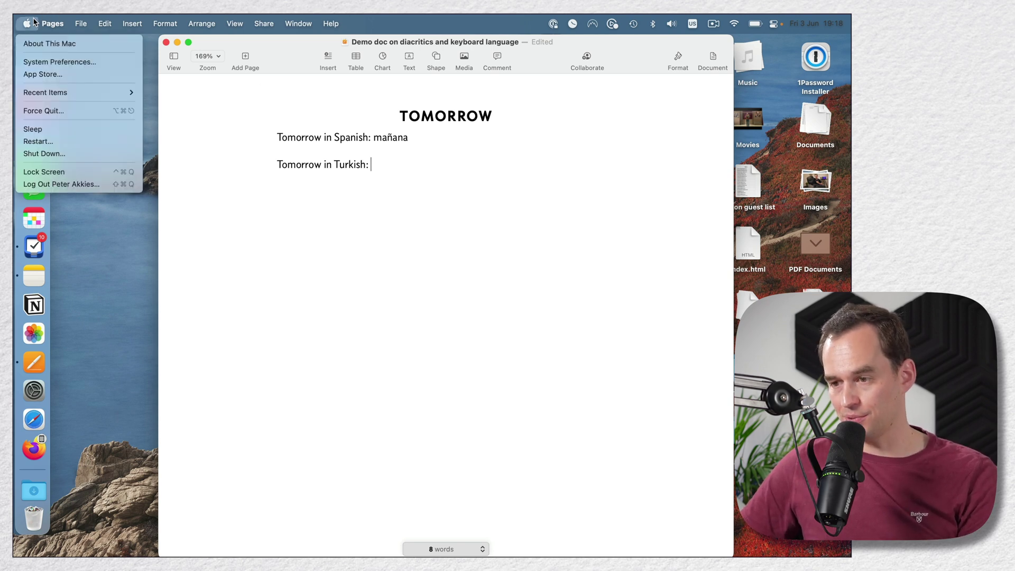
{"action": "left_click", "coordinate": [48, 64]}
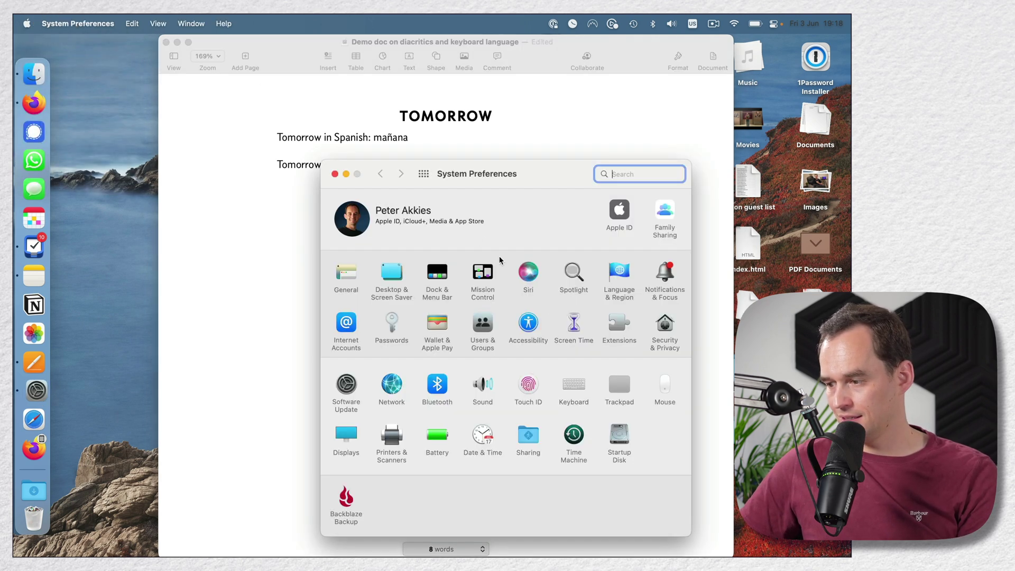
{"action": "left_click", "coordinate": [576, 388]}
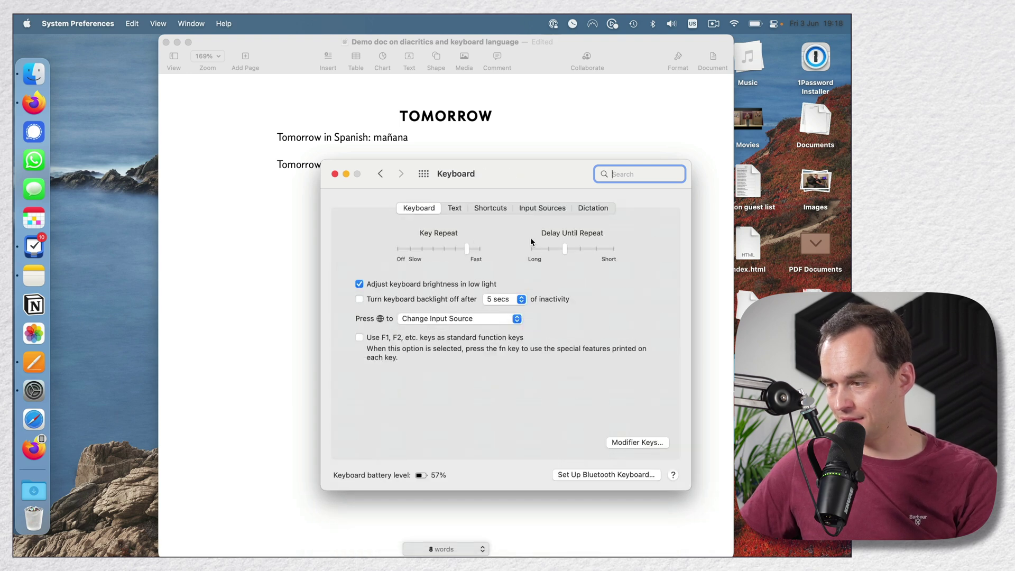
{"action": "left_click", "coordinate": [538, 209]}
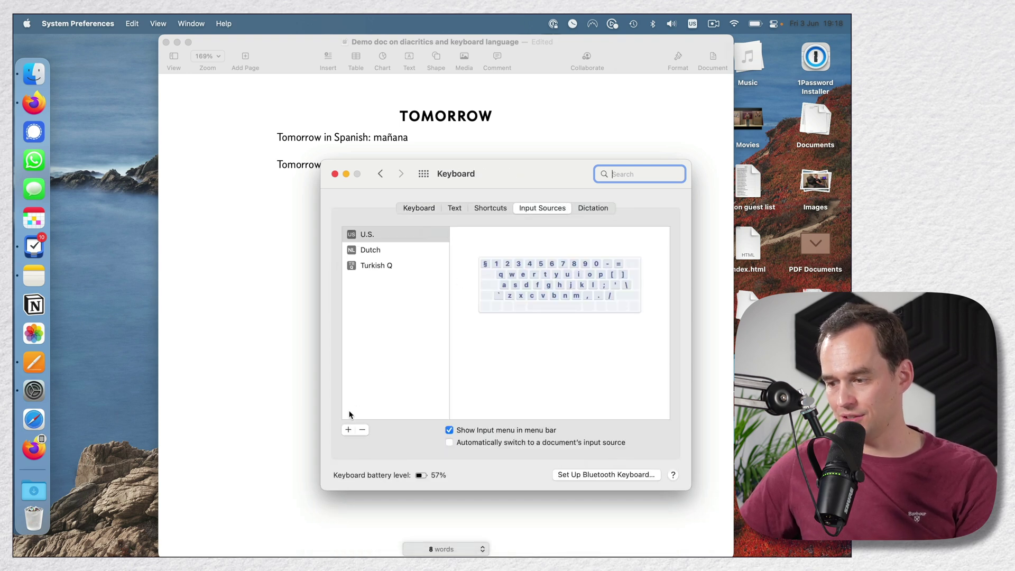
{"action": "left_click", "coordinate": [349, 429]}
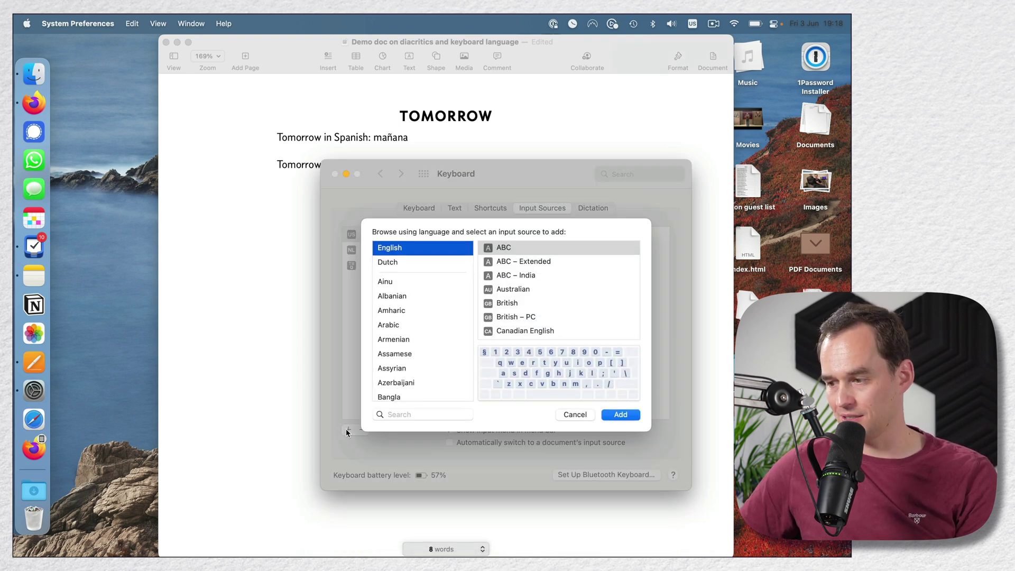
{"action": "left_click", "coordinate": [567, 417]}
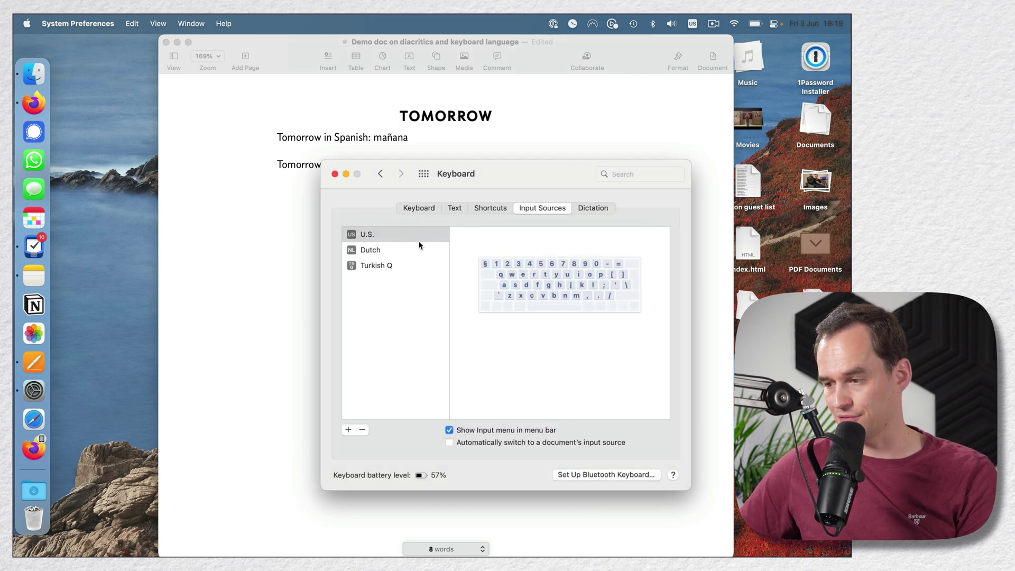
{"action": "left_click", "coordinate": [401, 235]}
{"action": "left_click", "coordinate": [391, 251]}
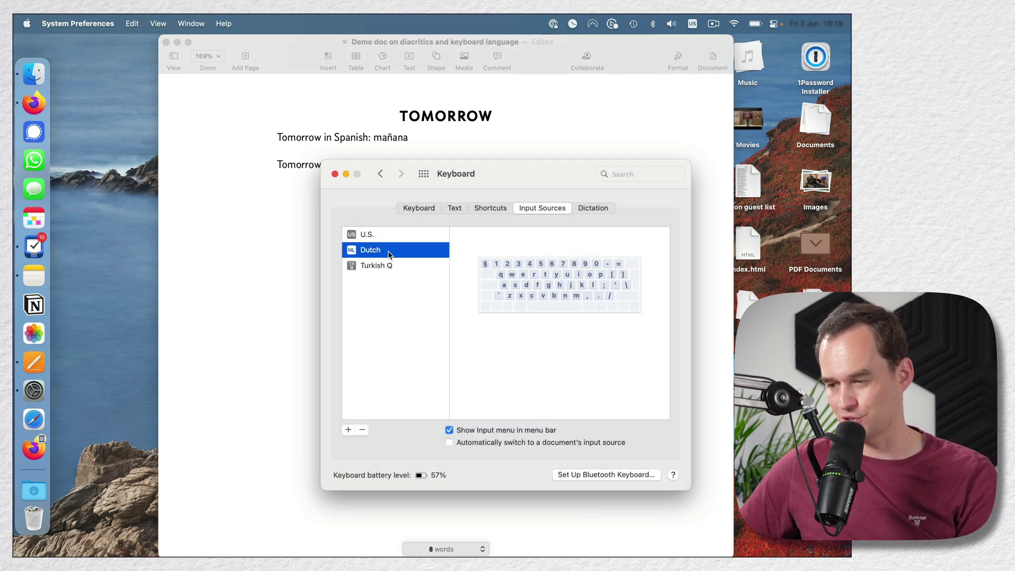
{"action": "left_click", "coordinate": [392, 267]}
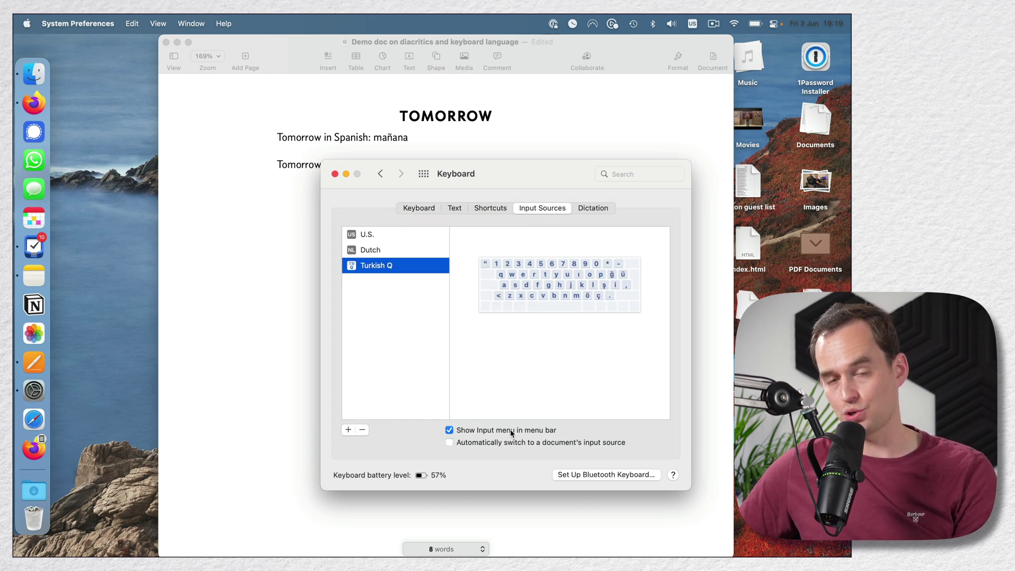
Step: Switch input to Turkish Q and type 'yarın' on the Turkish line
{"action": "left_click", "coordinate": [335, 174]}
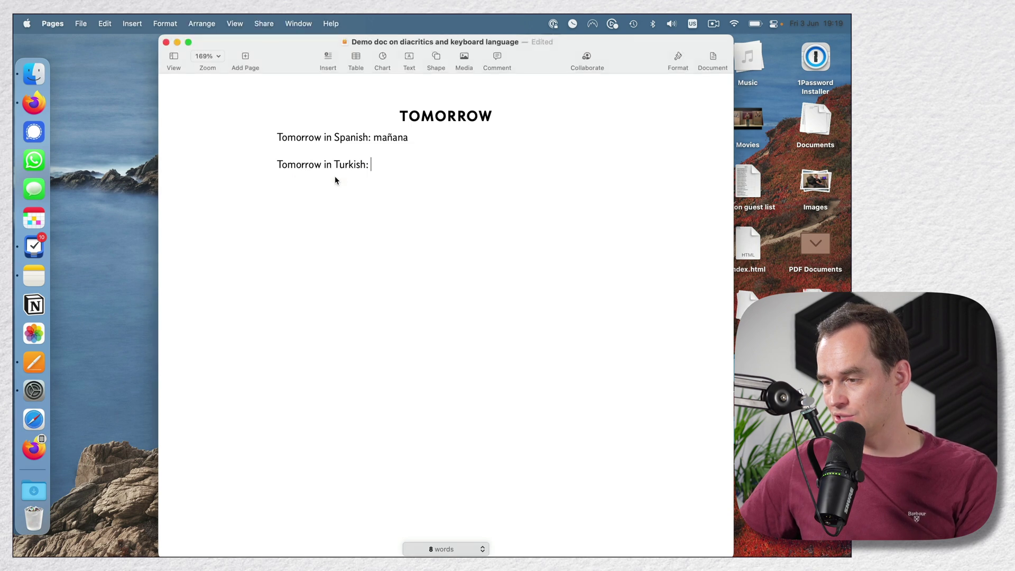
{"action": "left_click", "coordinate": [694, 25]}
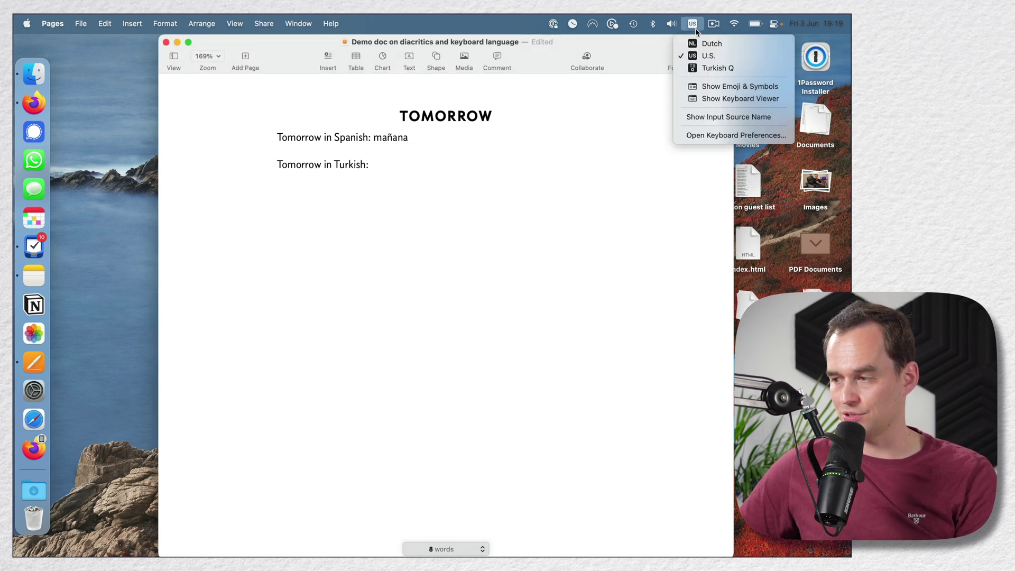
{"action": "left_click", "coordinate": [719, 68]}
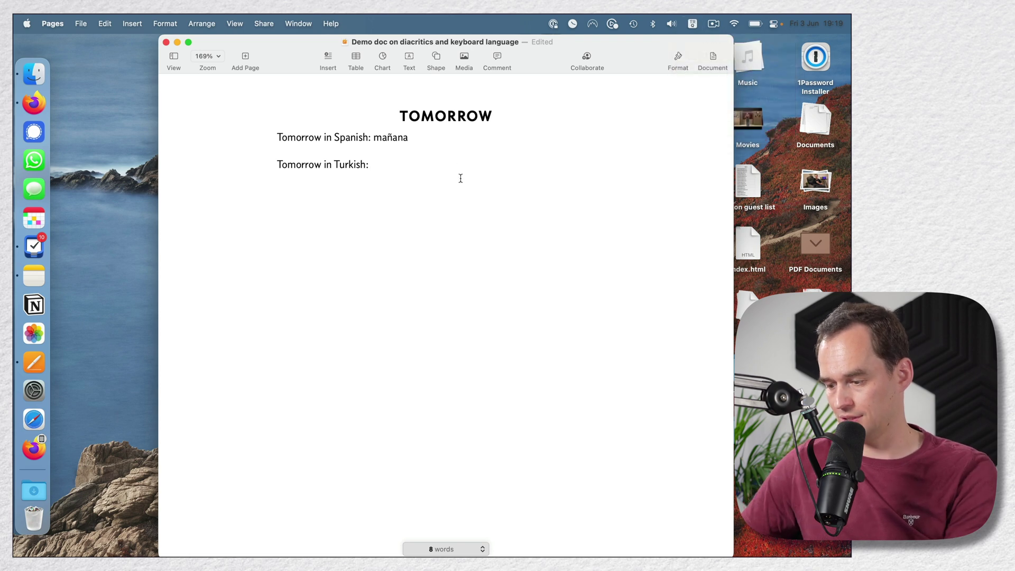
{"action": "type", "text": "yarın"}
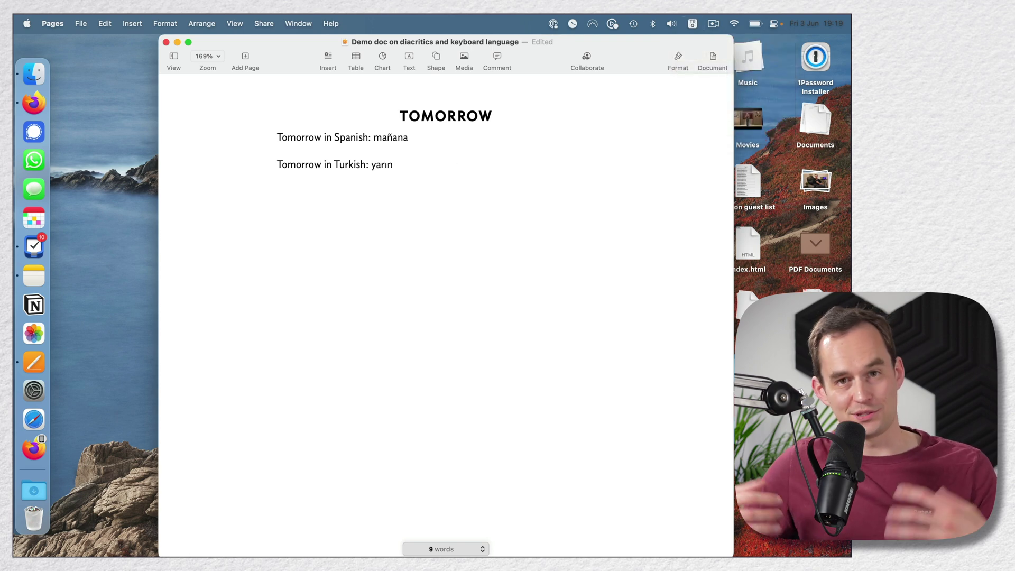
{"action": "key", "text": "shift+Left"}
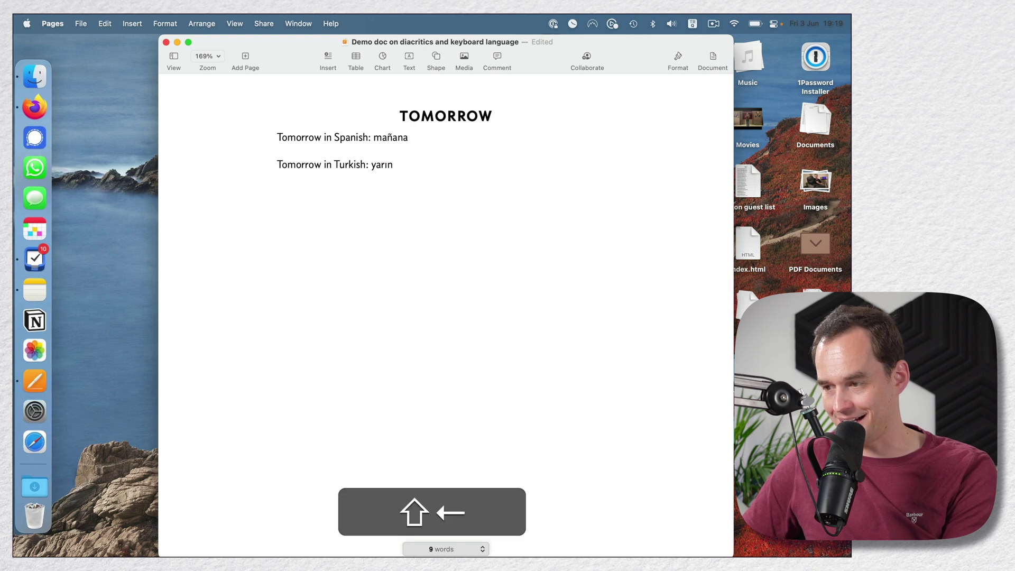
{"action": "key", "text": "shift+Right"}
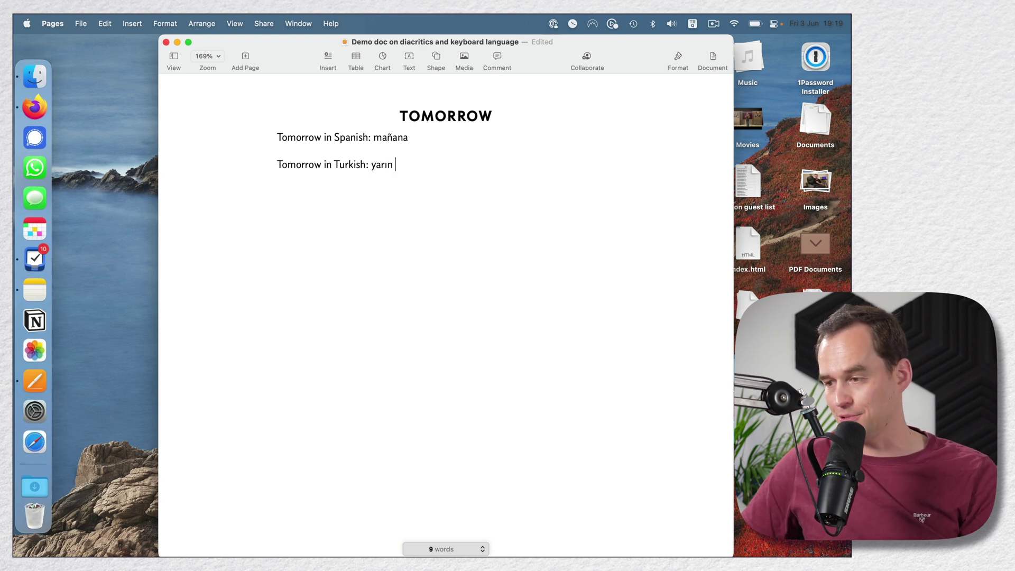
Step: Switch back to the U.S. layout, show the accent choices for i, then start a new line
{"action": "left_click", "coordinate": [692, 24]}
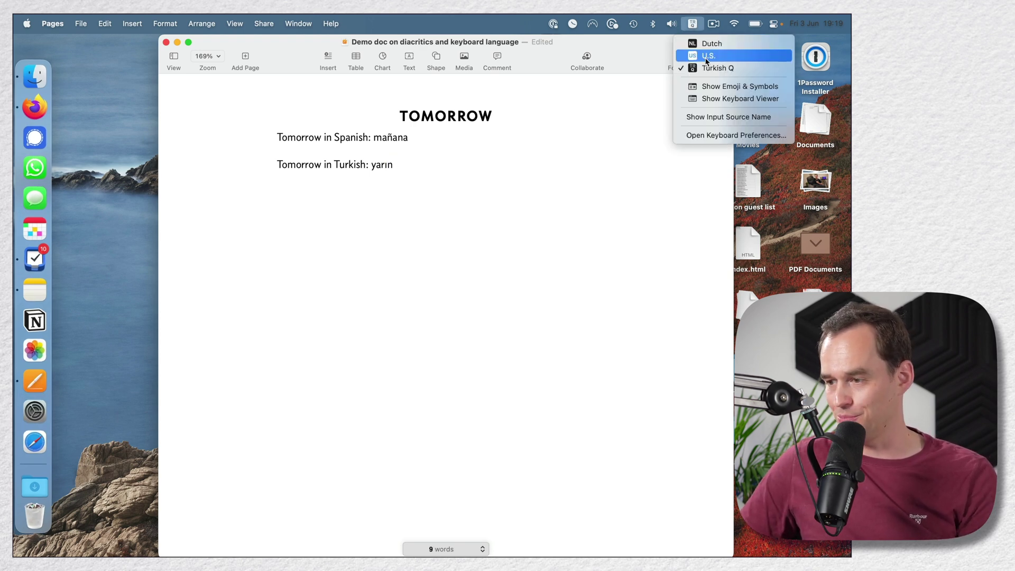
{"action": "left_click", "coordinate": [705, 56]}
{"action": "type", "text": "i"}
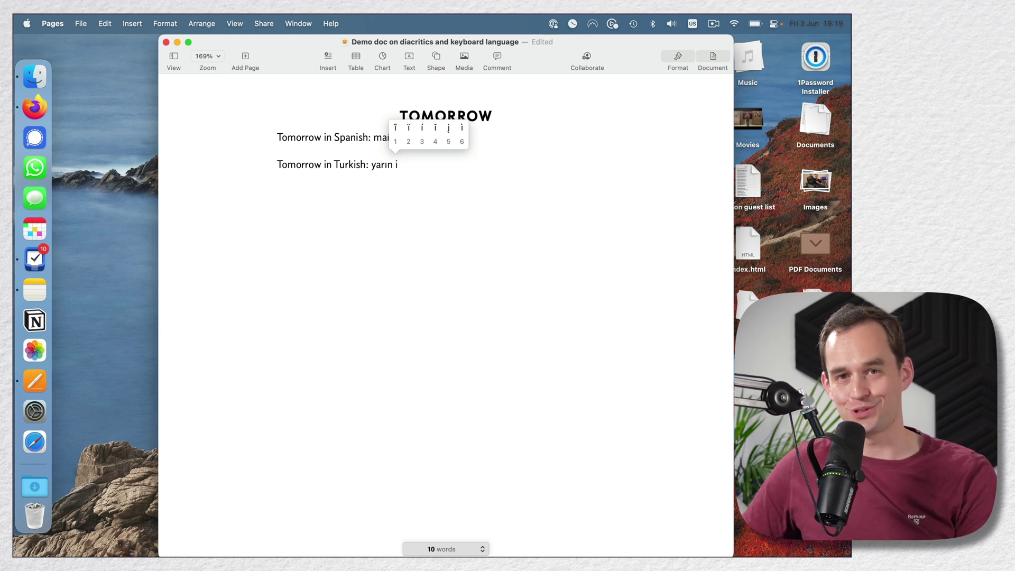
{"action": "key", "text": "BackSpace"}
{"action": "key", "text": "Return"}
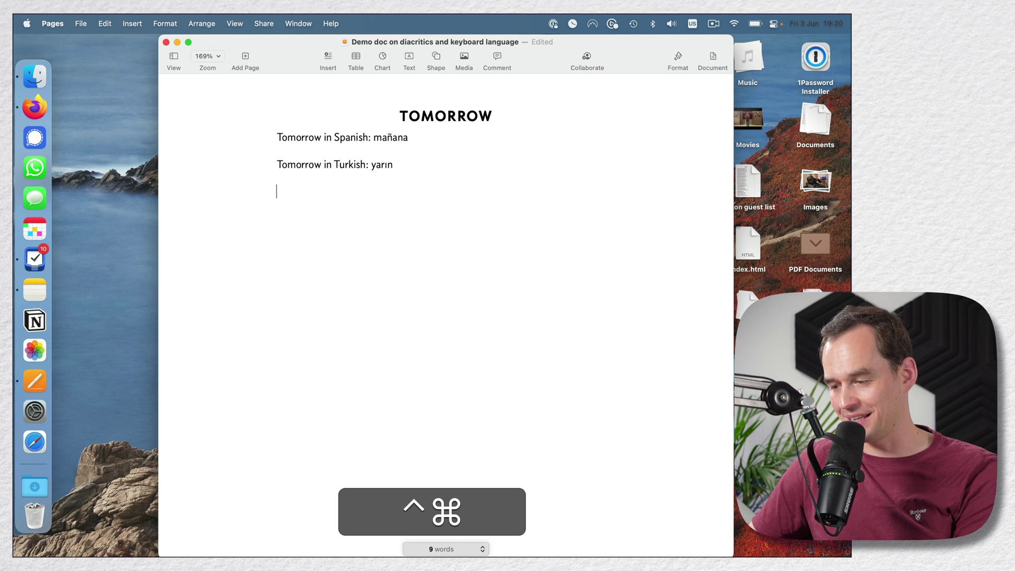
Step: Search 'clap' in the emoji picker and insert the clapping-hands emoji
{"action": "key", "text": "ctrl+super+space"}
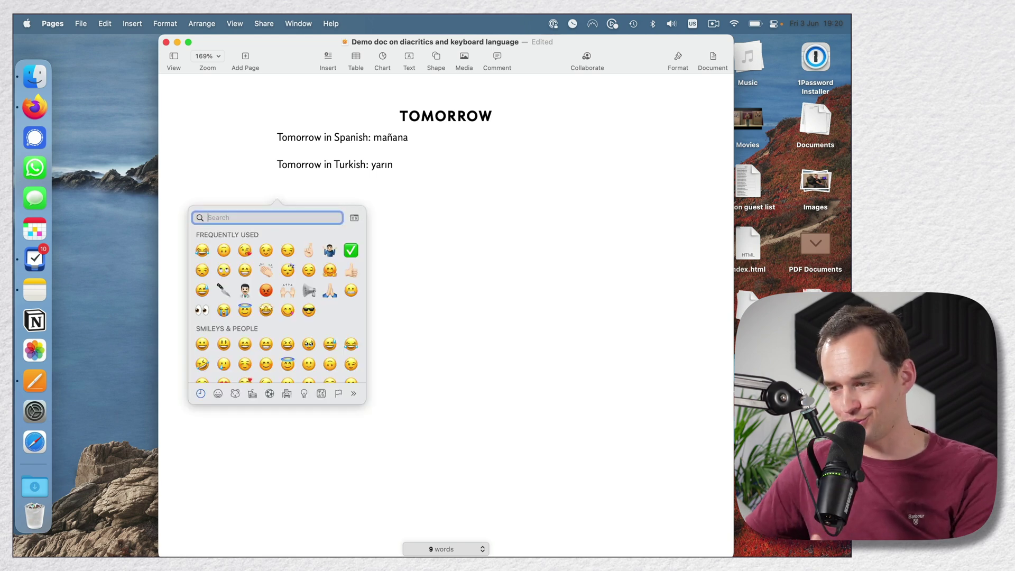
{"action": "type", "text": "clap"}
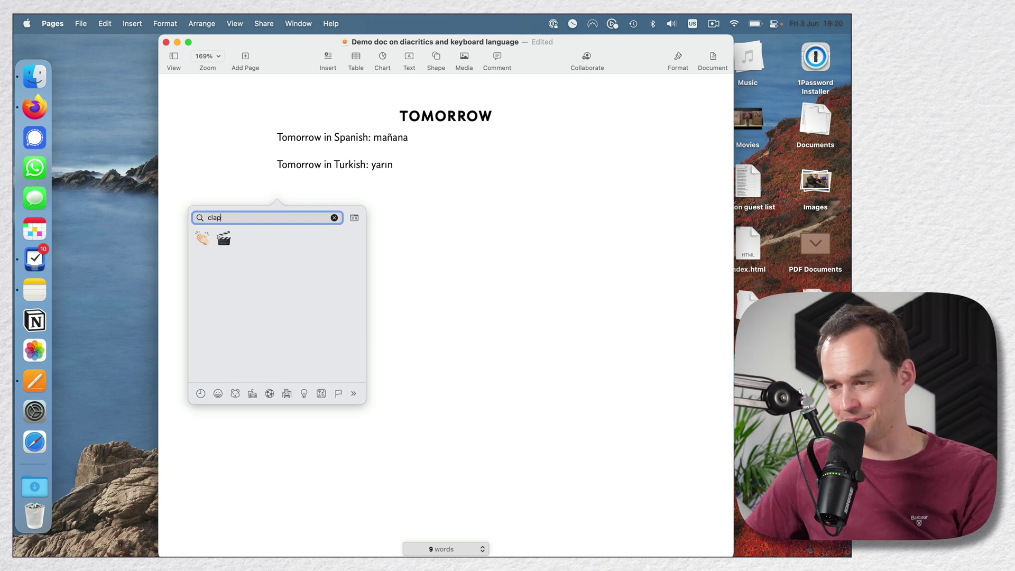
{"action": "left_click", "coordinate": [203, 237]}
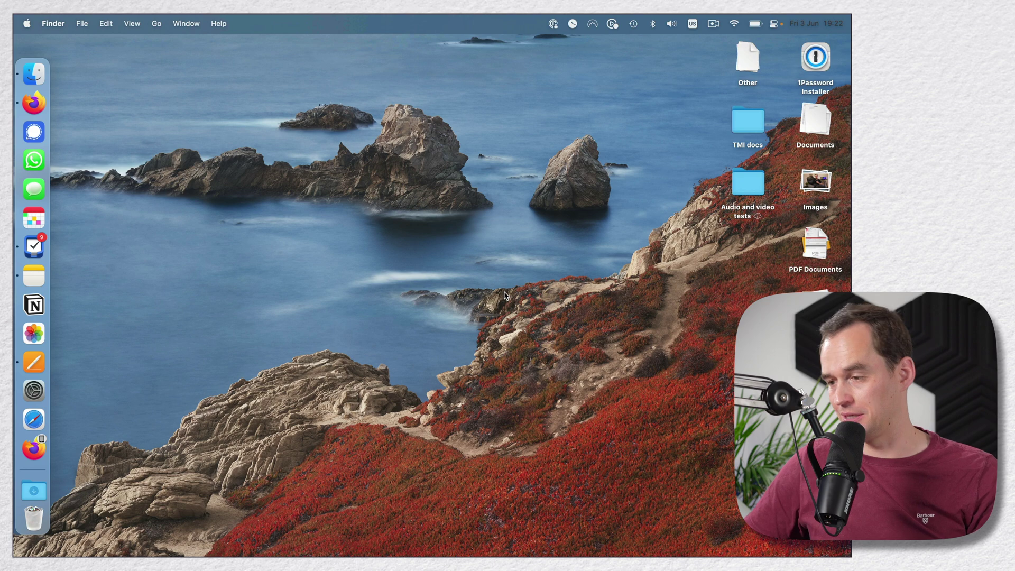
Step: Add a Desktop 2 space in Mission Control
{"action": "key", "text": "ctrl+Up"}
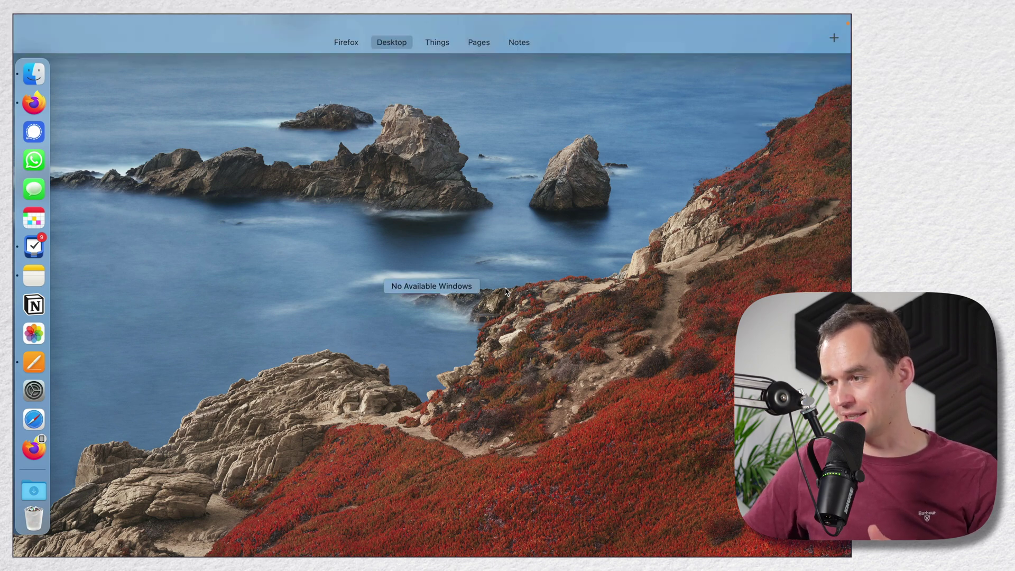
{"action": "mouse_move", "coordinate": [499, 72]}
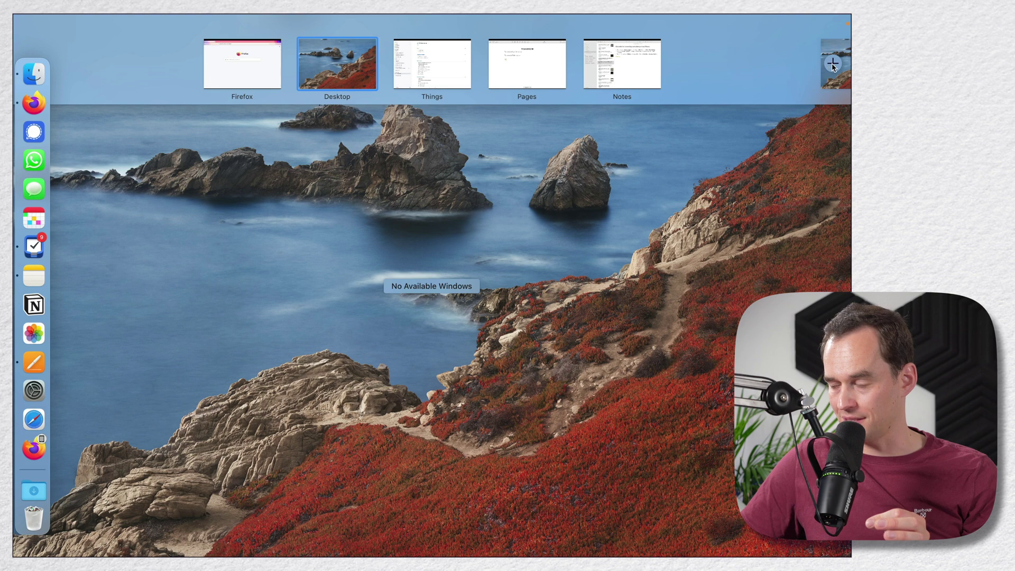
{"action": "left_click", "coordinate": [833, 65]}
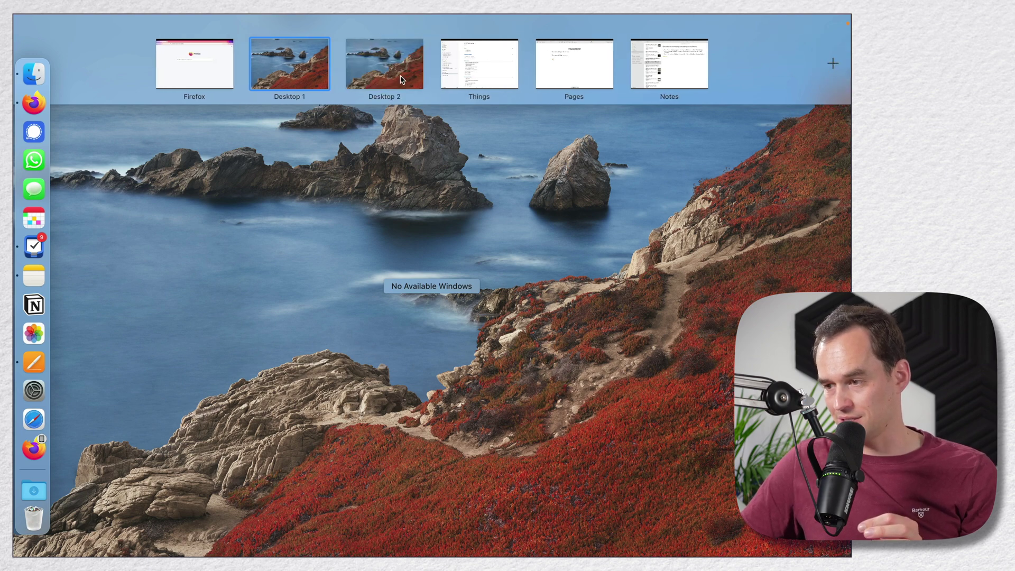
{"action": "left_click", "coordinate": [296, 71]}
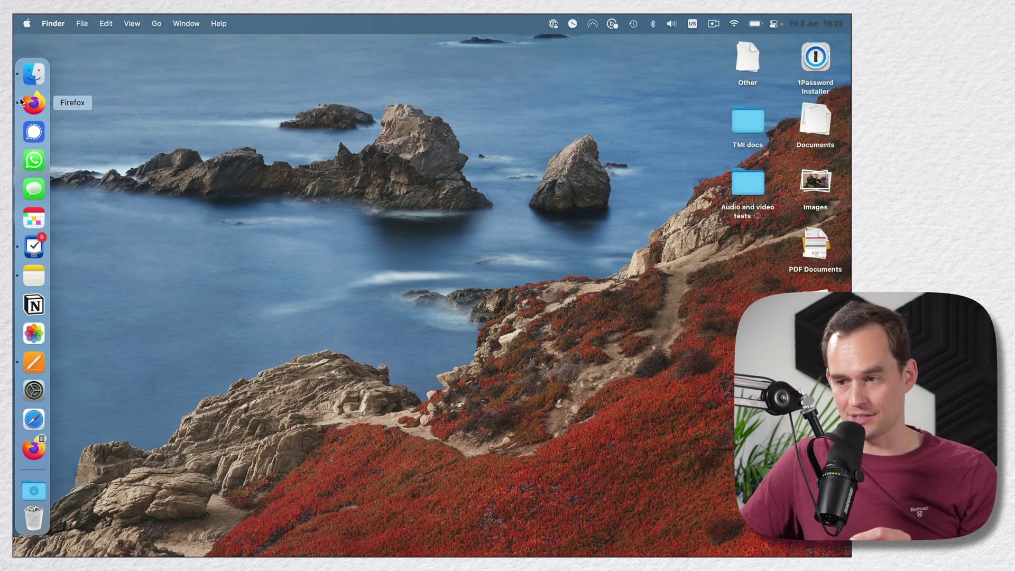
Step: Open a new Finder window on Desktop 2
{"action": "left_click", "coordinate": [34, 74]}
{"action": "key", "text": "ctrl+Right"}
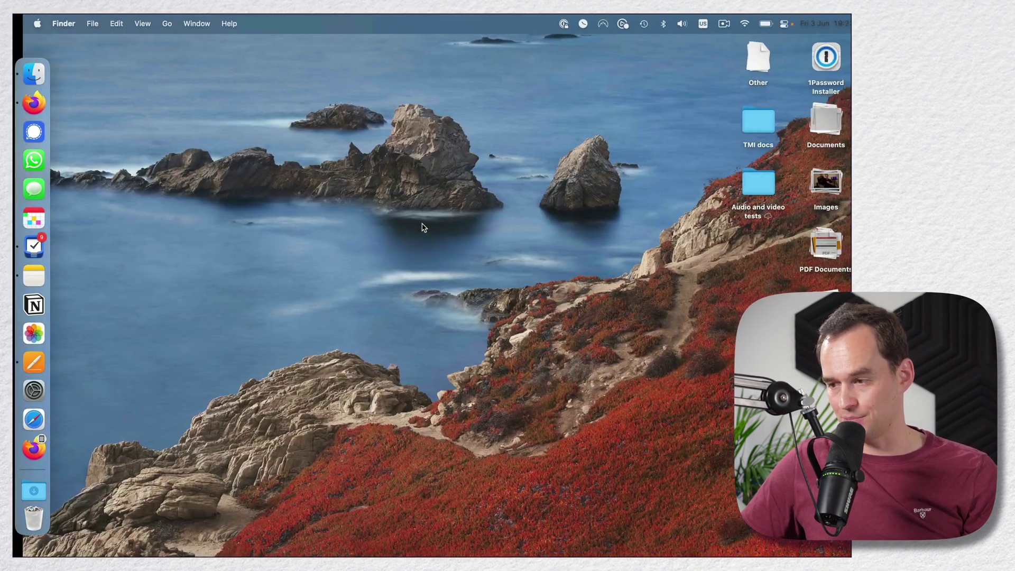
{"action": "key", "text": "super+n"}
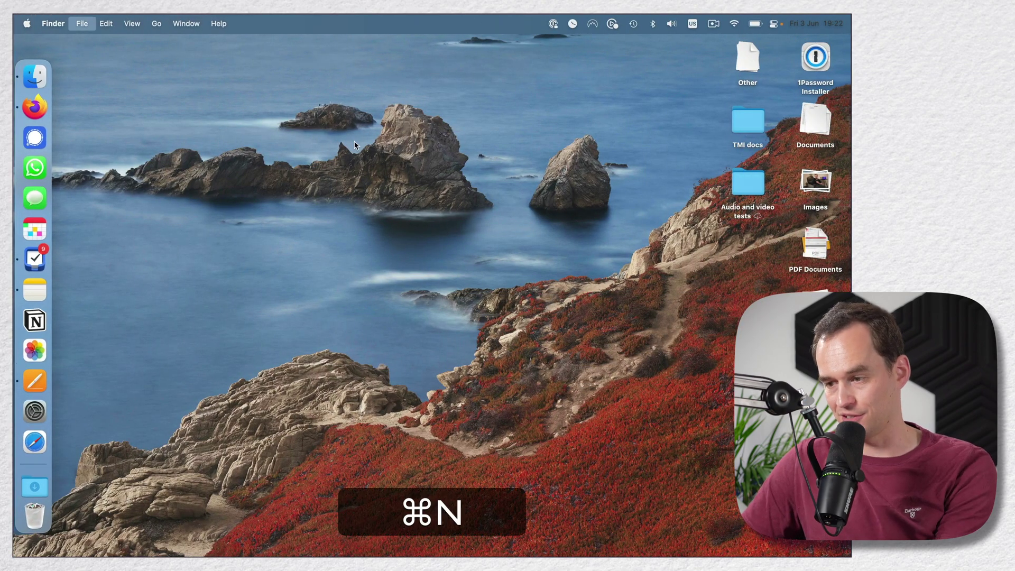
Step: Show the Desktop folder, toggle between Desktop 1 and Desktop 2 several times, then open Mission Control
{"action": "left_click", "coordinate": [158, 167]}
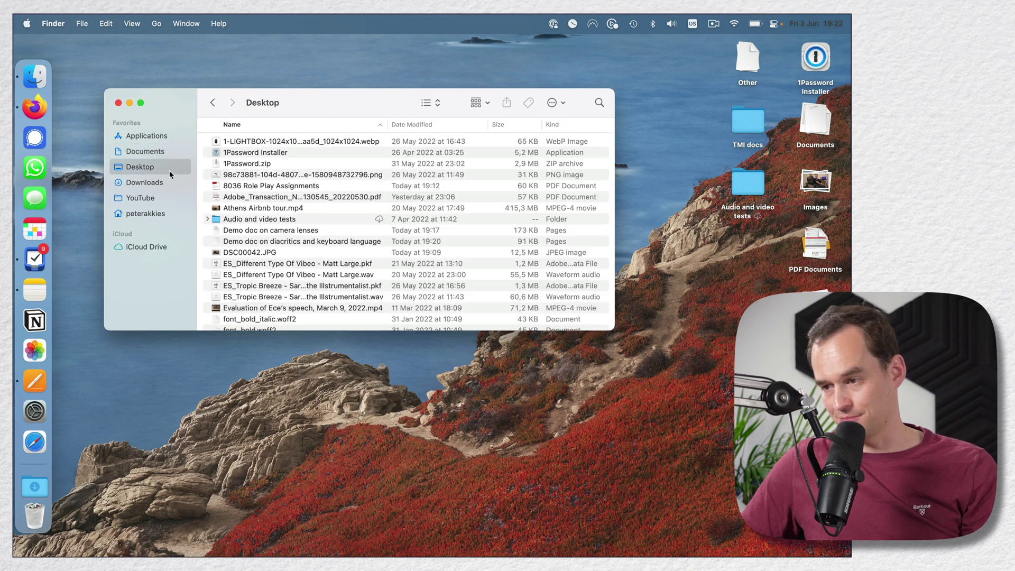
{"action": "key", "text": "ctrl+Right"}
{"action": "key", "text": "ctrl+Left"}
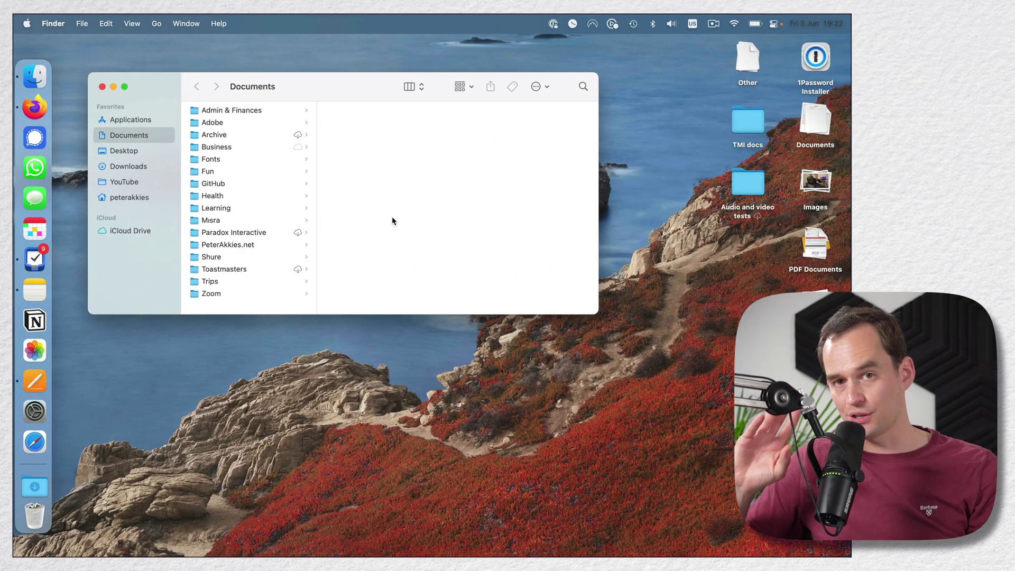
{"action": "key", "text": "ctrl+Right"}
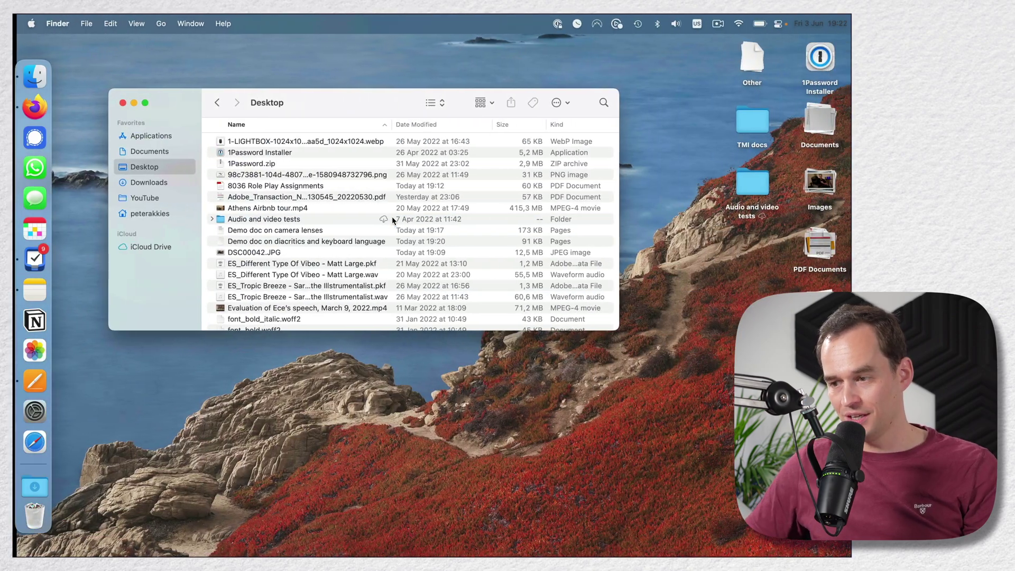
{"action": "key", "text": "ctrl+Left"}
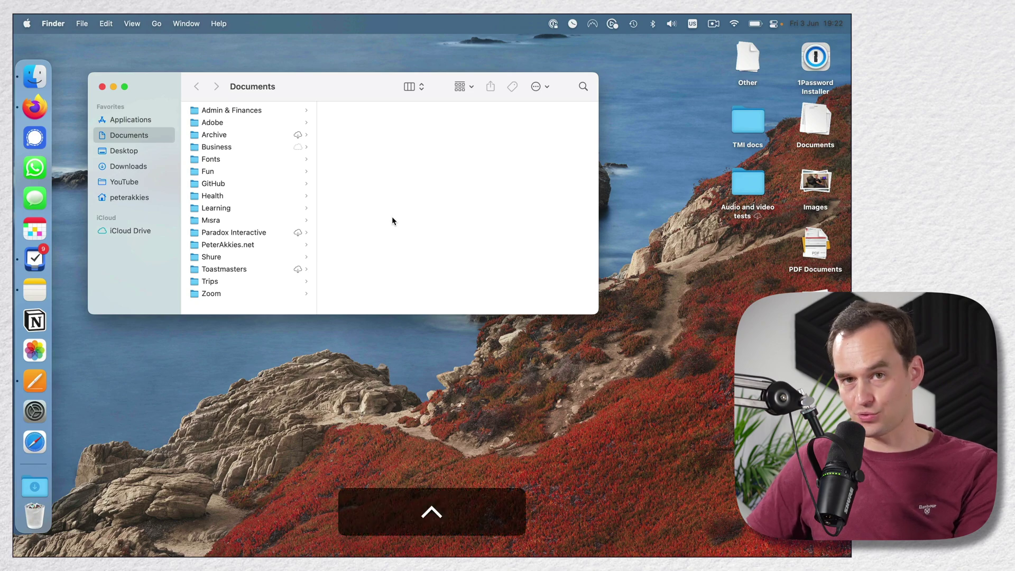
{"action": "key", "text": "ctrl+Right"}
{"action": "key", "text": "ctrl+Left"}
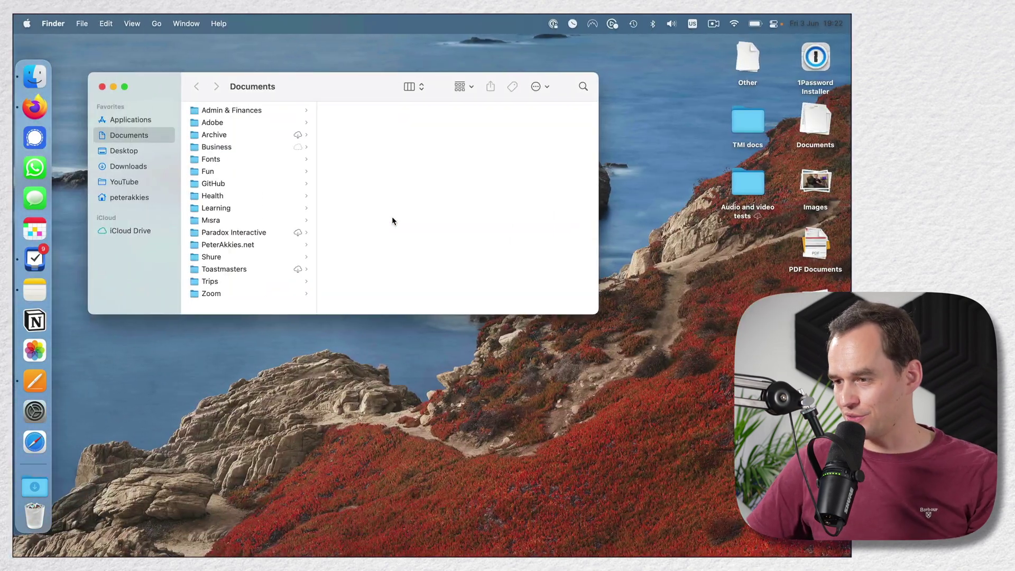
{"action": "key", "text": "ctrl+Up"}
Step: Remove Desktop 2 in Mission Control so its windows merge into one desktop
{"action": "mouse_move", "coordinate": [404, 69]}
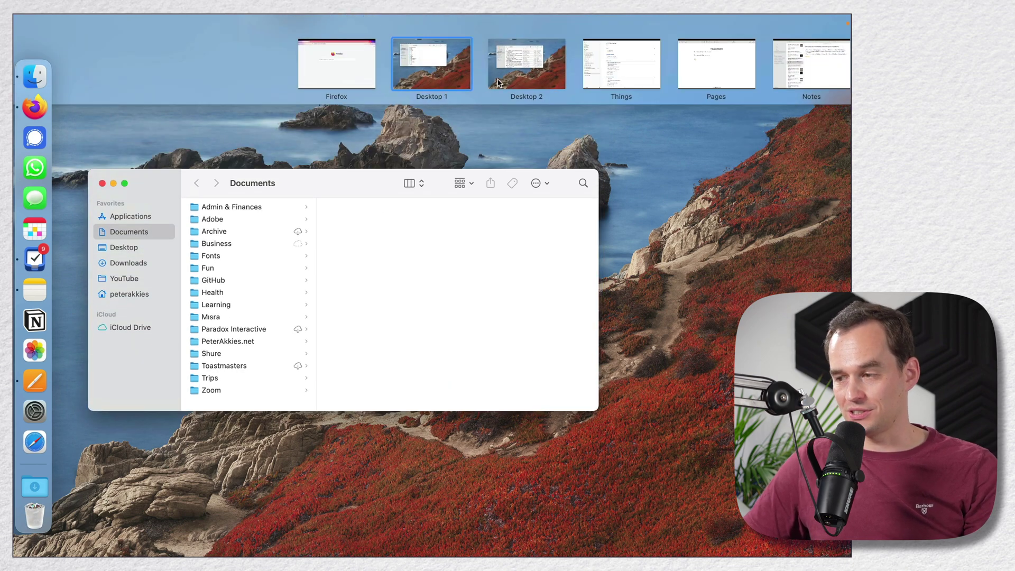
{"action": "mouse_move", "coordinate": [527, 59]}
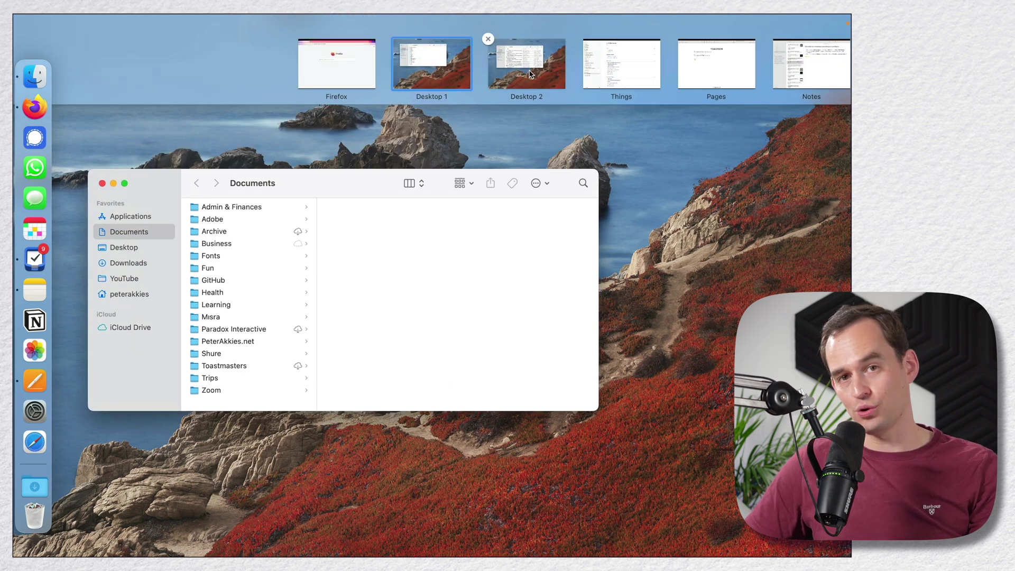
{"action": "left_click", "coordinate": [488, 39]}
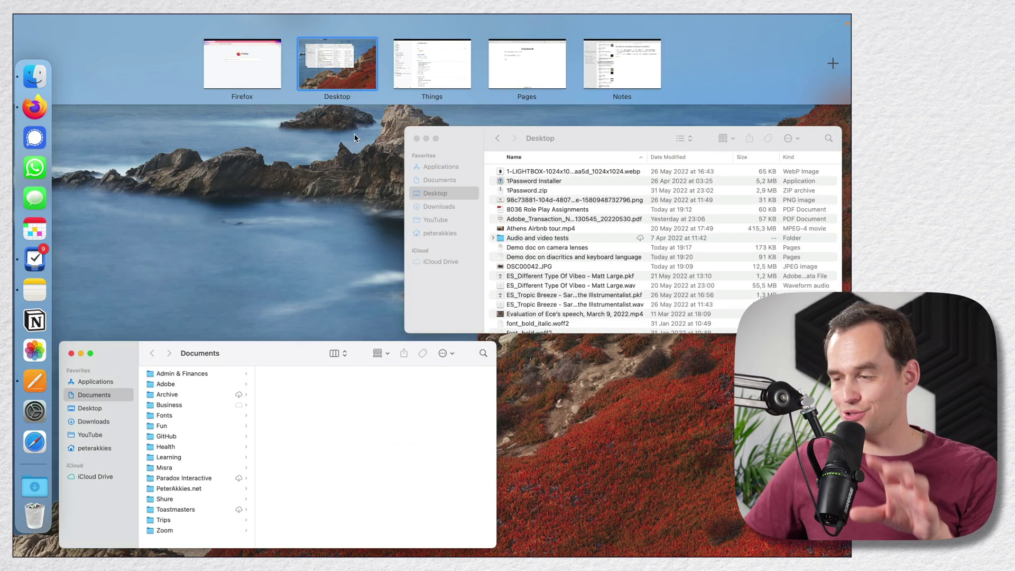
Step: Combine Pages and Things into one split-view space and adjust the divider between them
{"action": "mouse_move", "coordinate": [534, 80]}
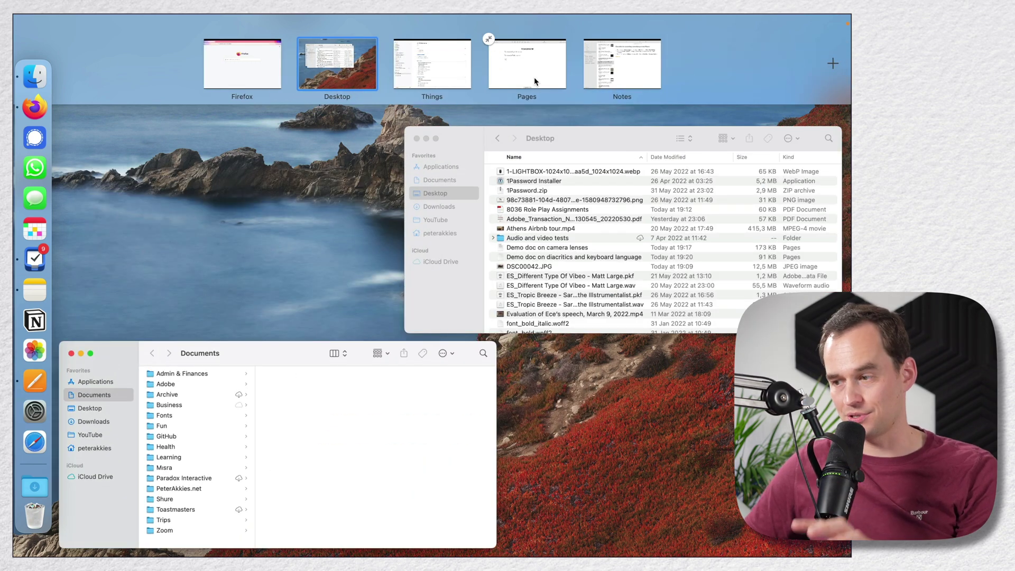
{"action": "left_click_drag", "start_coordinate": [534, 77], "coordinate": [489, 83]}
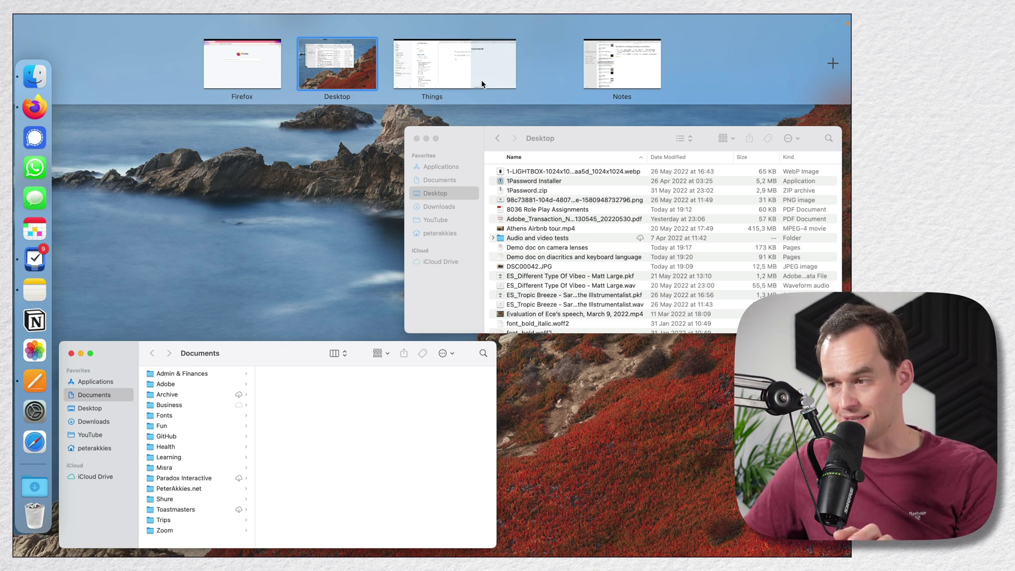
{"action": "left_click", "coordinate": [487, 80]}
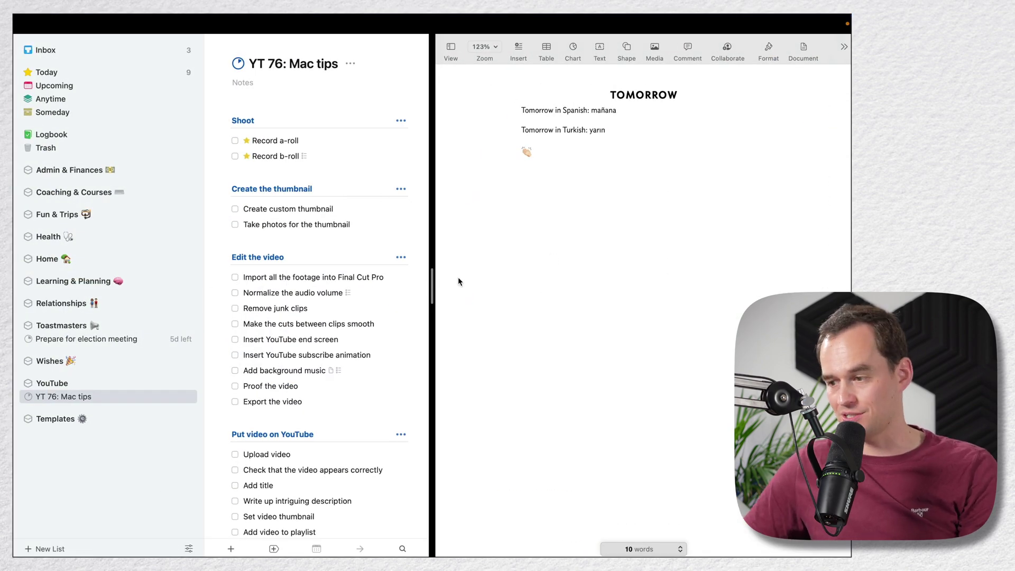
{"action": "mouse_move", "coordinate": [432, 282]}
{"action": "left_mouse_down"}
{"action": "mouse_move", "coordinate": [400, 280]}
{"action": "mouse_move", "coordinate": [458, 285]}
{"action": "mouse_move", "coordinate": [441, 294]}
{"action": "left_mouse_up"}
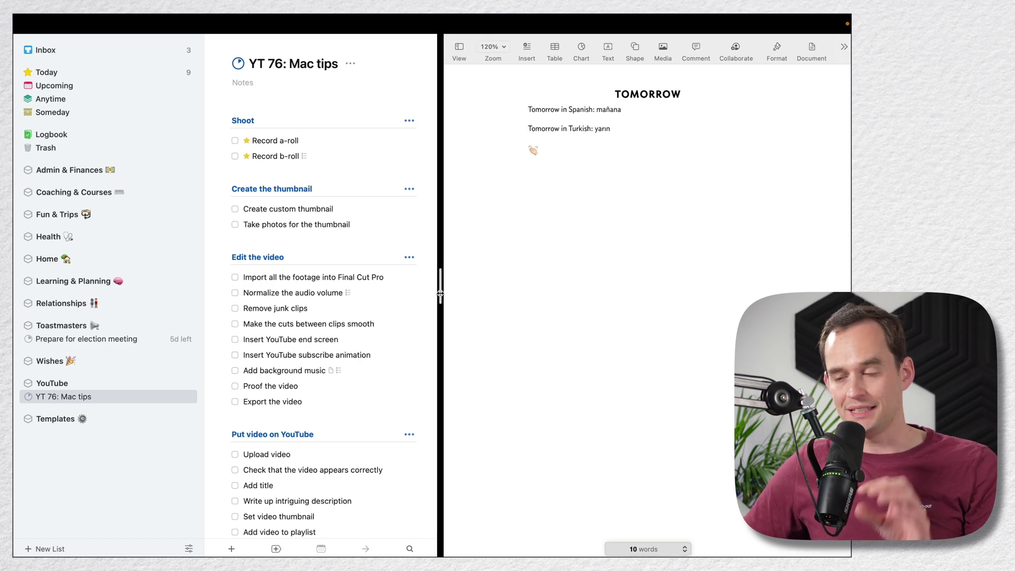
{"action": "key", "text": "ctrl+Up"}
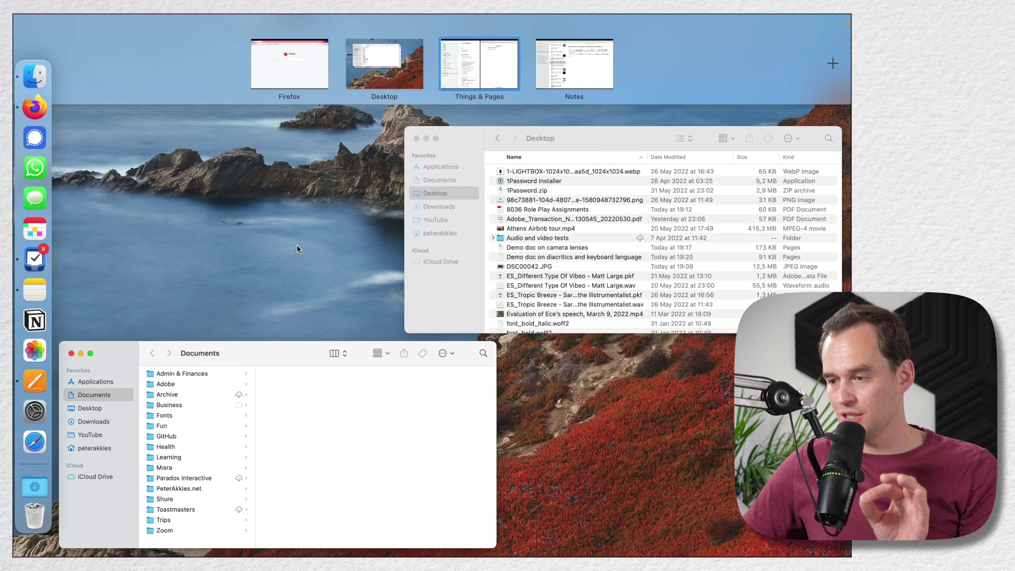
Step: Return to the Finder desktop and open the Mission Control pane of System Preferences
{"action": "left_click", "coordinate": [290, 77]}
{"action": "left_click", "coordinate": [27, 24]}
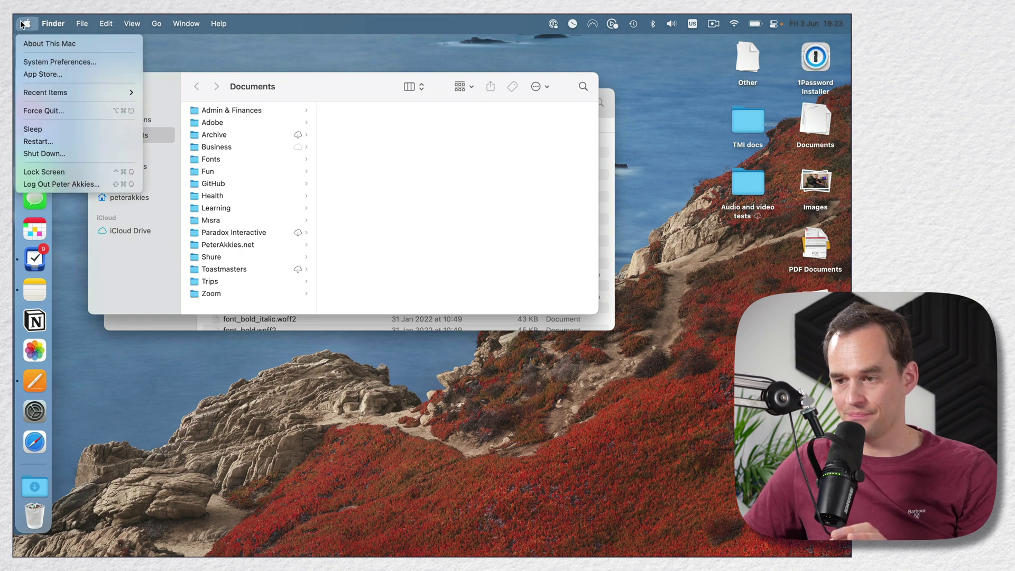
{"action": "left_click", "coordinate": [165, 84]}
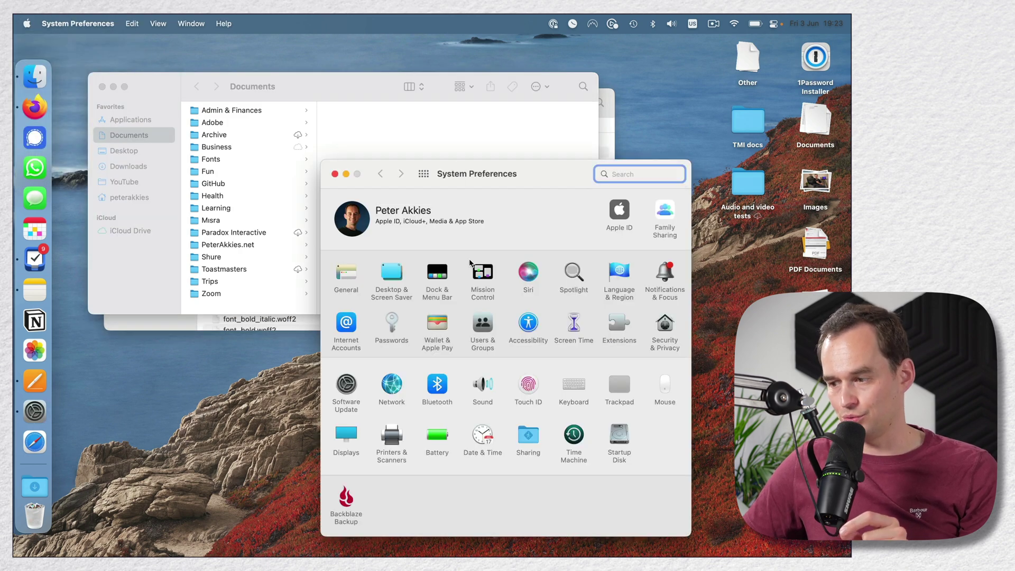
{"action": "left_click", "coordinate": [477, 270]}
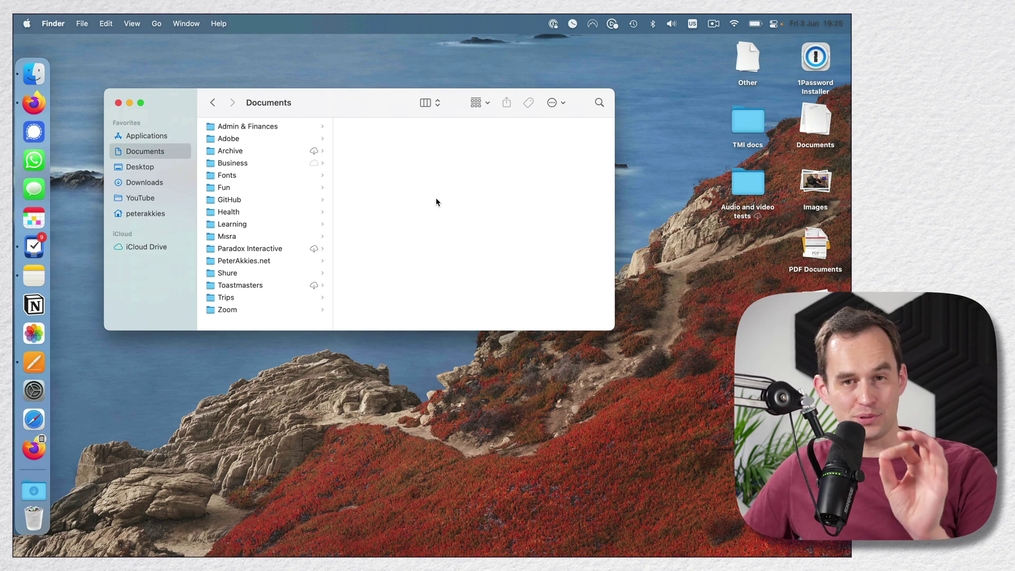
Step: Cycle through the running apps in the App Switcher and settle back on Finder
{"action": "key", "text": "super+Tab"}
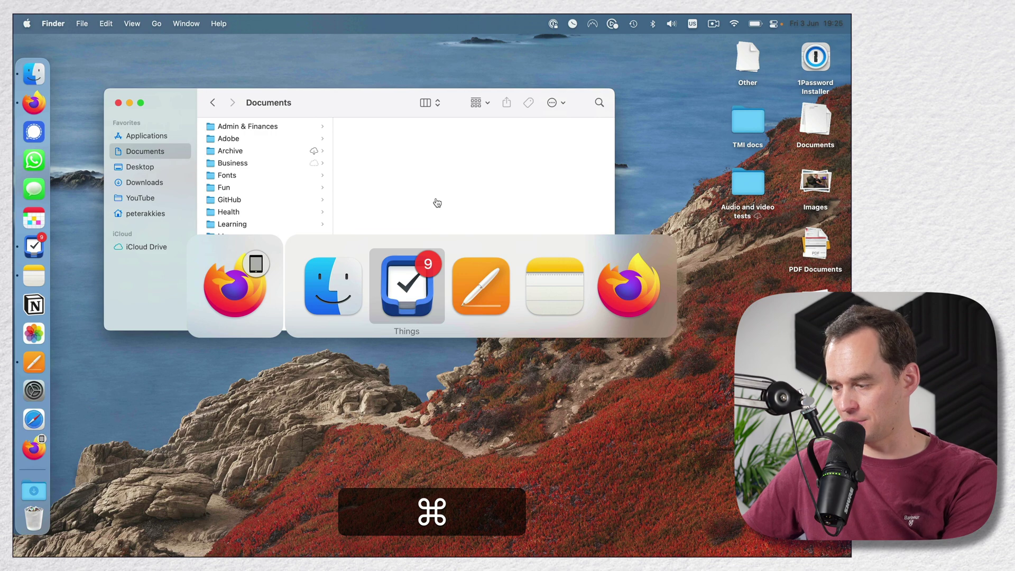
{"action": "key", "text": "super+Left"}
{"action": "key", "text": "super+Right"}
{"action": "key", "text": "super+Right"}
{"action": "key", "text": "super+Right"}
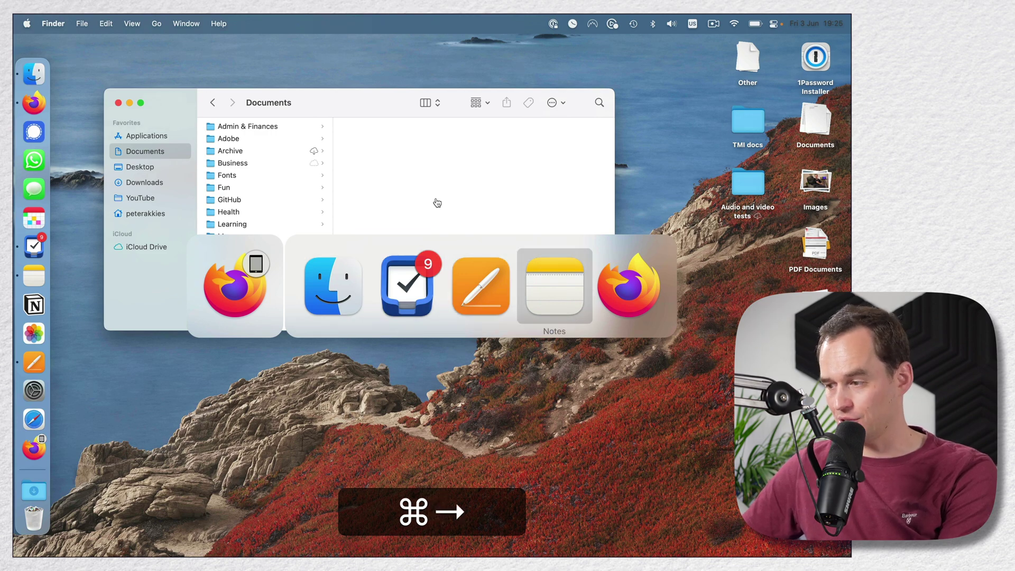
{"action": "key", "text": "super+Right"}
{"action": "key", "text": "super+Right"}
{"action": "key", "text": "super+Right"}
{"action": "key", "text": "super+Right"}
{"action": "key", "text": "super+Right"}
{"action": "key", "text": "super+Right"}
{"action": "key", "text": "super+Right"}
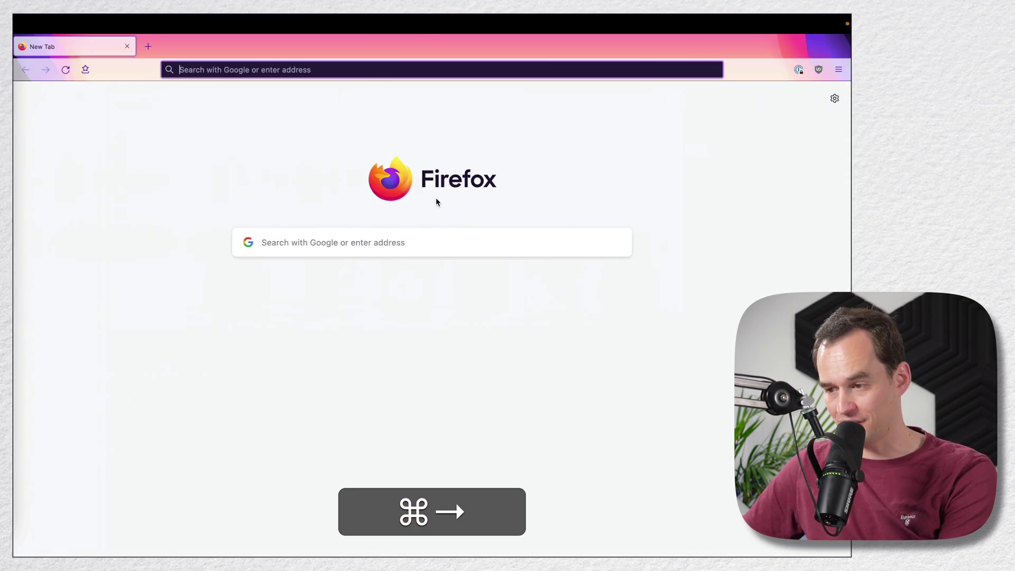
{"action": "key", "text": "super+Tab"}
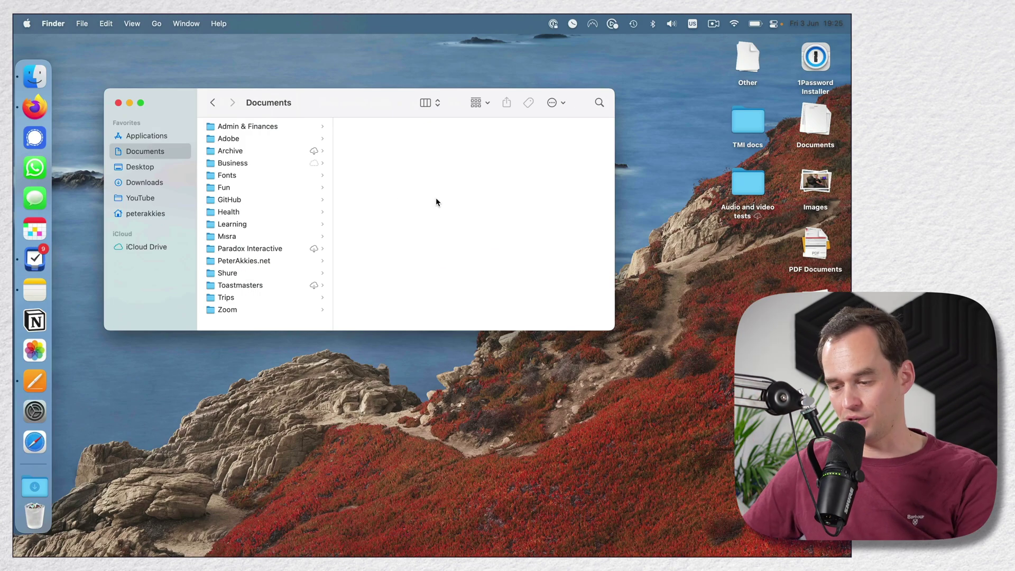
{"action": "key", "text": "super"}
Step: Switch to Notes with the App Switcher, then return to the Pages document
{"action": "key", "text": "super+Tab"}
{"action": "key", "text": "super+Right"}
{"action": "key", "text": "super+Right"}
{"action": "key", "text": "super+Right"}
{"action": "key", "text": "super+Left"}
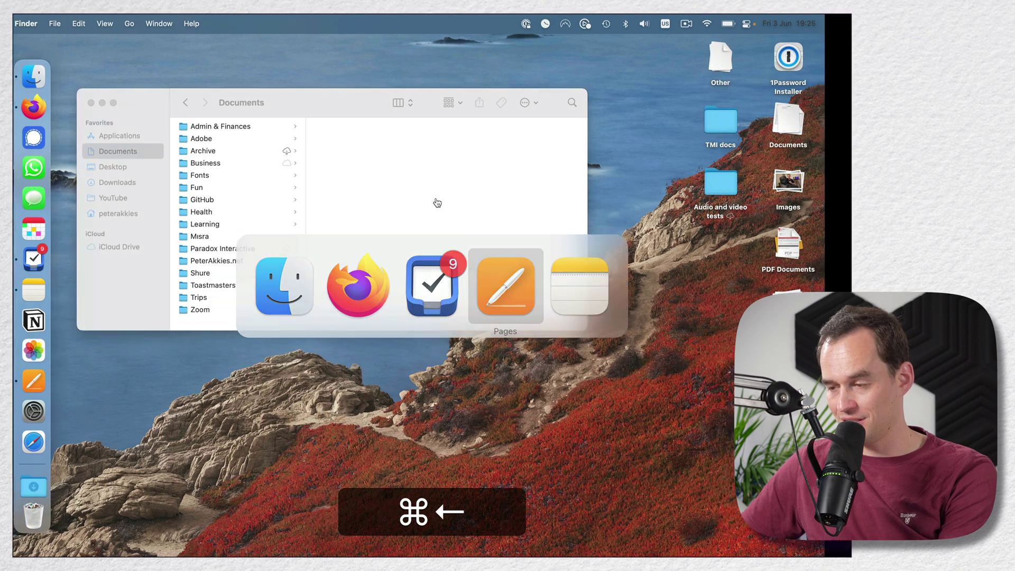
{"action": "key", "text": "super+Tab"}
{"action": "key", "text": "super+Right"}
{"action": "key", "text": "super+Right"}
{"action": "key", "text": "super+Right"}
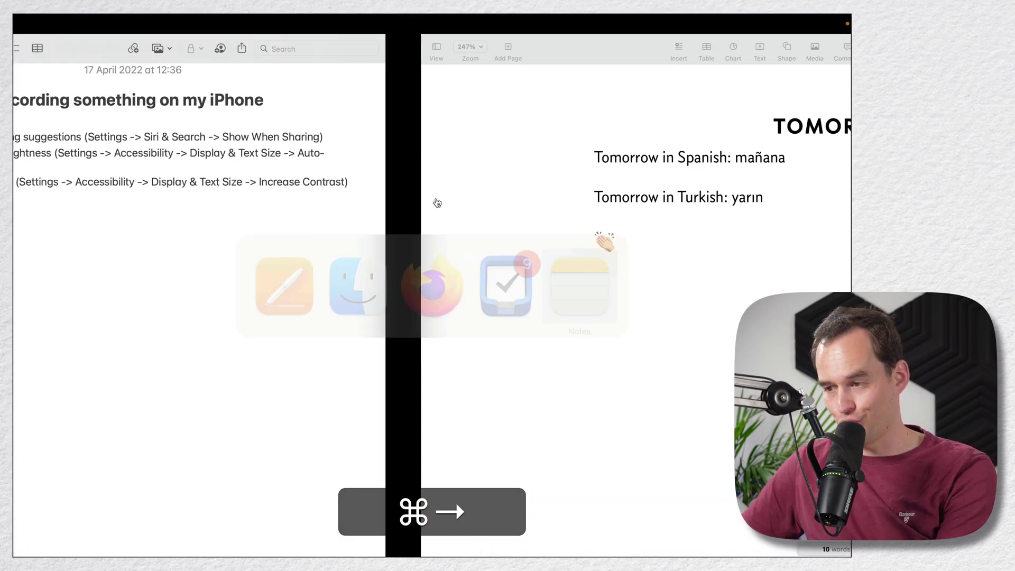
{"action": "key", "text": "super+Tab"}
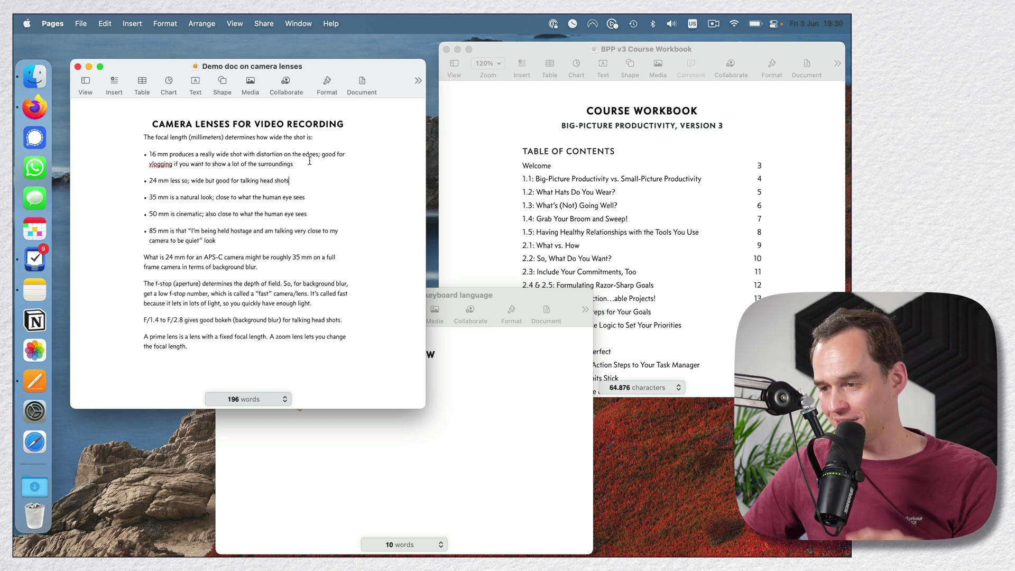
Step: Close the camera lenses document, then close all remaining Pages documents at once
{"action": "left_click", "coordinate": [317, 196]}
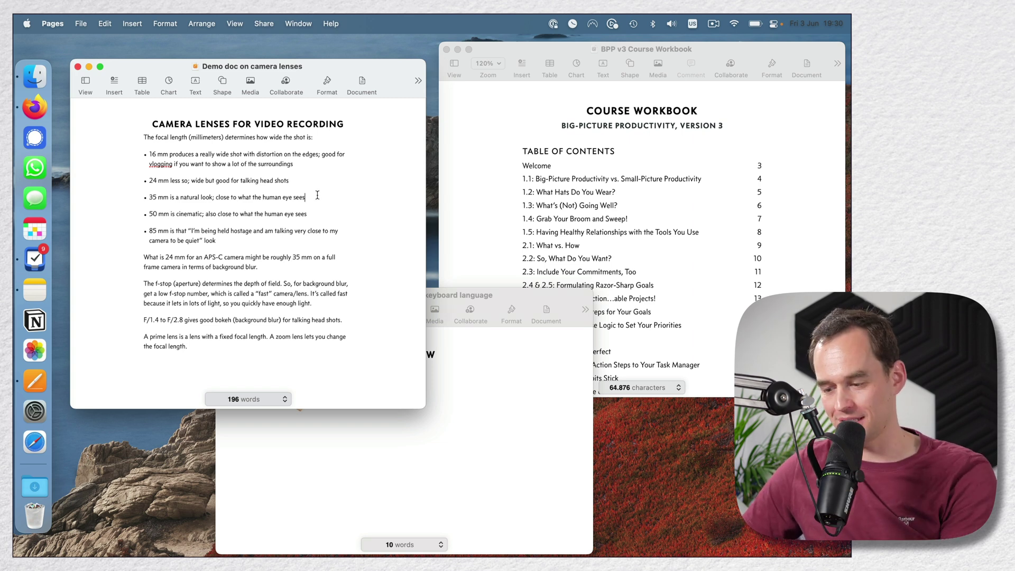
{"action": "key", "text": "super+w"}
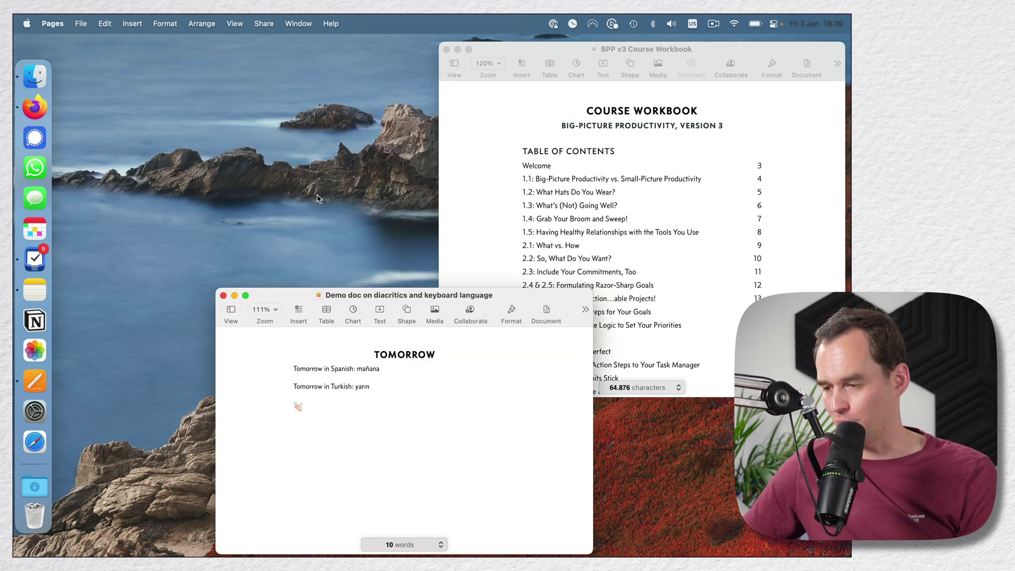
{"action": "left_click_drag", "start_coordinate": [528, 289], "coordinate": [455, 247]}
{"action": "left_click", "coordinate": [477, 350]}
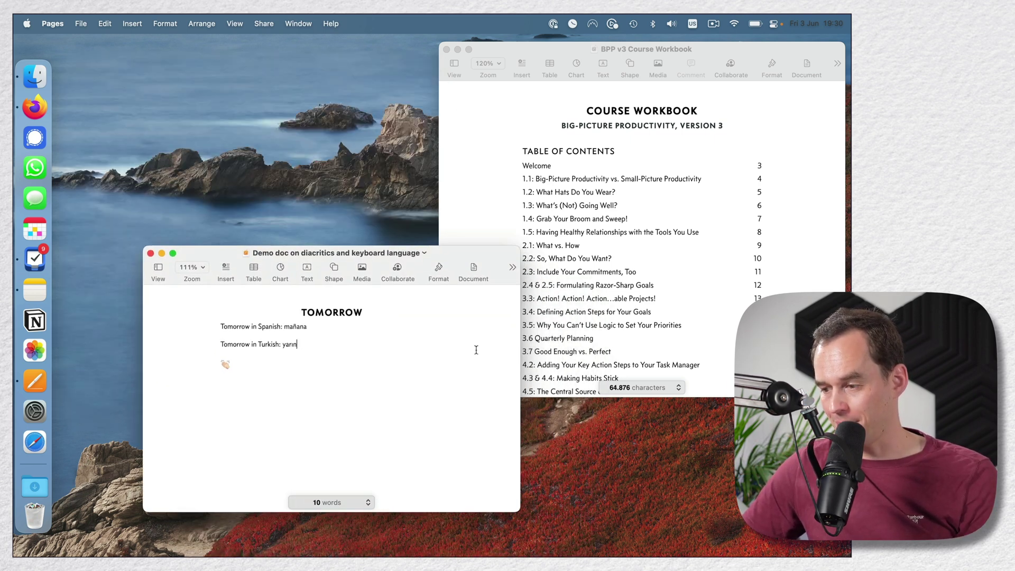
{"action": "key", "text": "alt+super+w"}
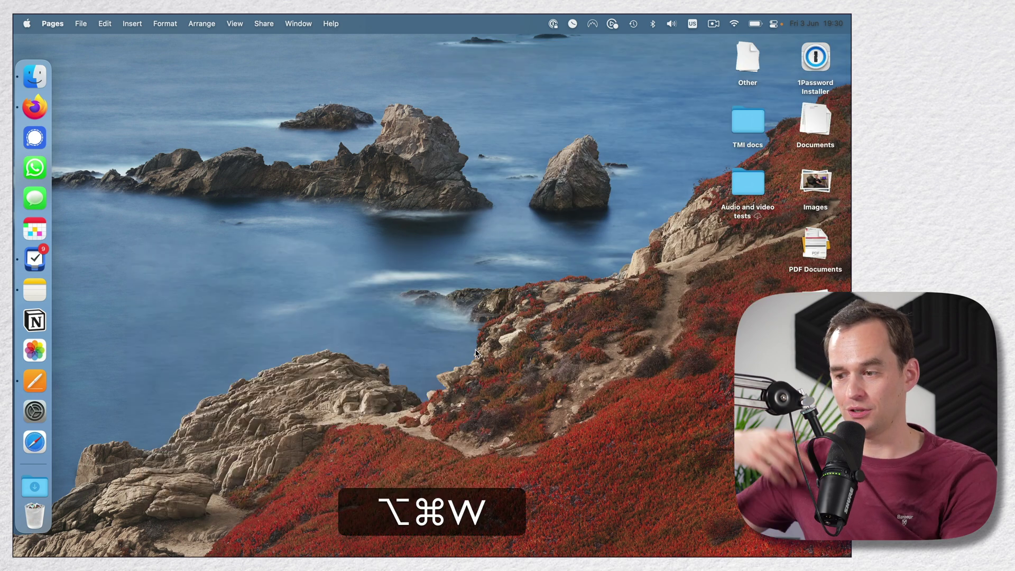
Step: Quit Pages entirely
{"action": "left_click", "coordinate": [62, 25]}
{"action": "left_click", "coordinate": [255, 175]}
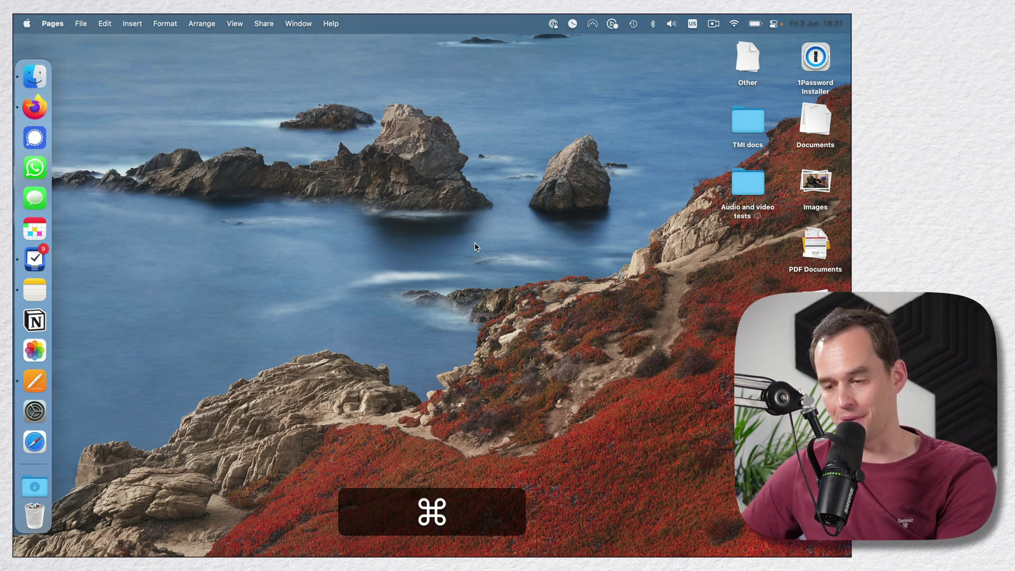
{"action": "key", "text": "super+q"}
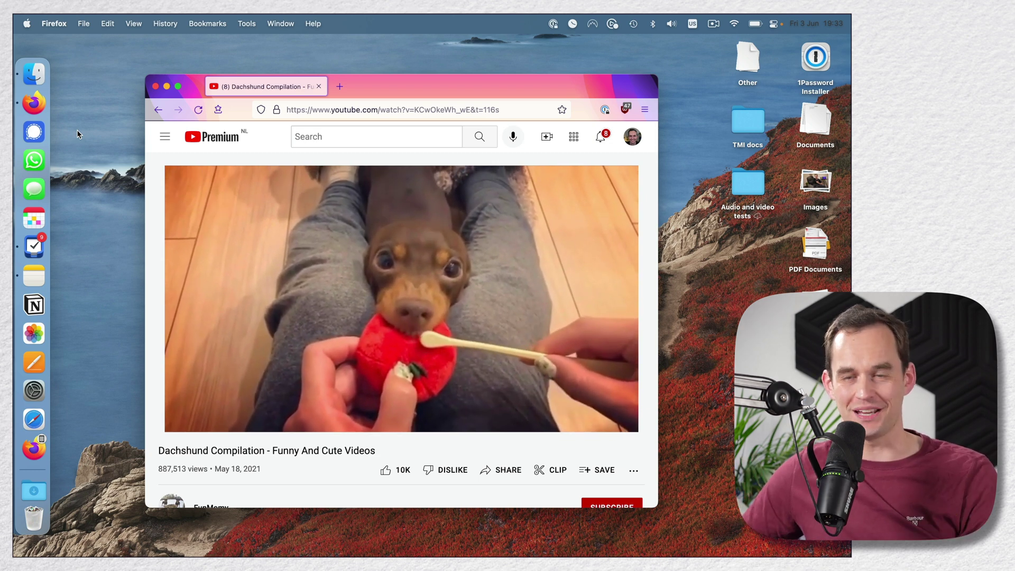
{"action": "right_click", "coordinate": [38, 109]}
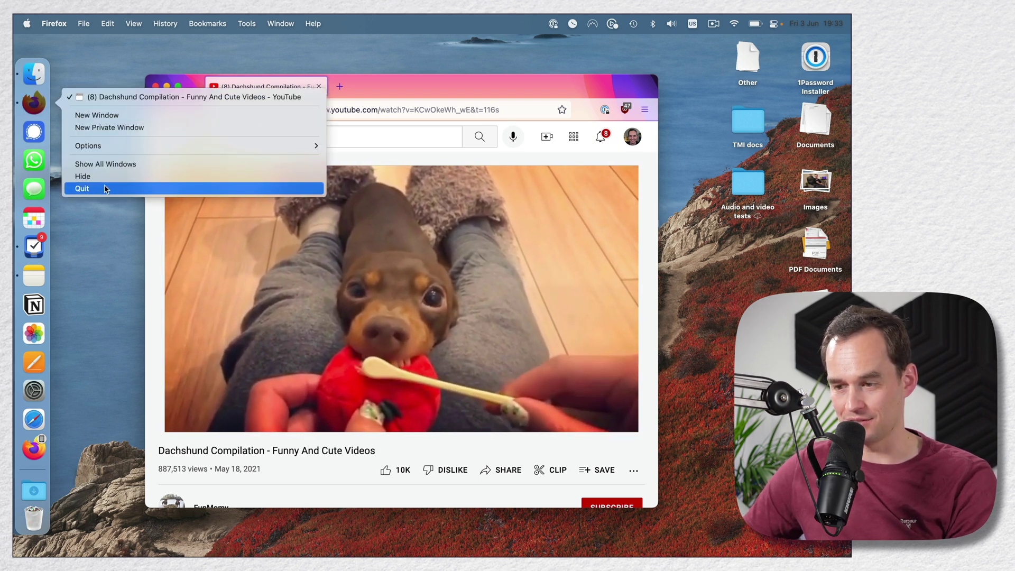
{"action": "key", "text": "alt"}
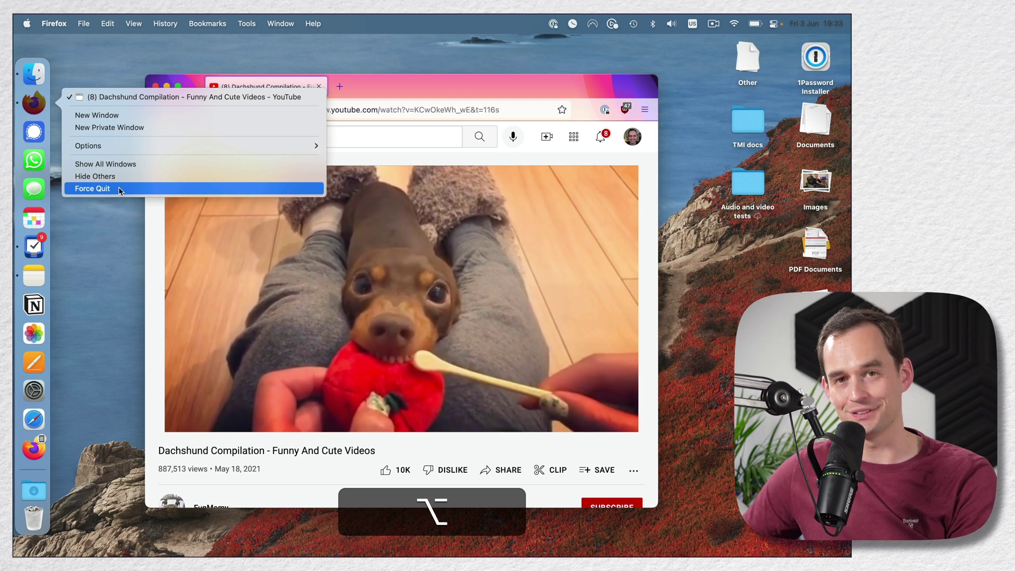
{"action": "left_click", "coordinate": [108, 75]}
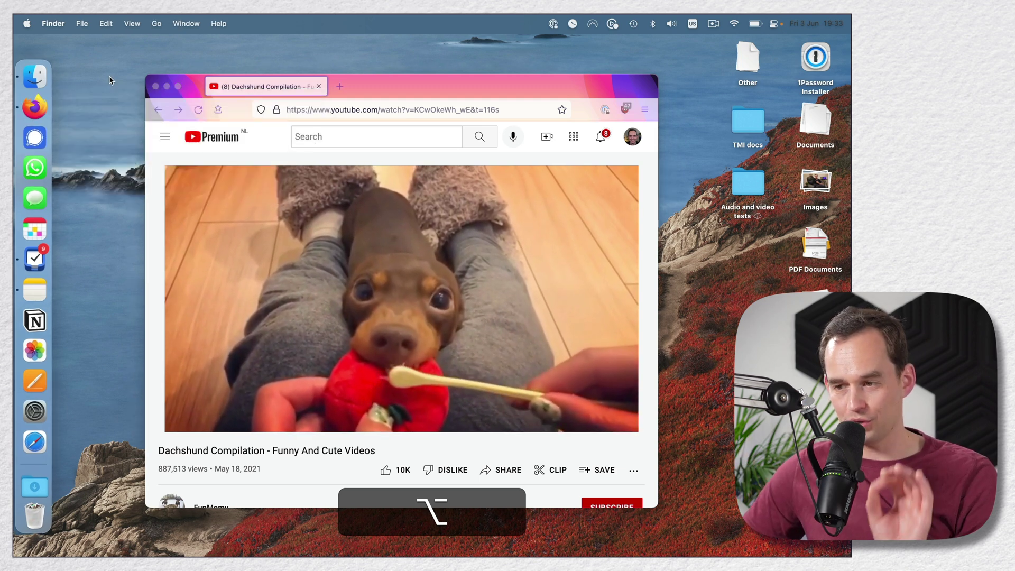
{"action": "left_click", "coordinate": [29, 26]}
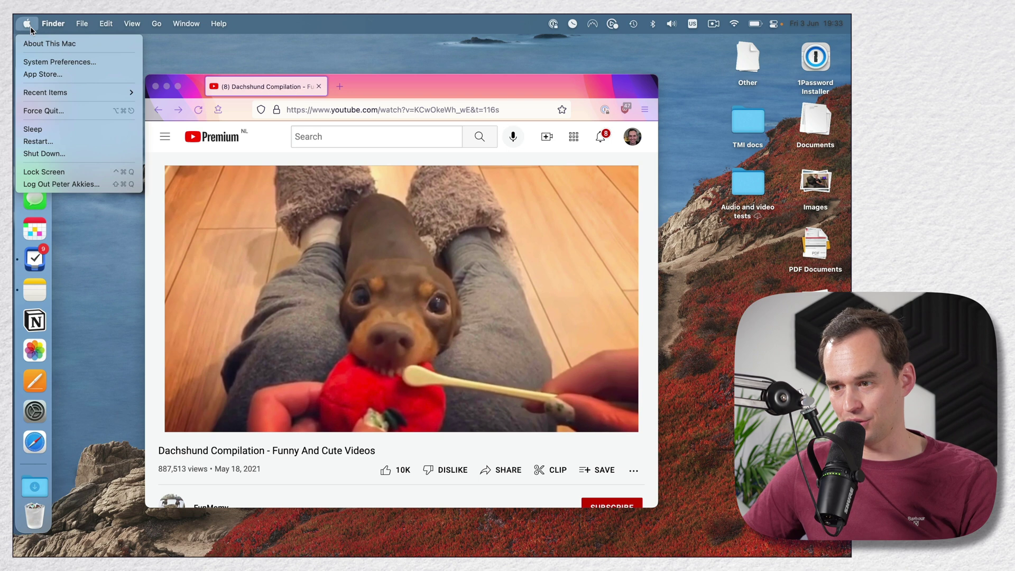
{"action": "left_click", "coordinate": [44, 110]}
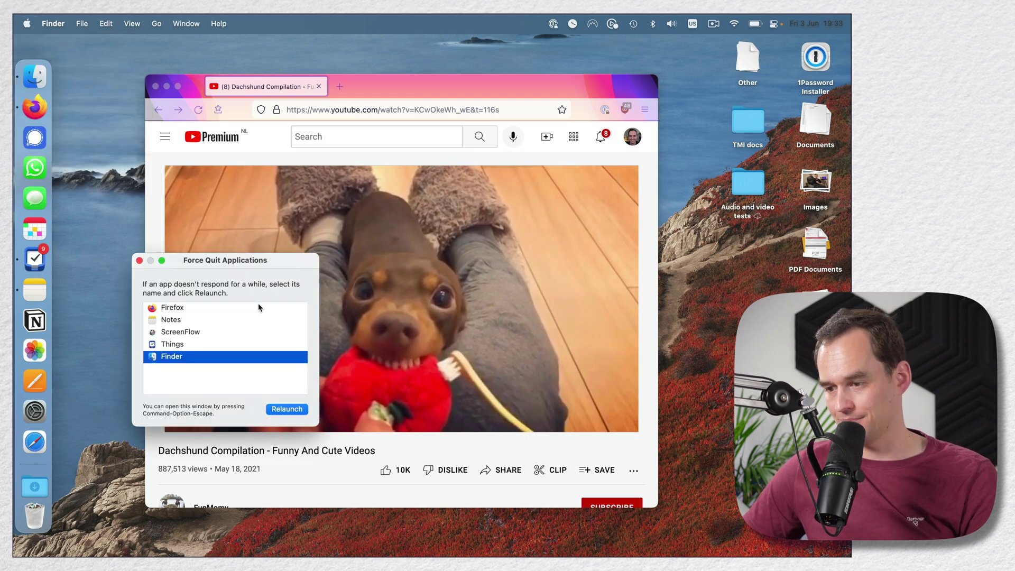
{"action": "left_click", "coordinate": [200, 307]}
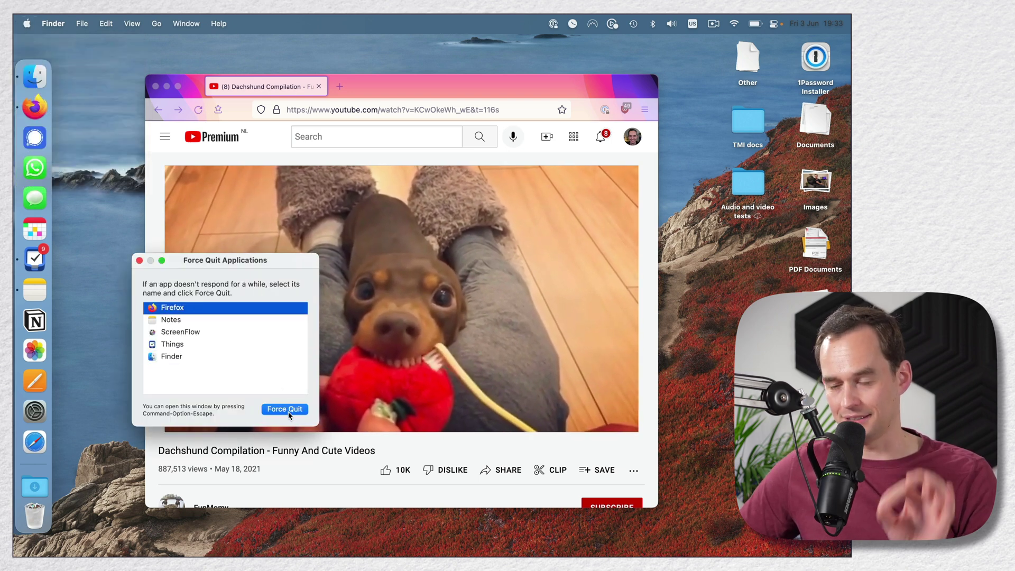
{"action": "left_click", "coordinate": [139, 261]}
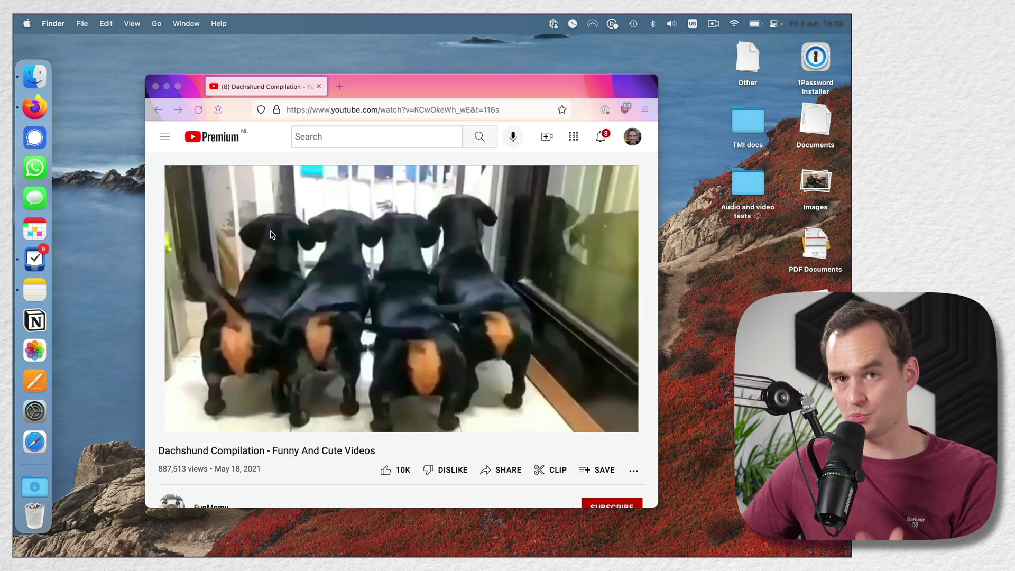
Step: Launch Activity Monitor through a Spotlight search for 'activity'
{"action": "key", "text": "super+space"}
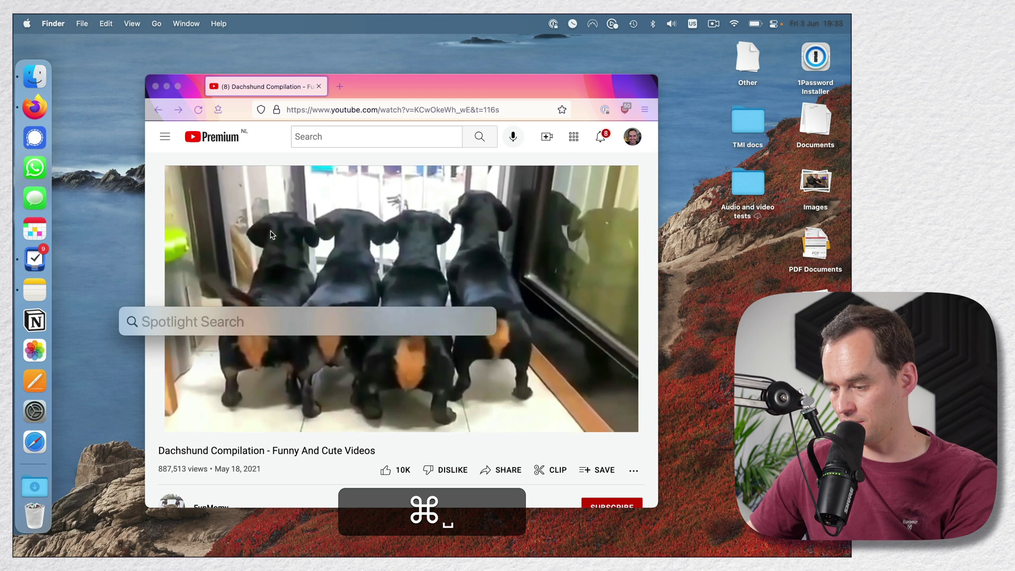
{"action": "type", "text": "activity"}
{"action": "key", "text": "Return"}
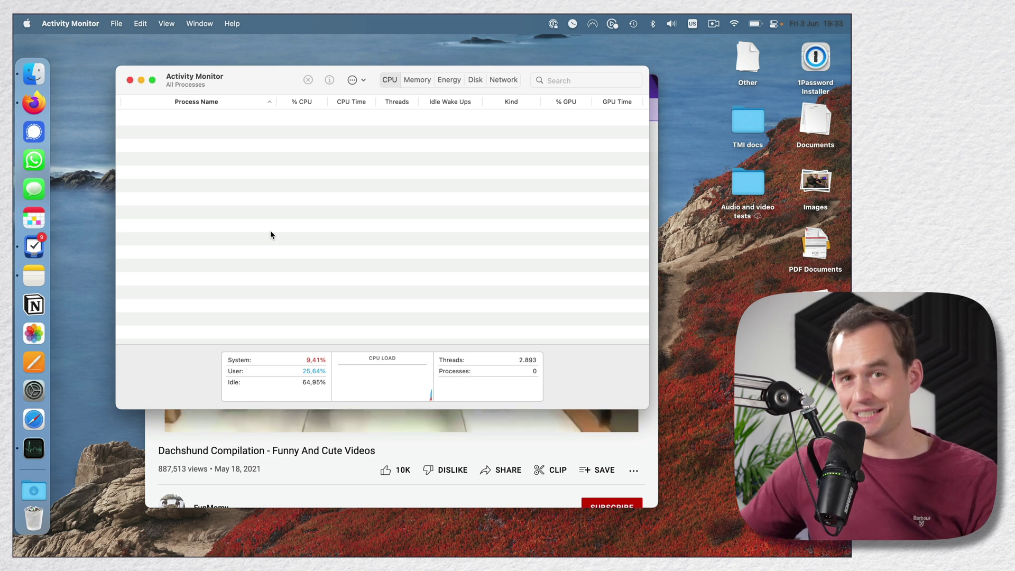
Step: Filter processes for 'firefox' and force quit the main Firefox process
{"action": "left_click", "coordinate": [578, 81]}
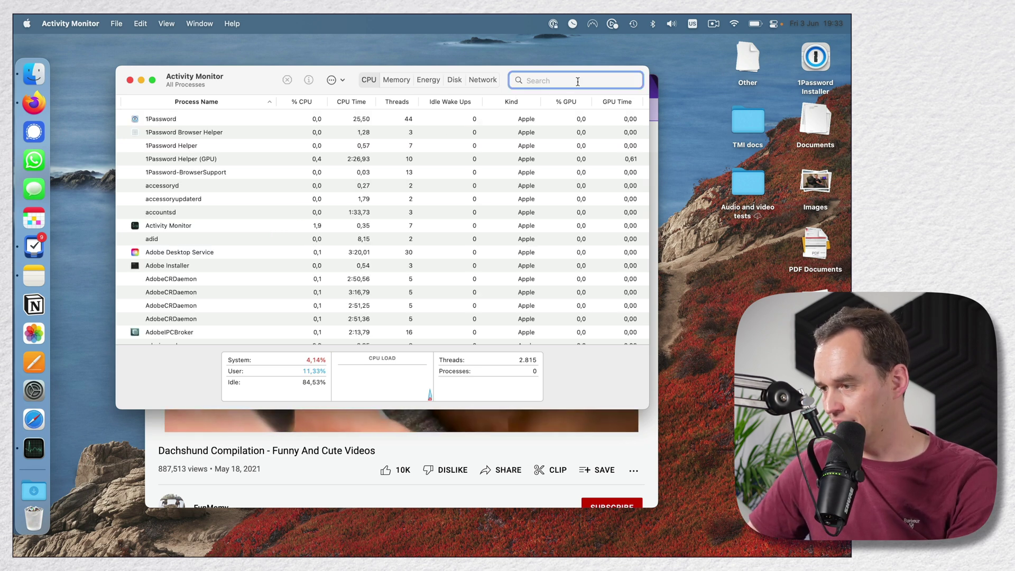
{"action": "type", "text": "firefox"}
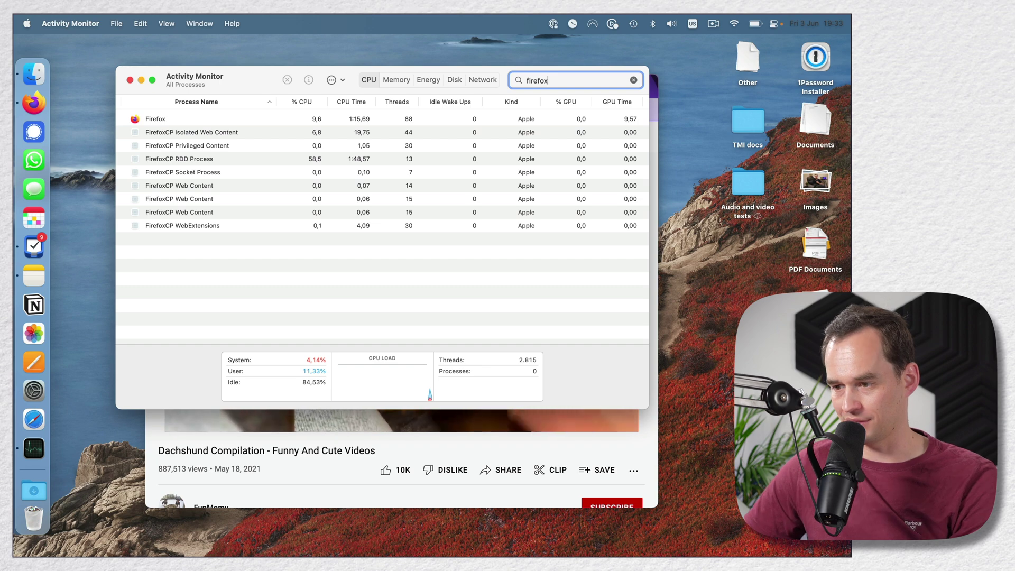
{"action": "left_click", "coordinate": [235, 120]}
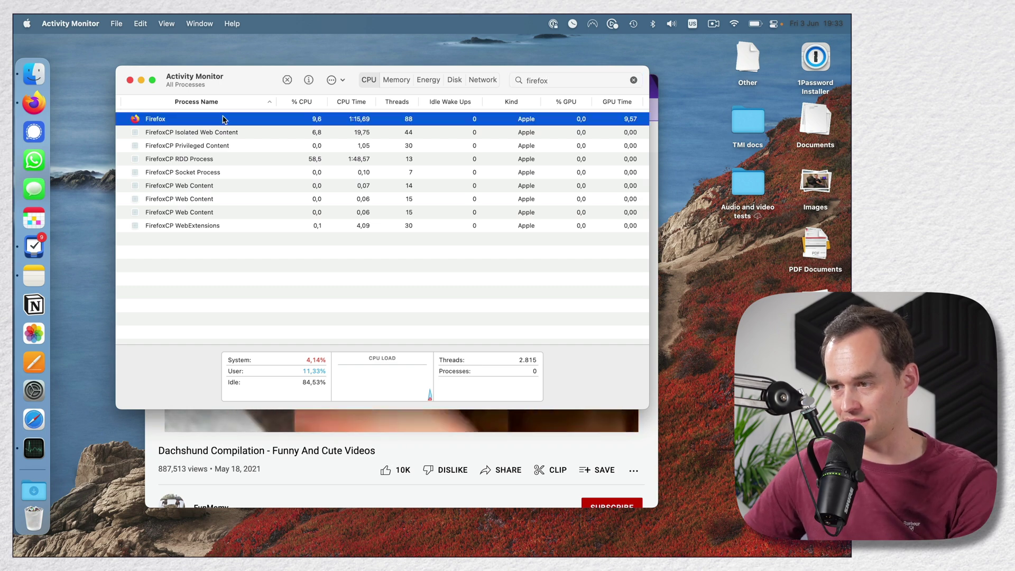
{"action": "left_click", "coordinate": [288, 81]}
{"action": "left_click", "coordinate": [383, 277]}
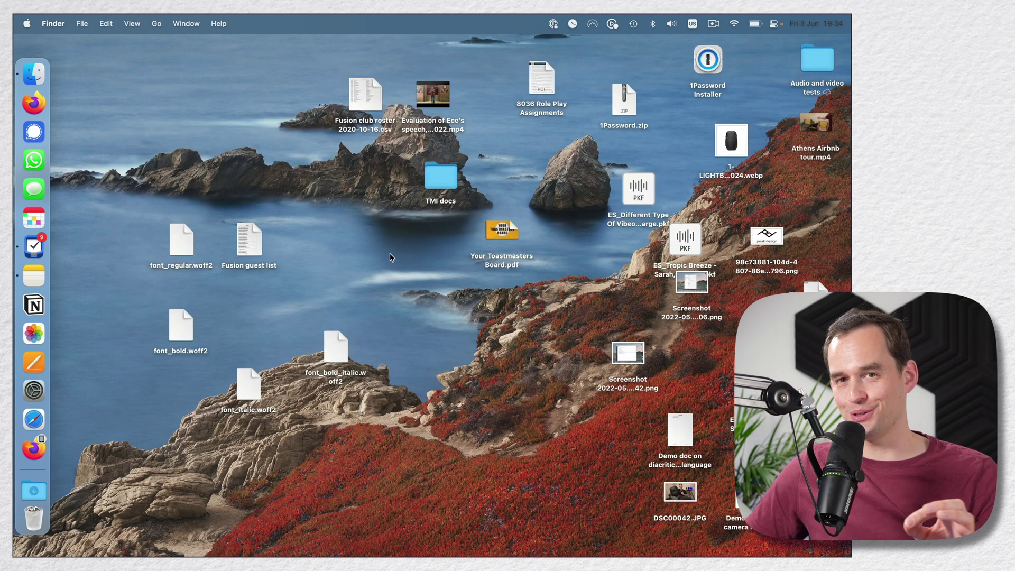
Step: Turn on Use Stacks for the desktop and view the Group Stacks By options
{"action": "right_click", "coordinate": [390, 258]}
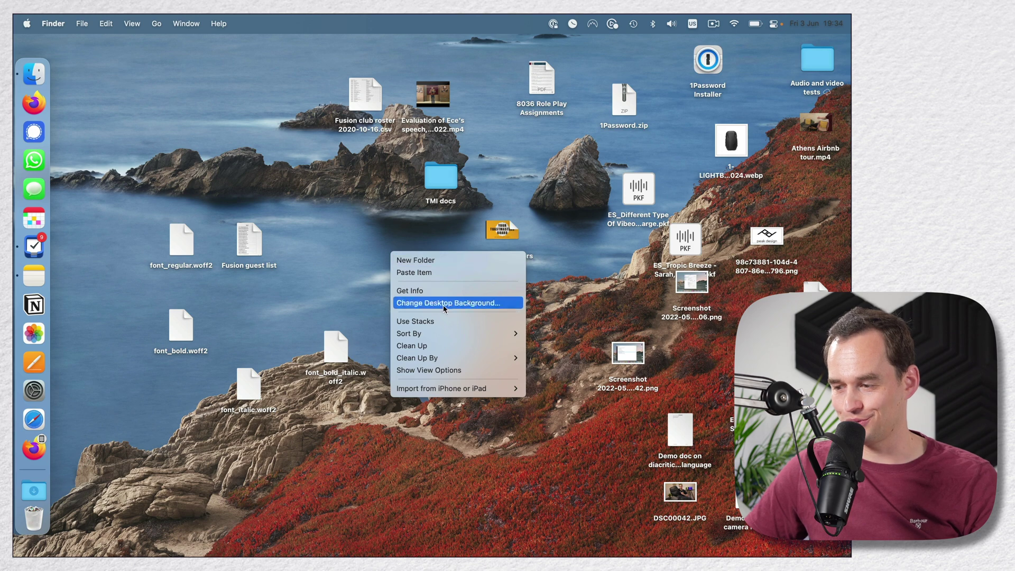
{"action": "left_click", "coordinate": [456, 322]}
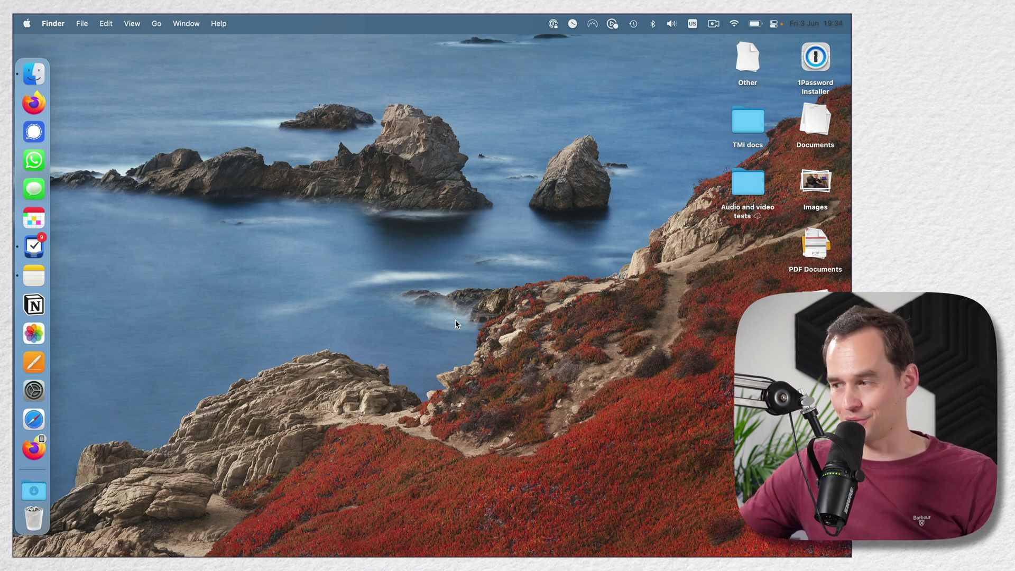
{"action": "right_click", "coordinate": [354, 262]}
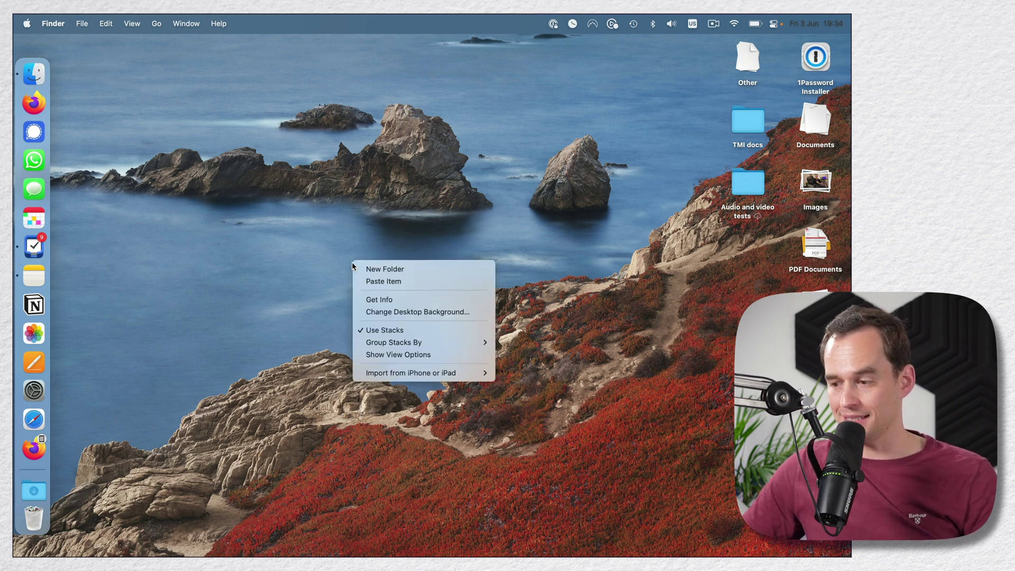
{"action": "mouse_move", "coordinate": [411, 347]}
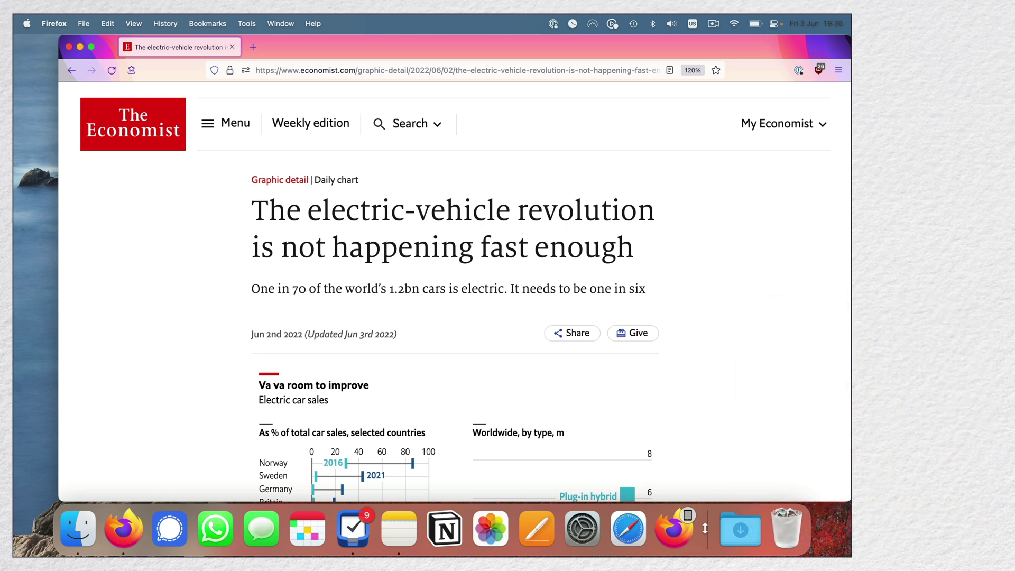
Step: Move the Dock to the left edge of the screen
{"action": "right_click", "coordinate": [705, 528]}
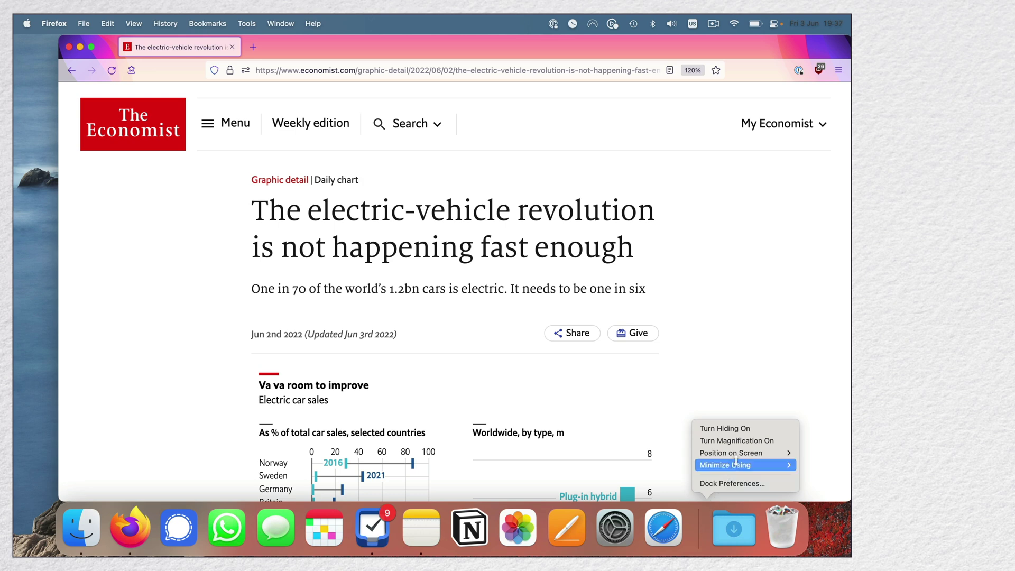
{"action": "mouse_move", "coordinate": [761, 453]}
{"action": "left_click", "coordinate": [817, 453]}
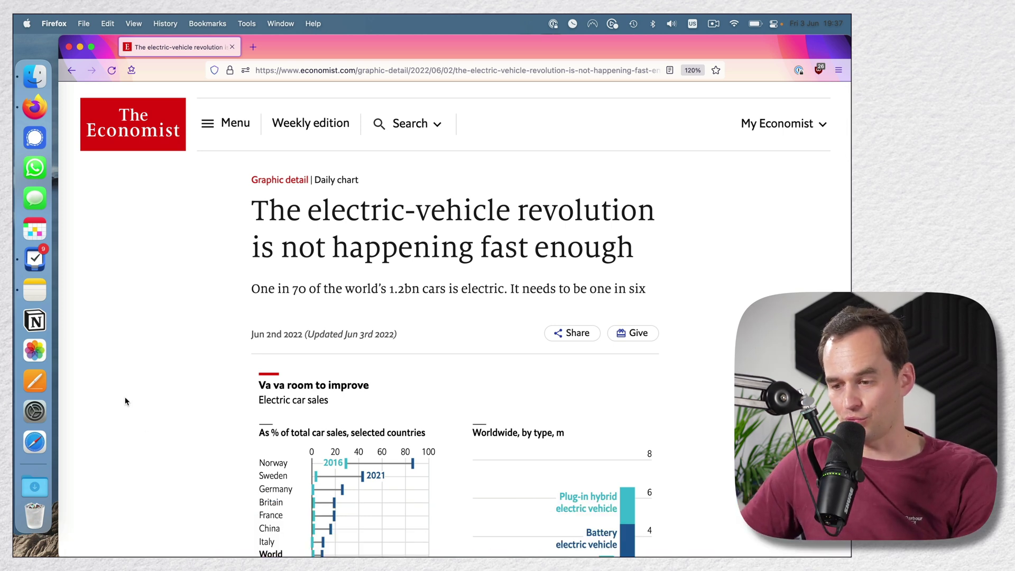
Step: Turn on Dock auto-hiding and make the Firefox window full screen
{"action": "right_click", "coordinate": [41, 463]}
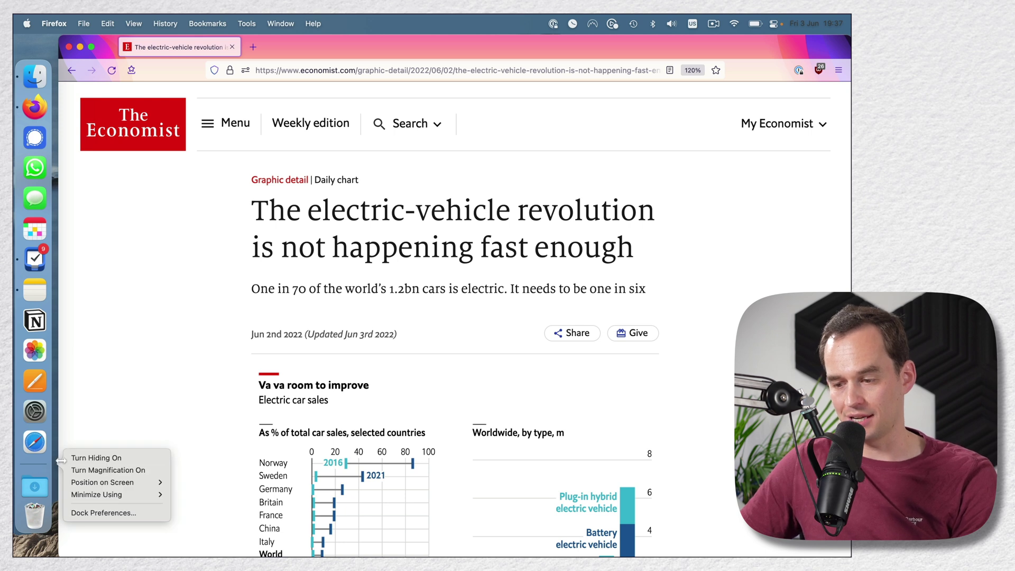
{"action": "left_click", "coordinate": [104, 458]}
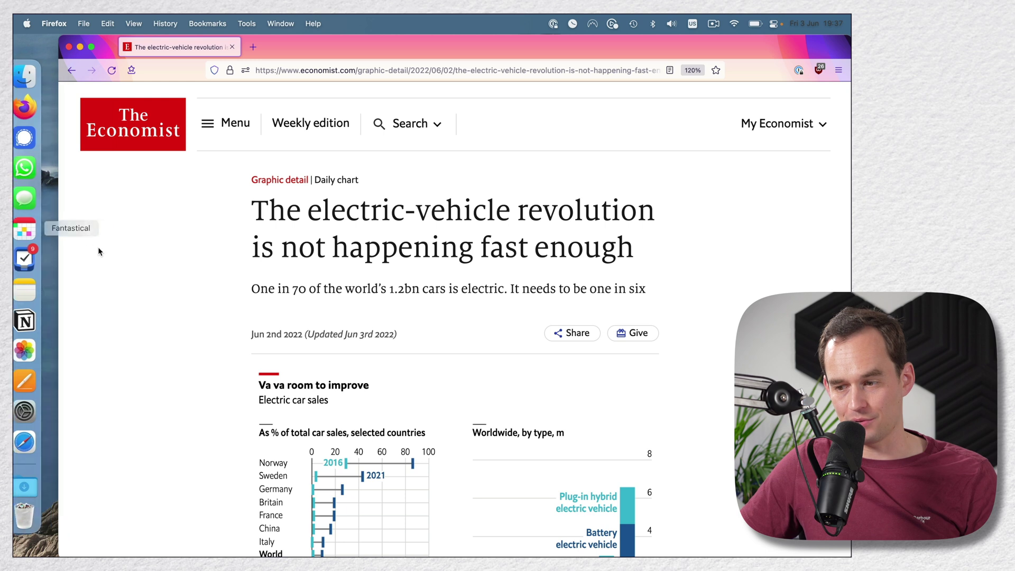
{"action": "left_click_drag", "start_coordinate": [58, 252], "coordinate": [13, 252]}
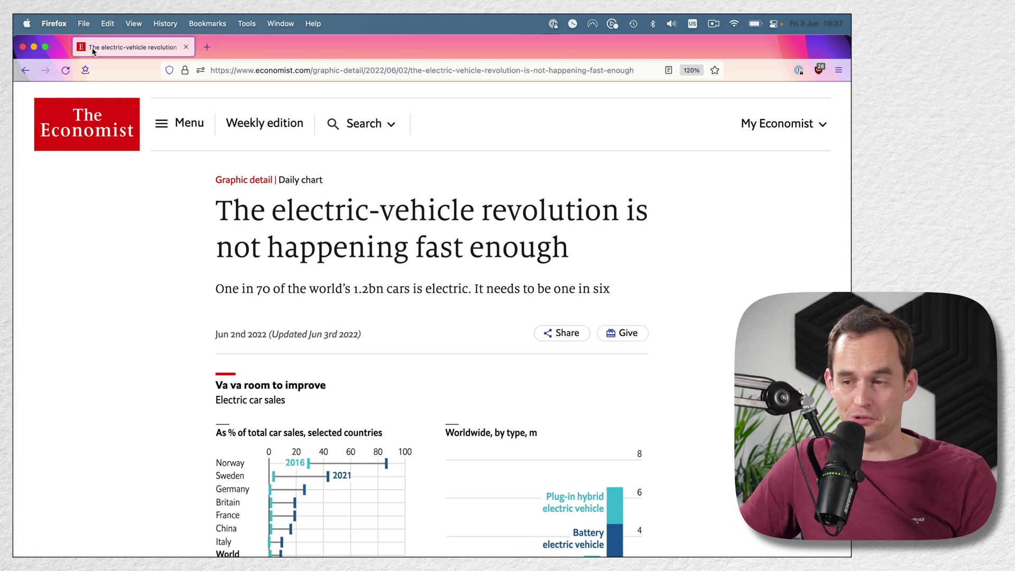
{"action": "left_click", "coordinate": [45, 46]}
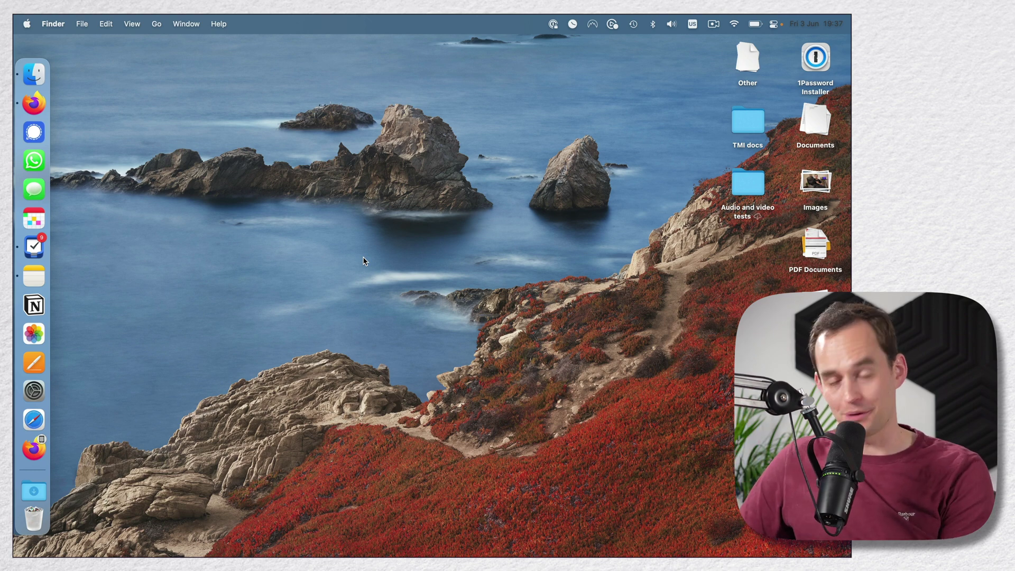
Step: Convert '500 eur in usd' in Spotlight, then clear the query
{"action": "key", "text": "super+space"}
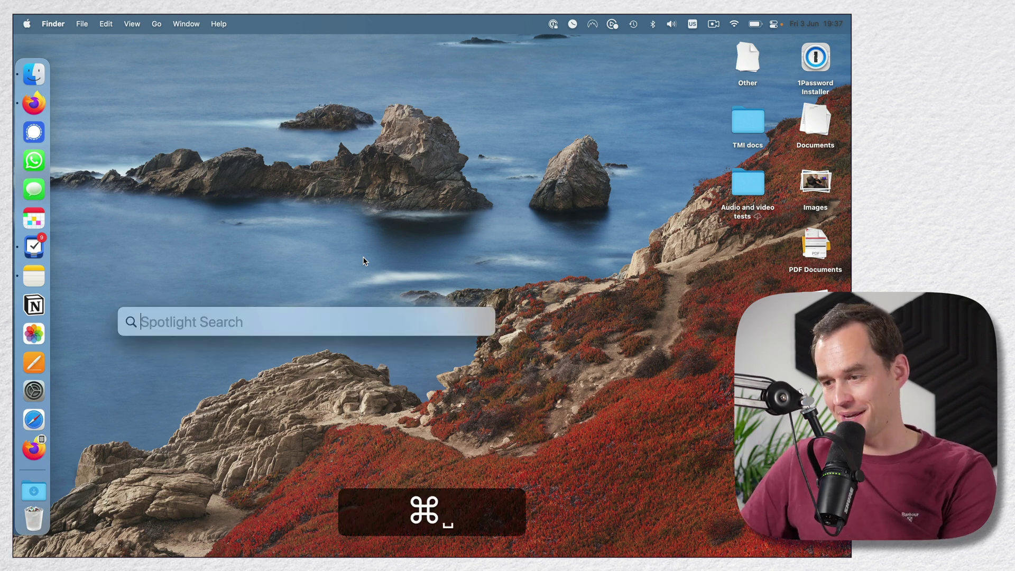
{"action": "type", "text": "500 eur in usd"}
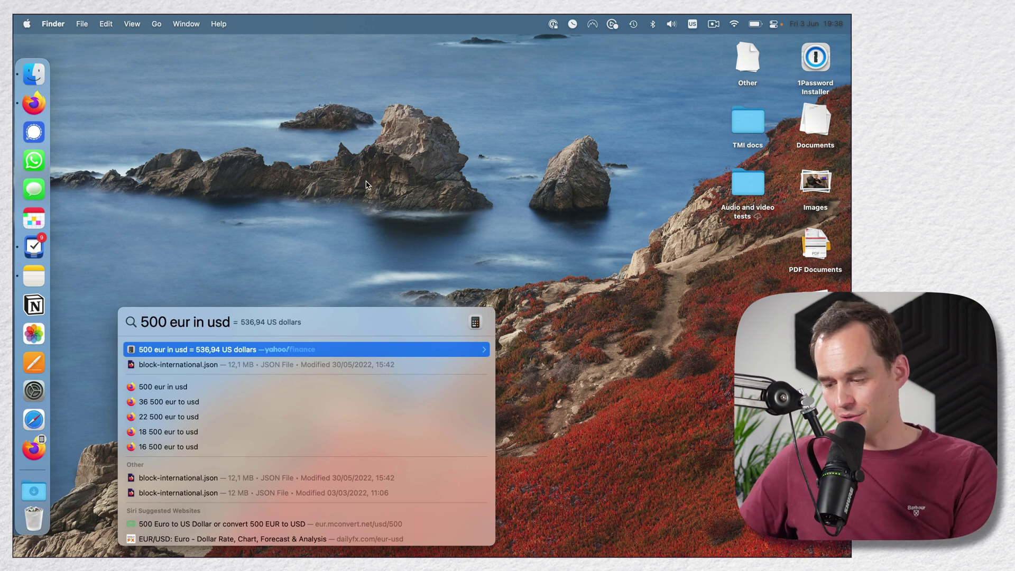
{"action": "key", "text": "super+BackSpace"}
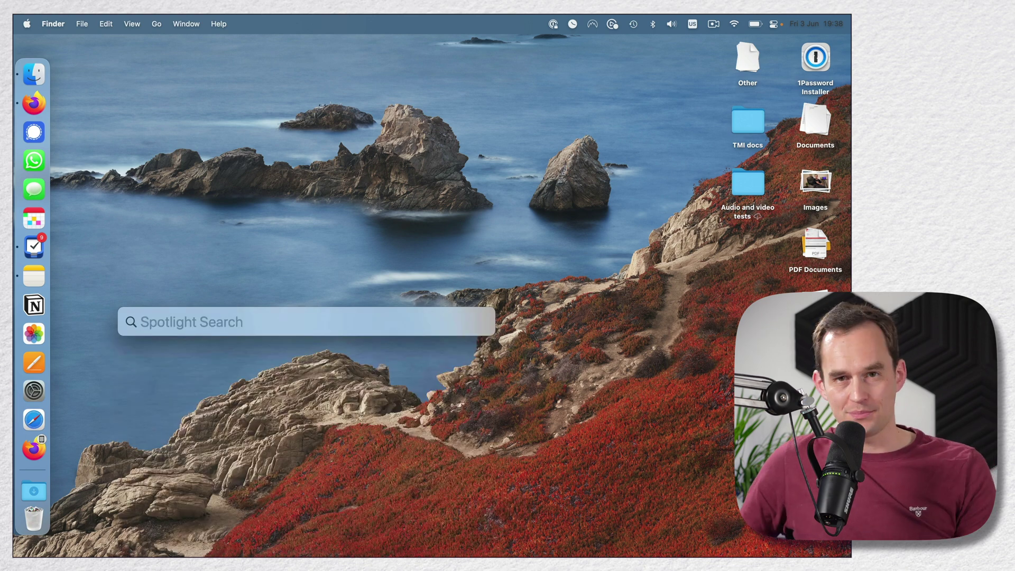
Step: Calculate 1397/1,21*0,63 in Spotlight, then clear the field and reposition the search bar
{"action": "type", "text": "139"}
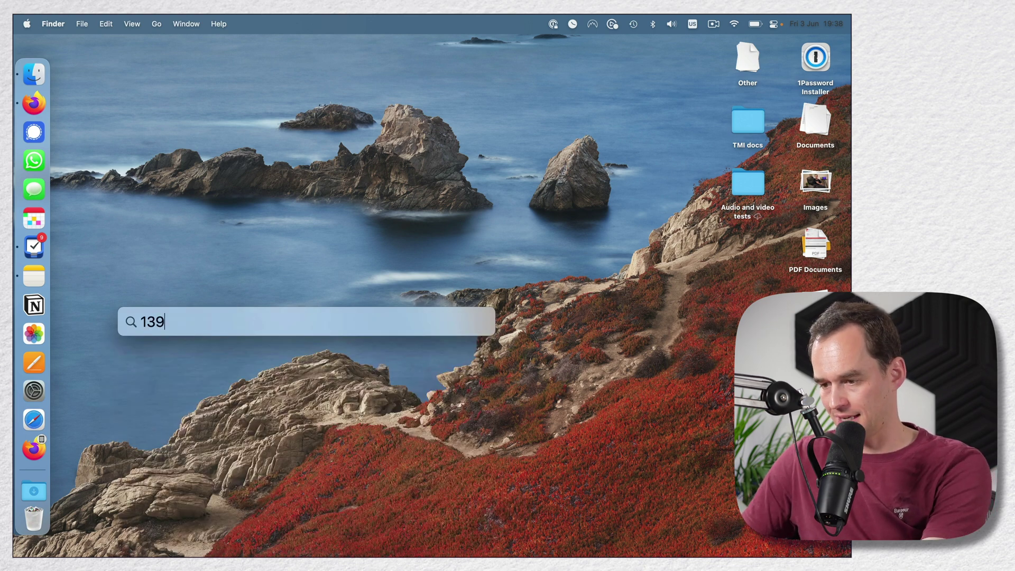
{"action": "type", "text": "7/1,21"}
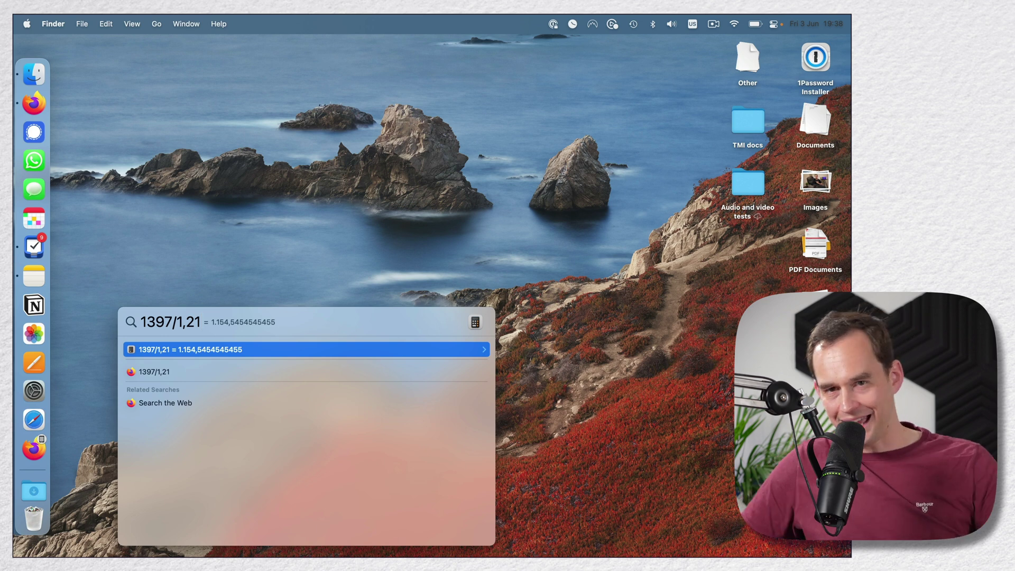
{"action": "type", "text": "*0"}
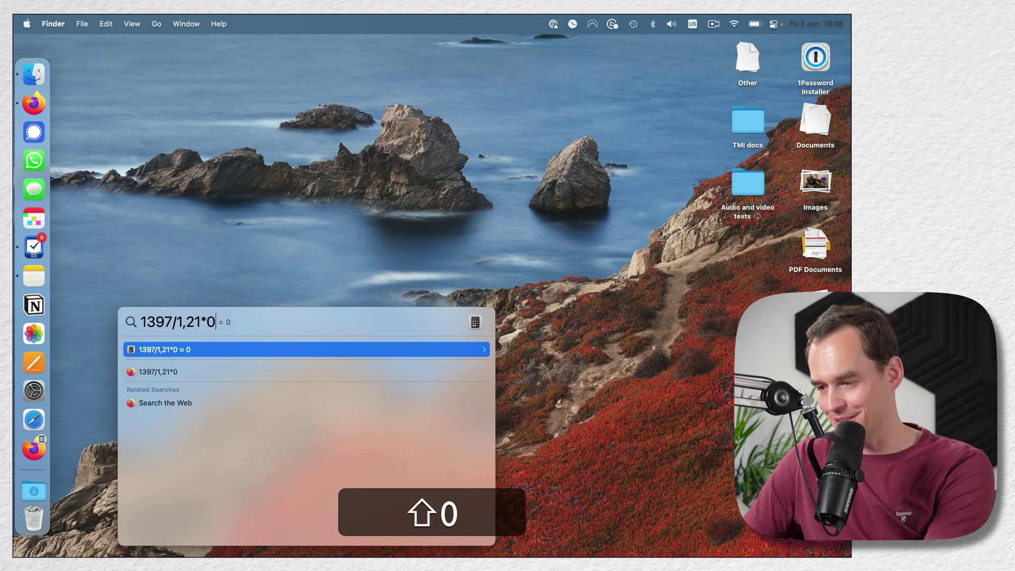
{"action": "type", "text": ",63"}
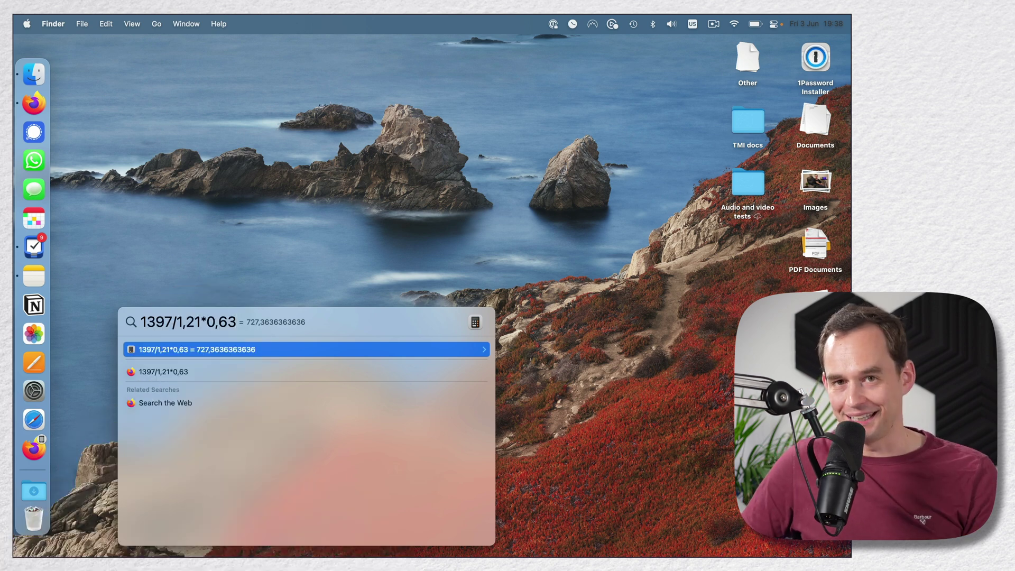
{"action": "key", "text": "super+a"}
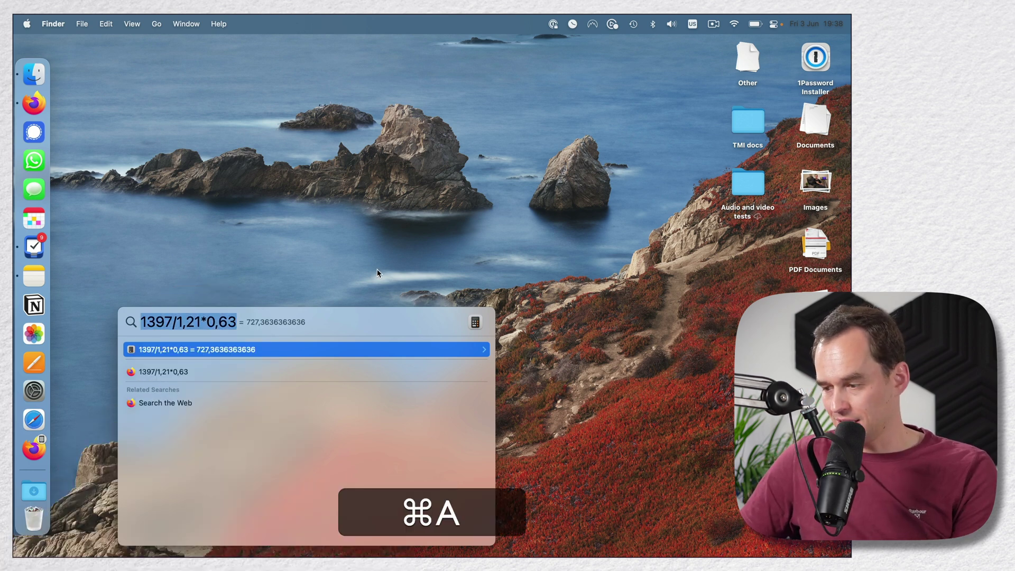
{"action": "key", "text": "super+BackSpace"}
{"action": "left_click_drag", "start_coordinate": [341, 313], "coordinate": [414, 242]}
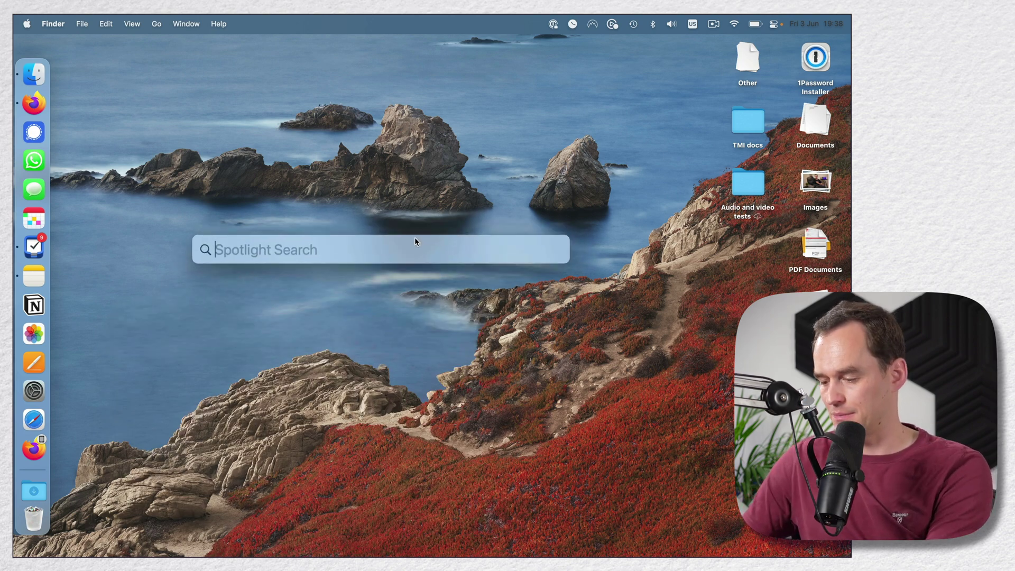
Step: Search 'your toastmasters board' and reveal the Toastmasters copy of the PDF in Finder
{"action": "type", "text": "your toastmasters board"}
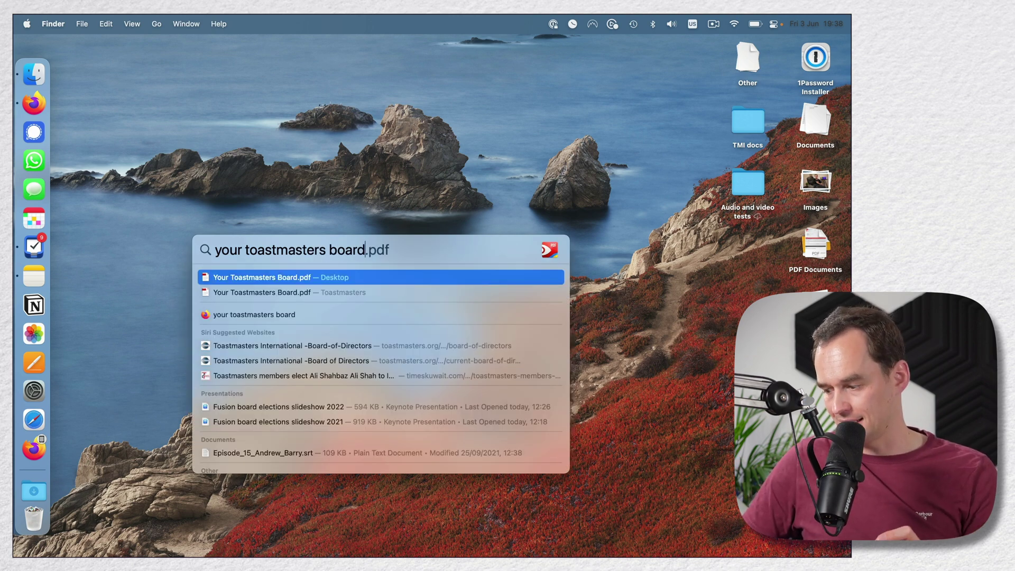
{"action": "key", "text": "Down"}
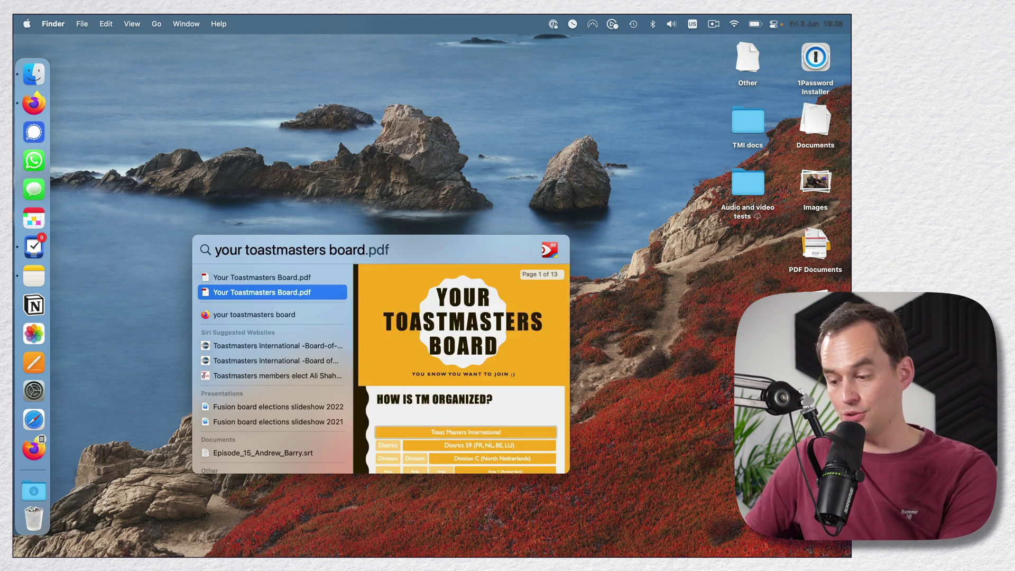
{"action": "key", "text": "super+r"}
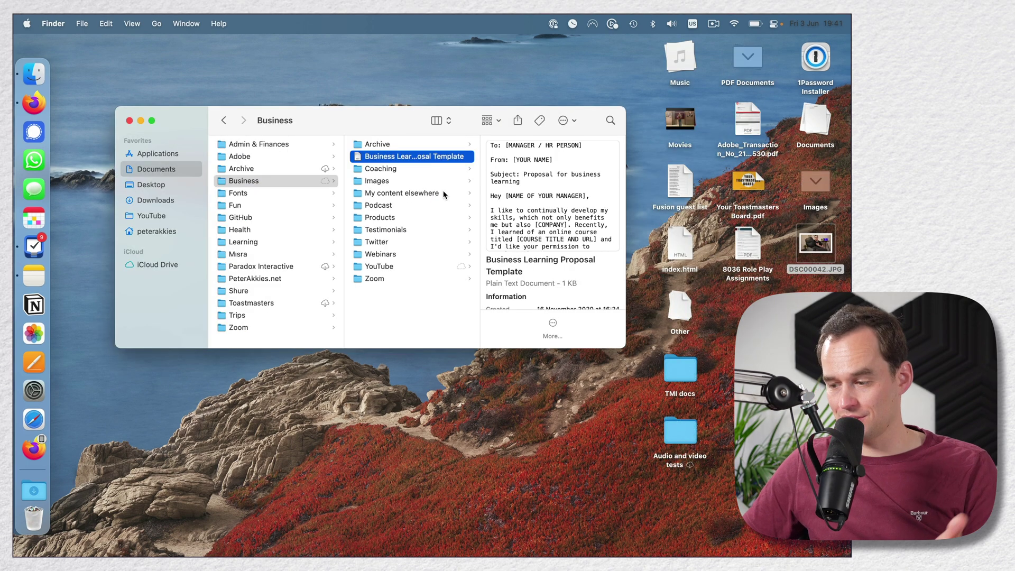
{"action": "key", "text": "space"}
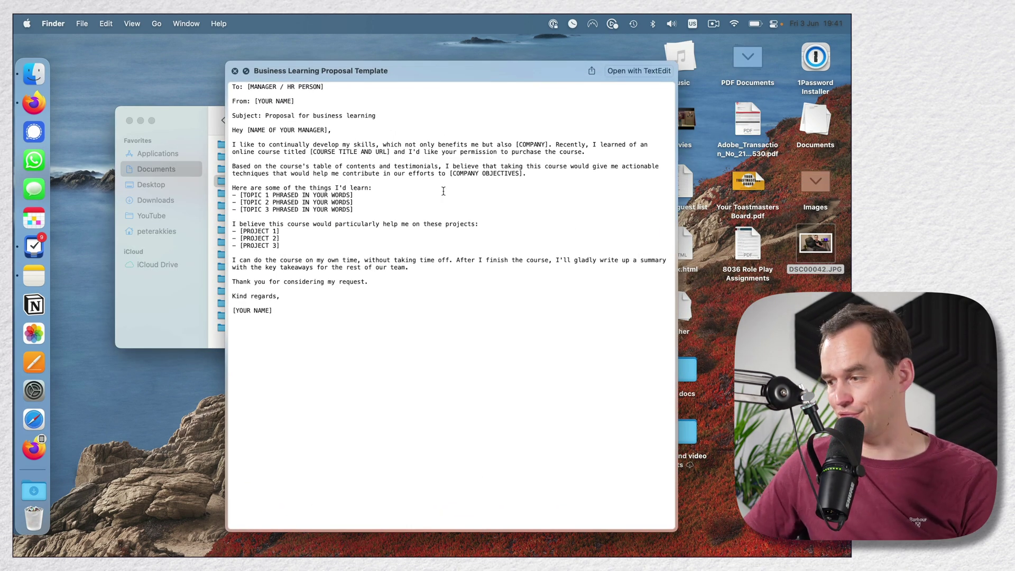
{"action": "key", "text": "space"}
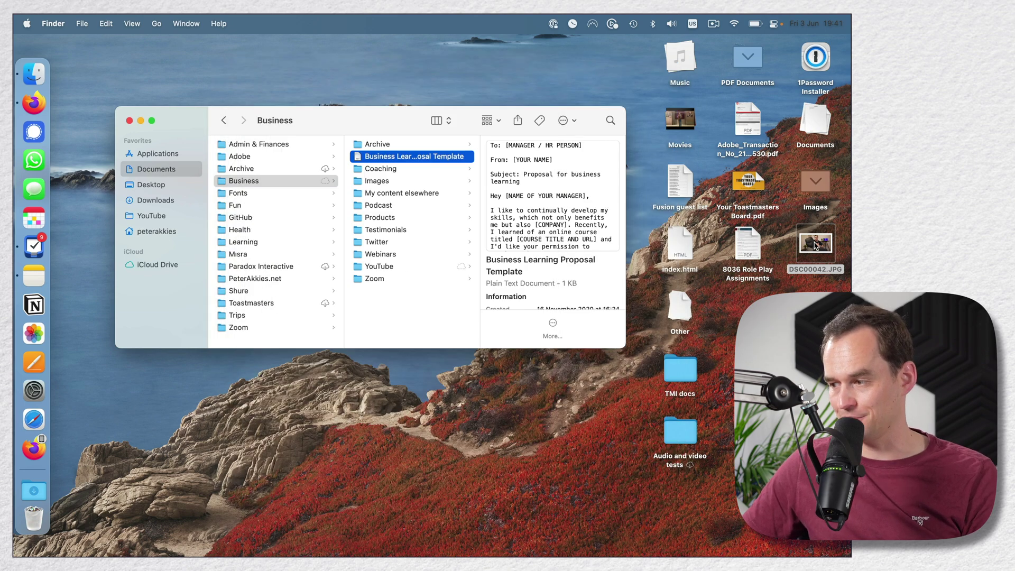
{"action": "left_click", "coordinate": [815, 245]}
{"action": "key", "text": "space"}
{"action": "key", "text": "space"}
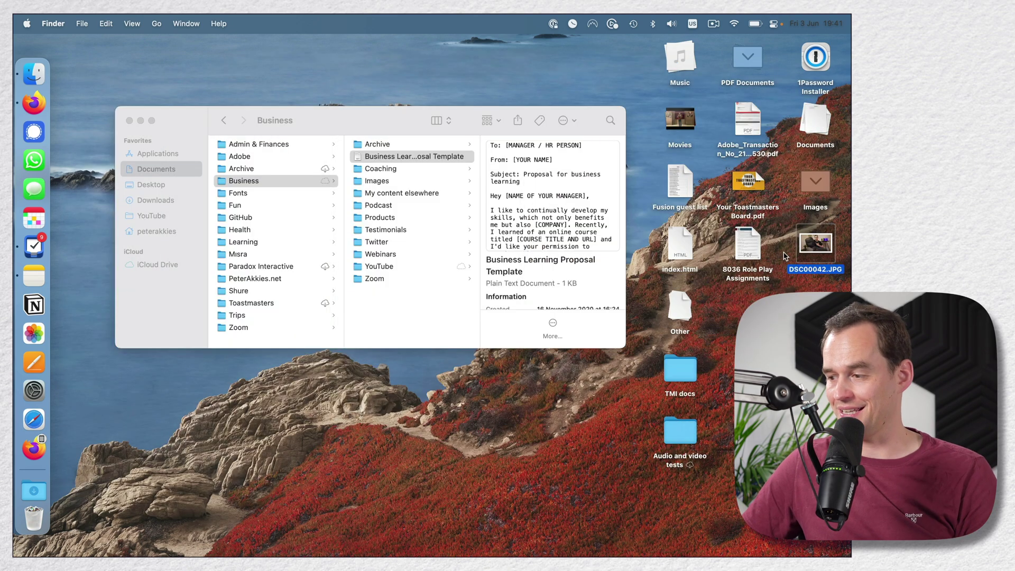
{"action": "left_click", "coordinate": [749, 247]}
{"action": "key", "text": "space"}
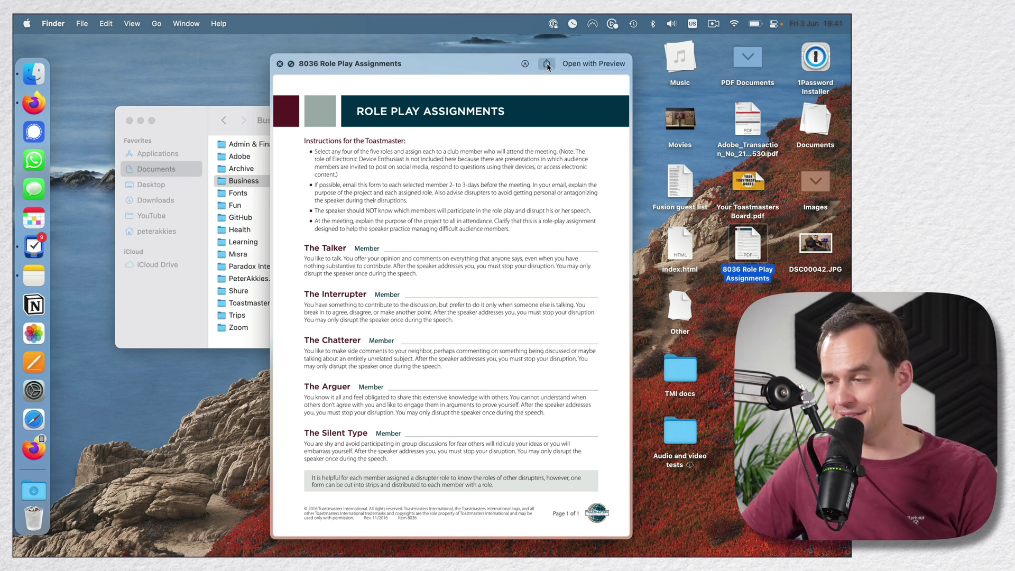
{"action": "left_click", "coordinate": [547, 64]}
{"action": "key", "text": "Escape"}
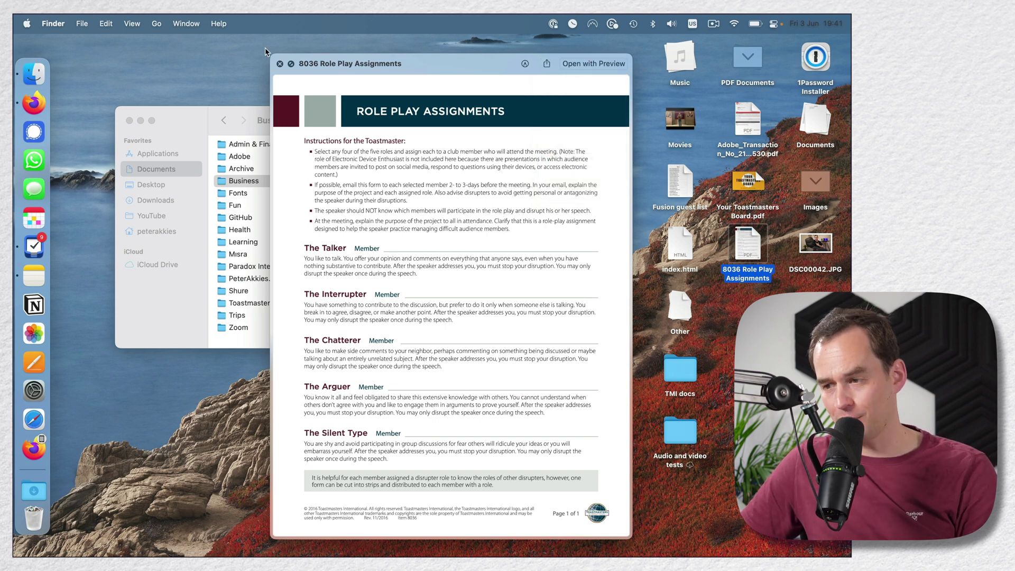
{"action": "left_click", "coordinate": [280, 64]}
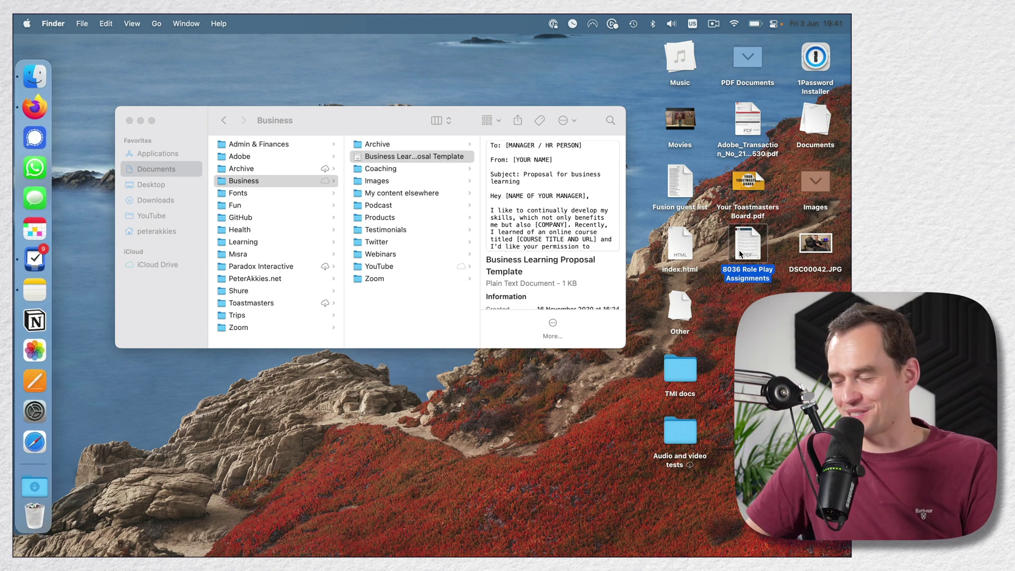
Step: Set PDF Expert as the default app for all PDFs via the Role Play PDF's Get Info window
{"action": "right_click", "coordinate": [753, 238]}
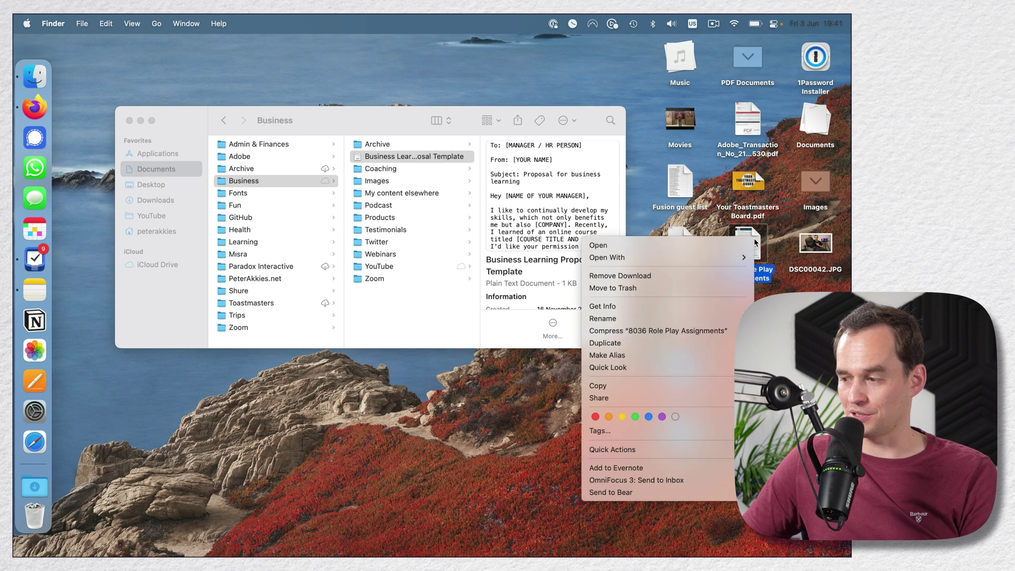
{"action": "left_click", "coordinate": [648, 307]}
{"action": "left_click", "coordinate": [142, 241]}
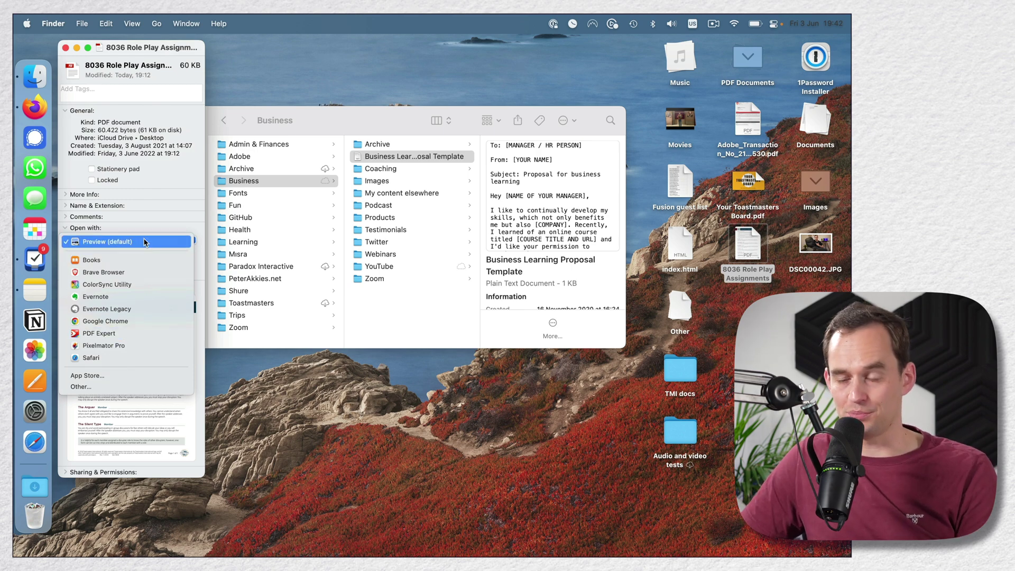
{"action": "left_click", "coordinate": [135, 333]}
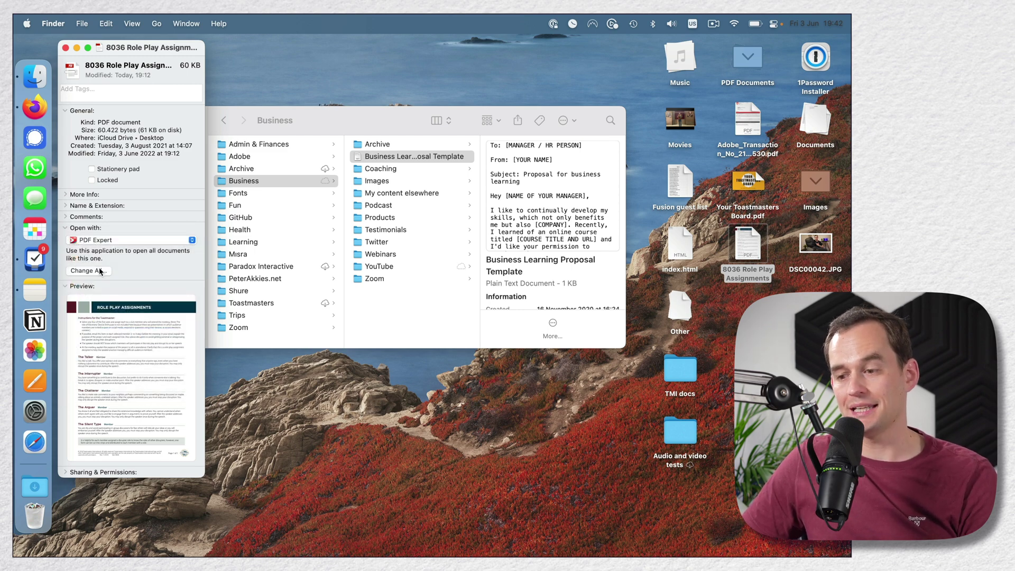
{"action": "left_click", "coordinate": [105, 273]}
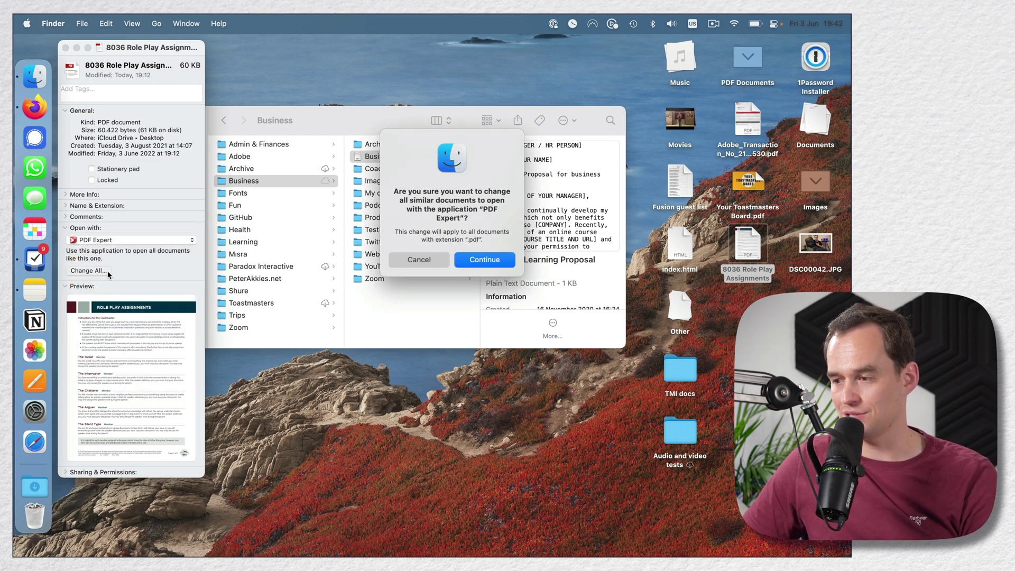
{"action": "left_click", "coordinate": [485, 259]}
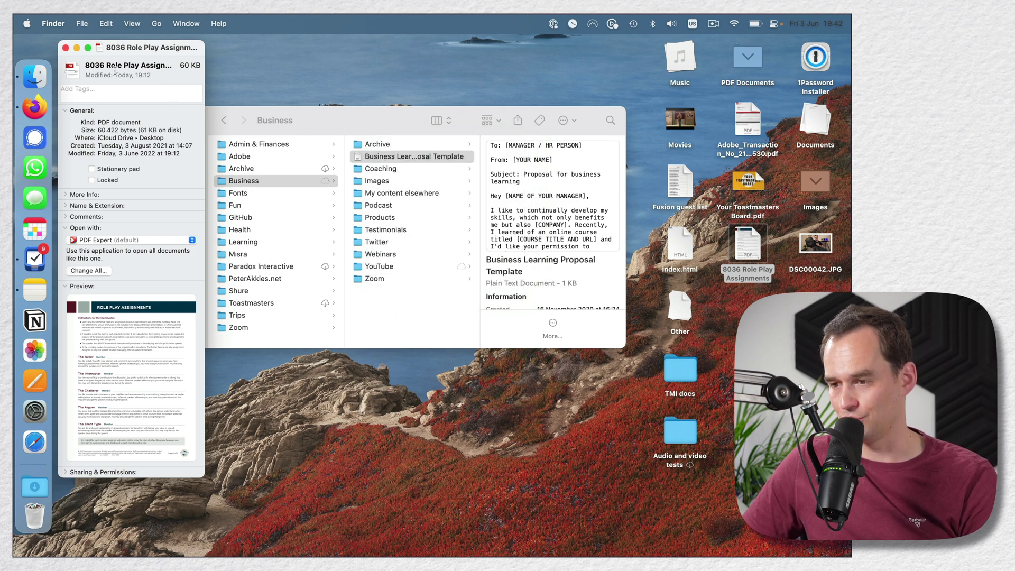
Step: Close the Info window and open 8036 Role Play Assignments in PDF Expert
{"action": "left_click", "coordinate": [66, 48]}
{"action": "left_click", "coordinate": [740, 245]}
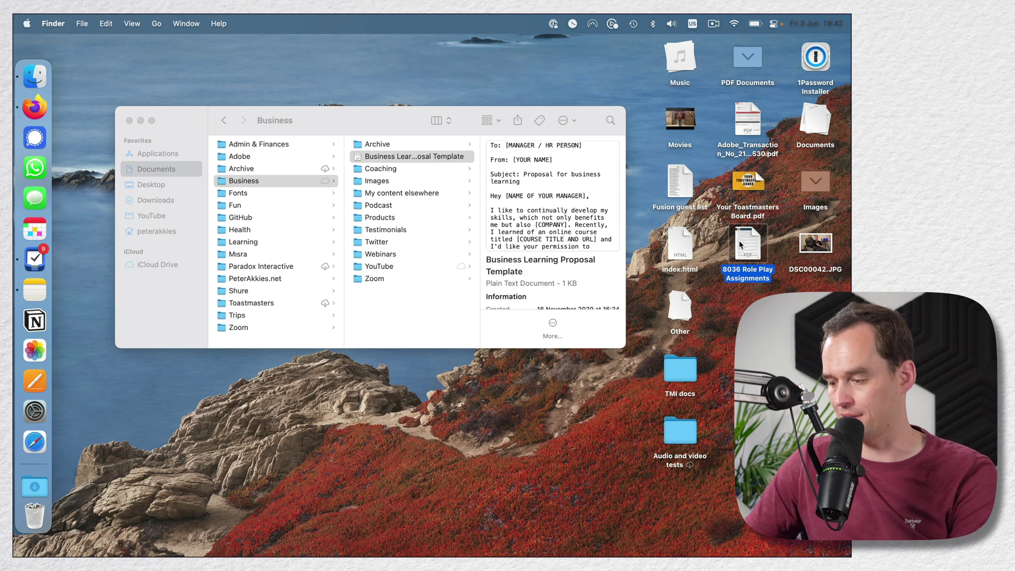
{"action": "key", "text": "super+o"}
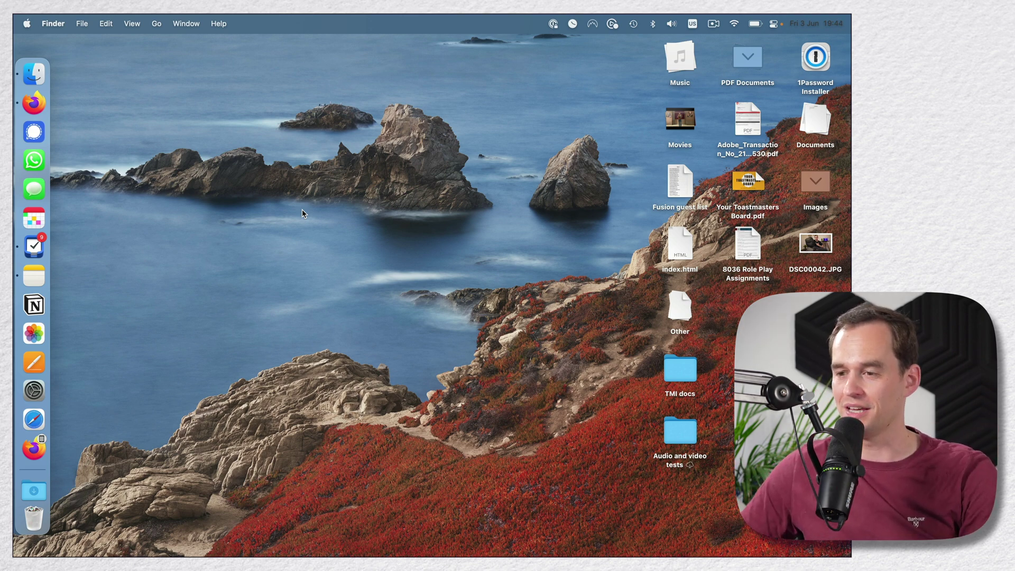
Step: In Displays, pick the LG webOS TV from Add Display to mirror or extend the screen
{"action": "left_click", "coordinate": [27, 23]}
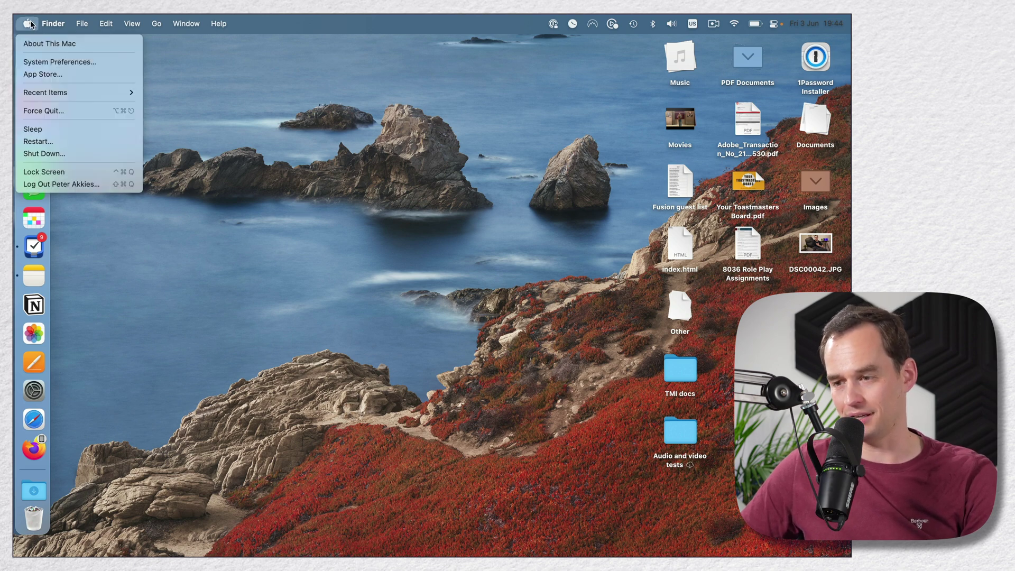
{"action": "left_click", "coordinate": [50, 62]}
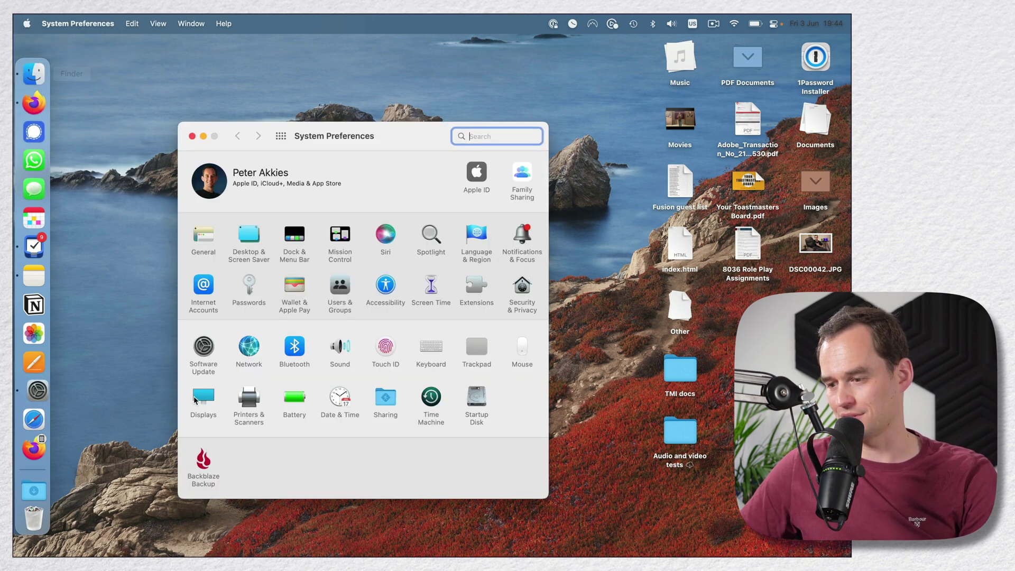
{"action": "left_click", "coordinate": [196, 402]}
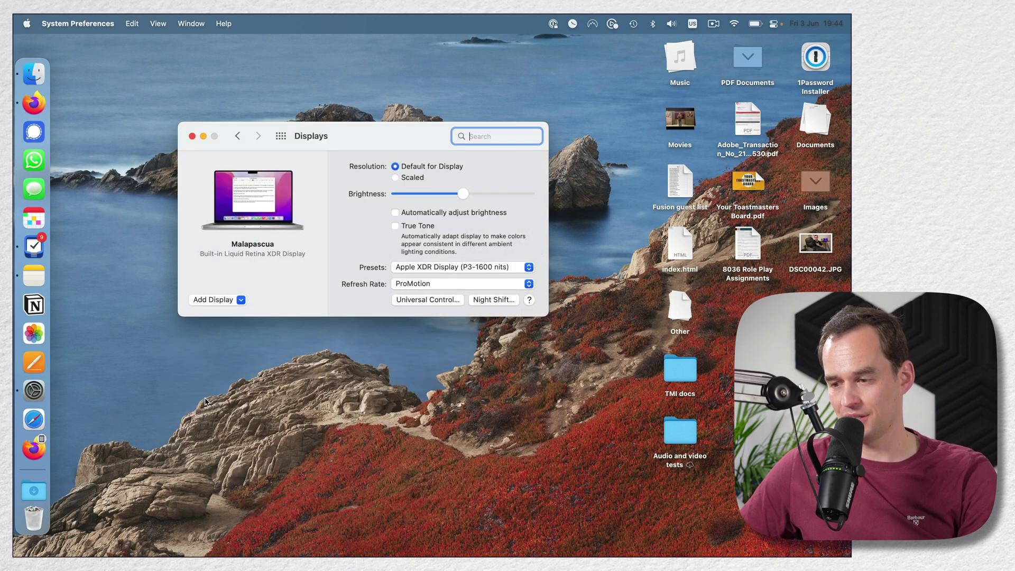
{"action": "left_click", "coordinate": [237, 300]}
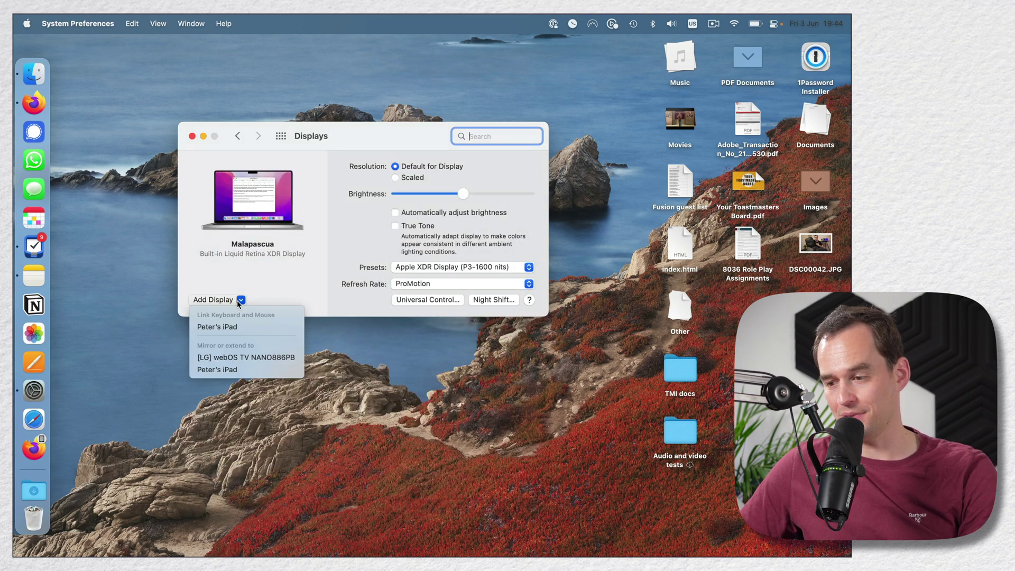
{"action": "left_click", "coordinate": [256, 358]}
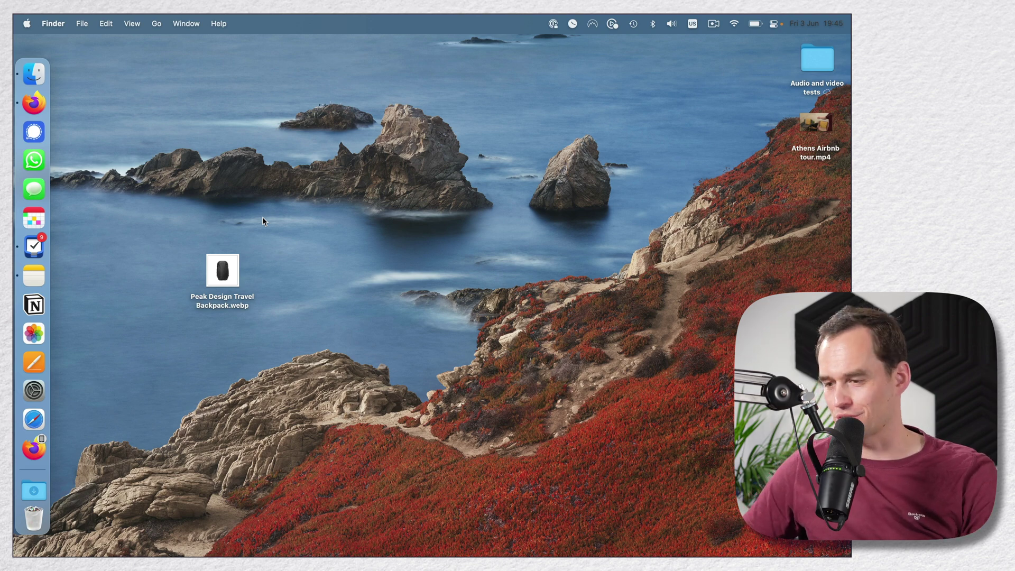
Step: AirDrop Peak Design Travel Backpack.webp from the desktop to the iPhone
{"action": "right_click", "coordinate": [218, 269]}
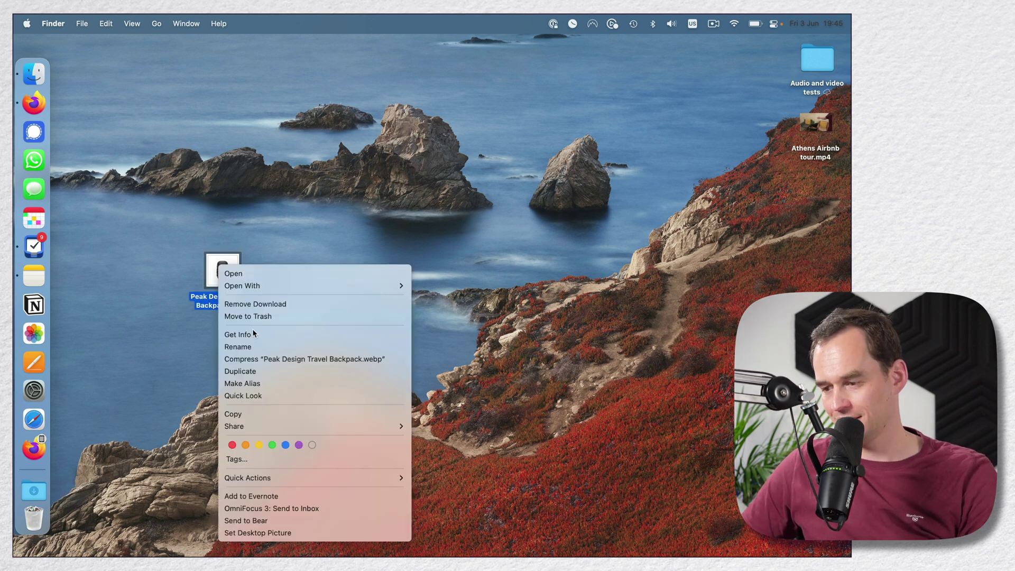
{"action": "mouse_move", "coordinate": [253, 425]}
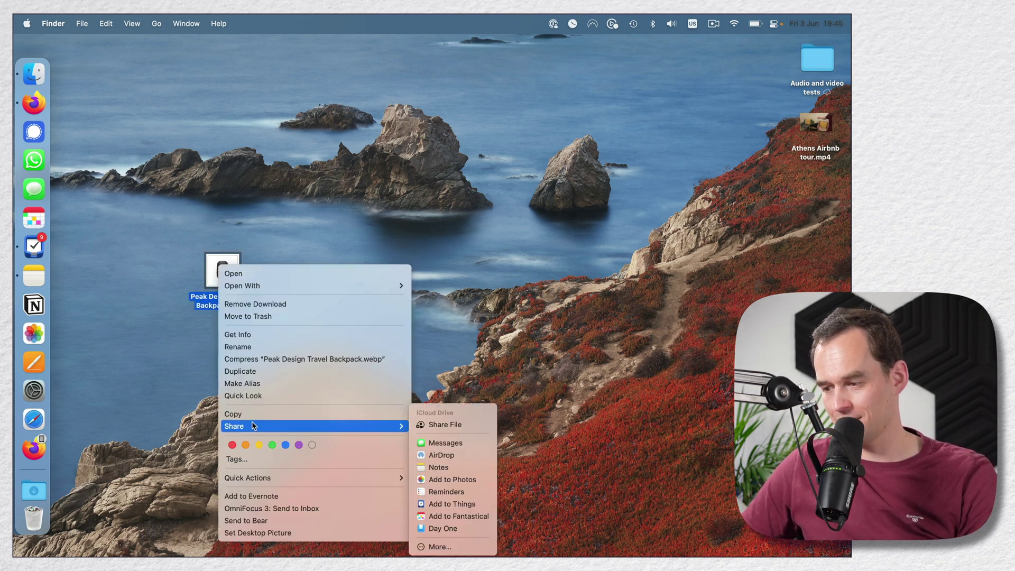
{"action": "left_click", "coordinate": [435, 455]}
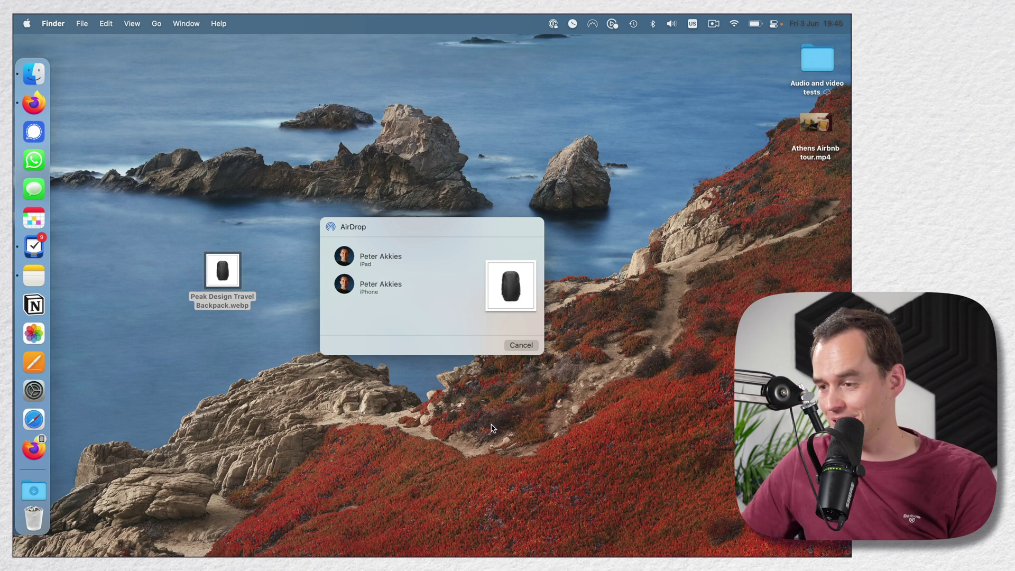
{"action": "left_click", "coordinate": [346, 284]}
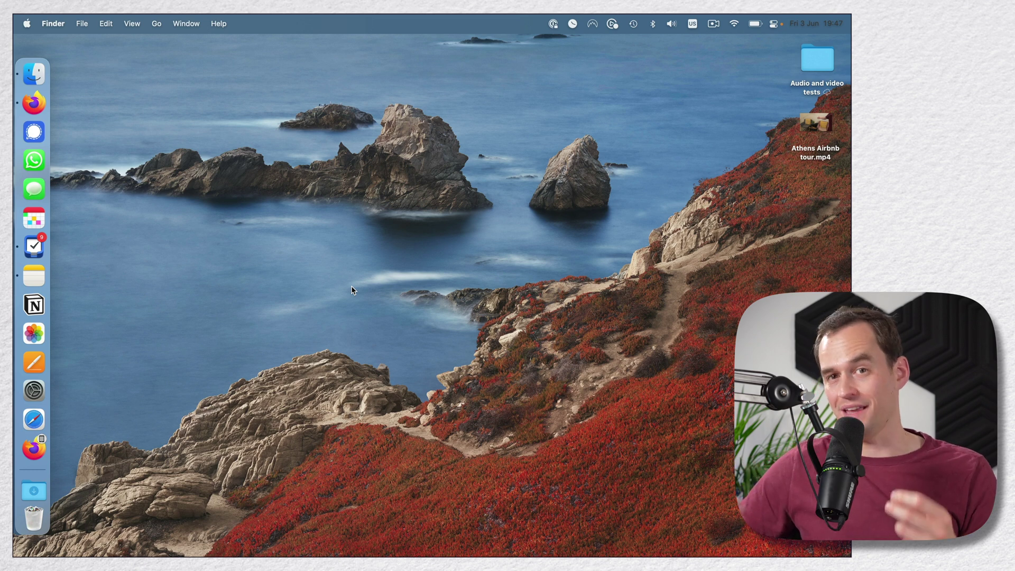
Step: Tick Show Percentage under Dock & Menu Bar > Battery and check the menu-bar battery readout
{"action": "left_click", "coordinate": [755, 25]}
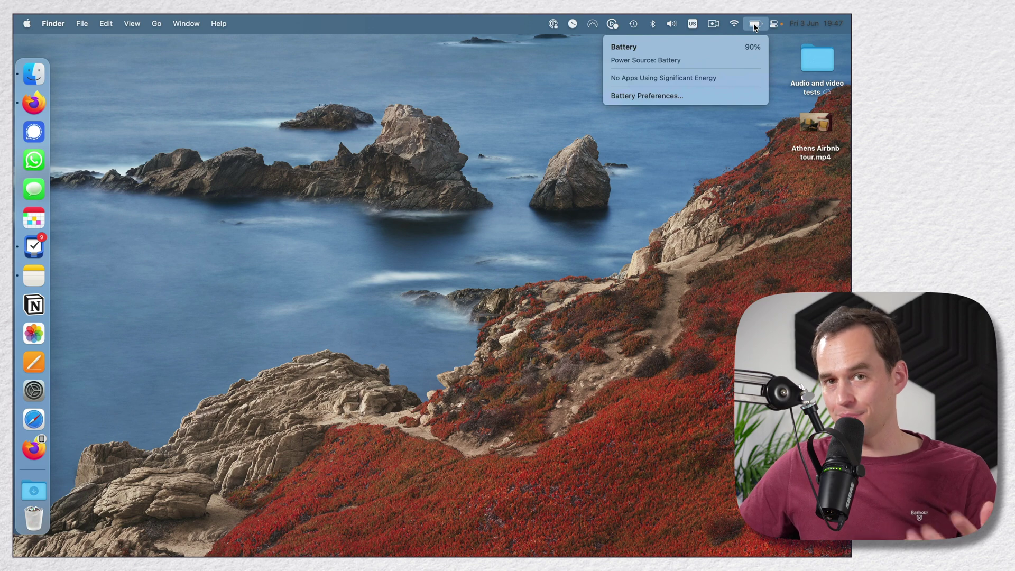
{"action": "left_click", "coordinate": [696, 94]}
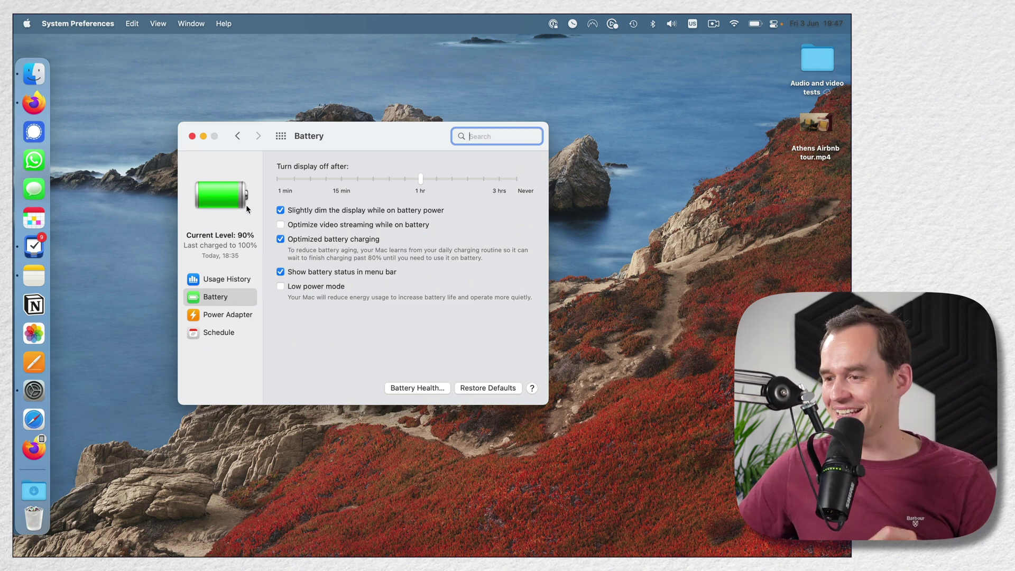
{"action": "left_click", "coordinate": [282, 142]}
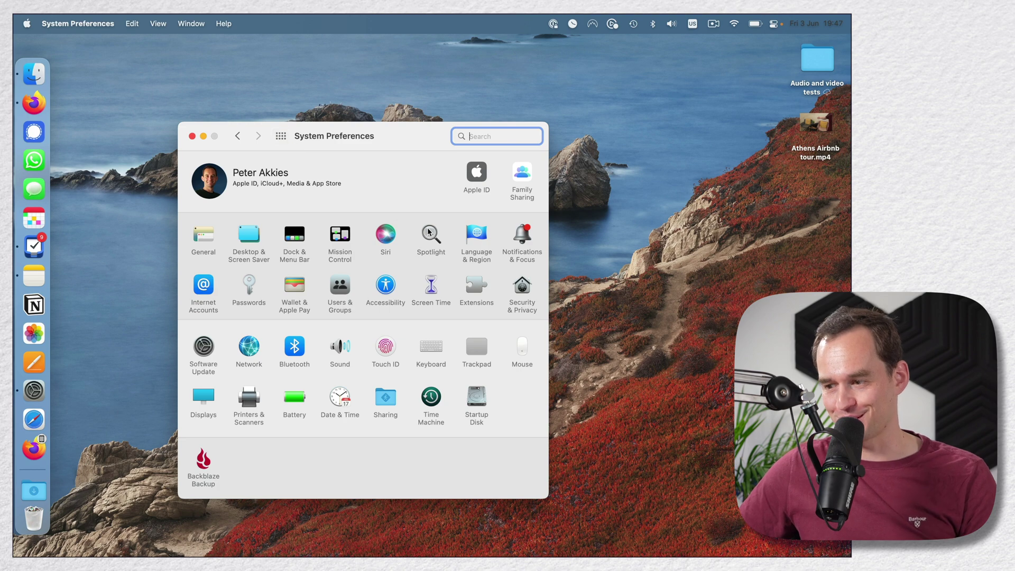
{"action": "left_click", "coordinate": [298, 238]}
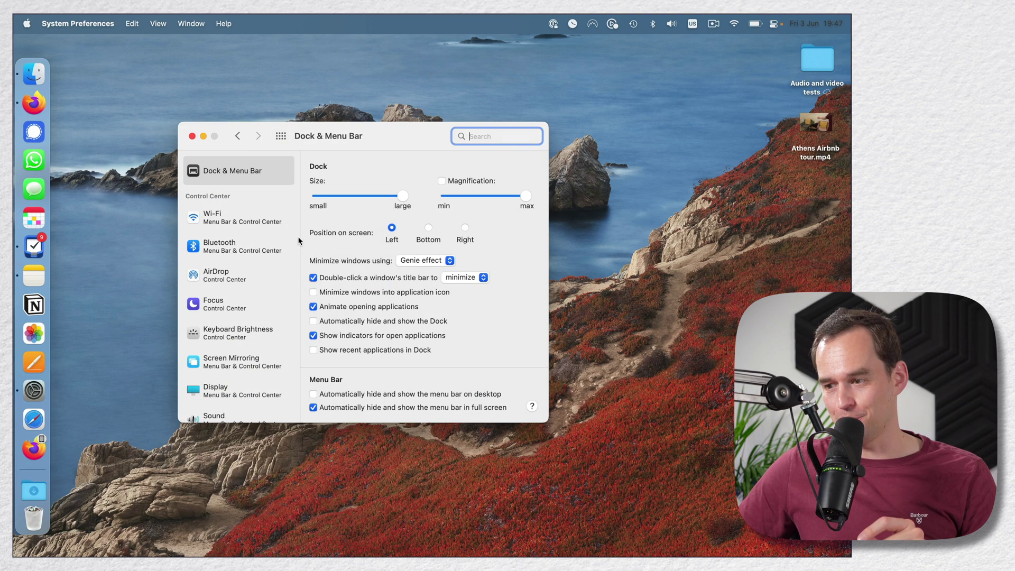
{"action": "scroll", "coordinate": [240, 287], "scroll_direction": "down", "scroll_amount": 5}
{"action": "left_click", "coordinate": [234, 385]}
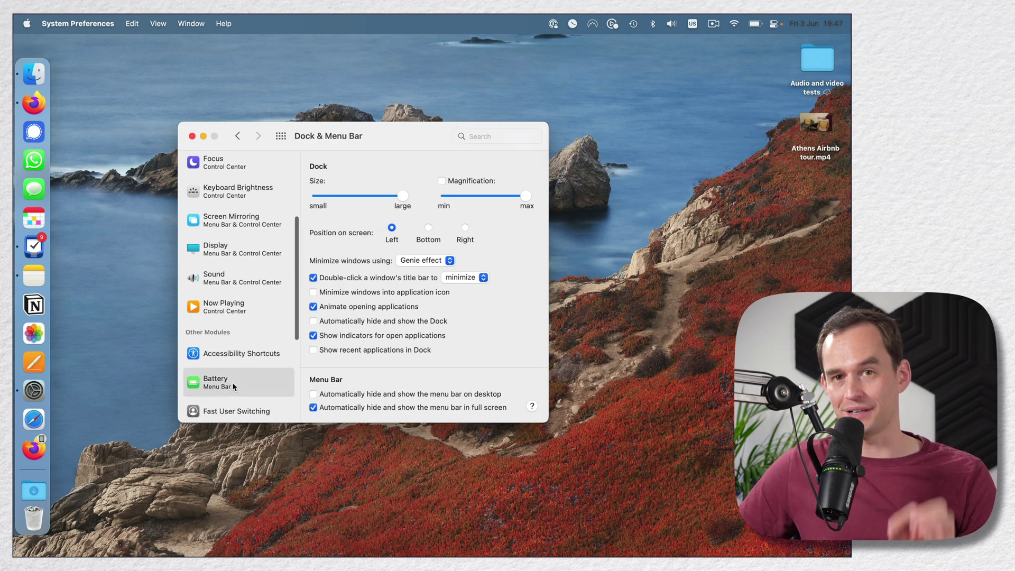
{"action": "left_click", "coordinate": [344, 224]}
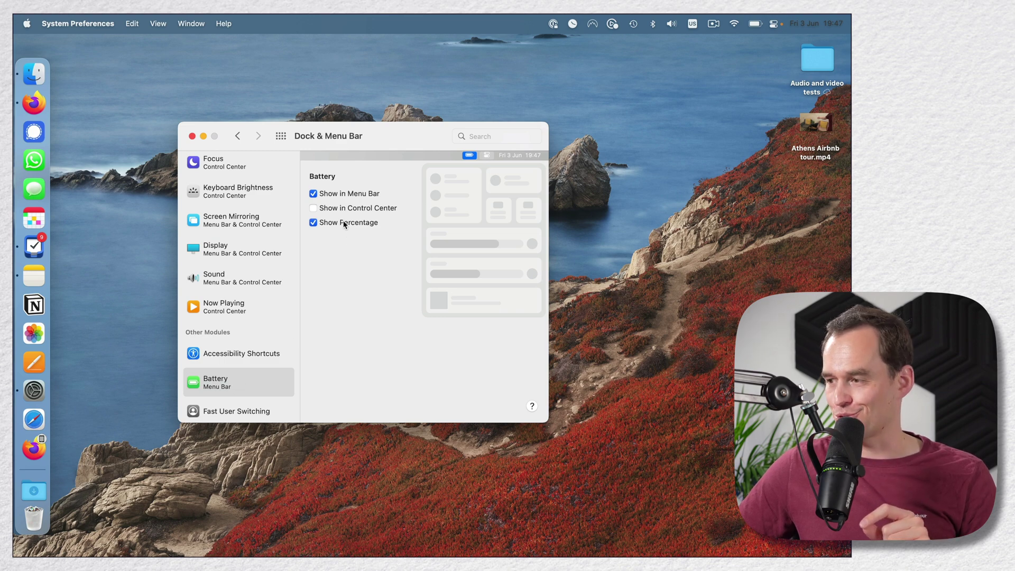
{"action": "left_click", "coordinate": [755, 24]}
{"action": "left_click", "coordinate": [756, 24]}
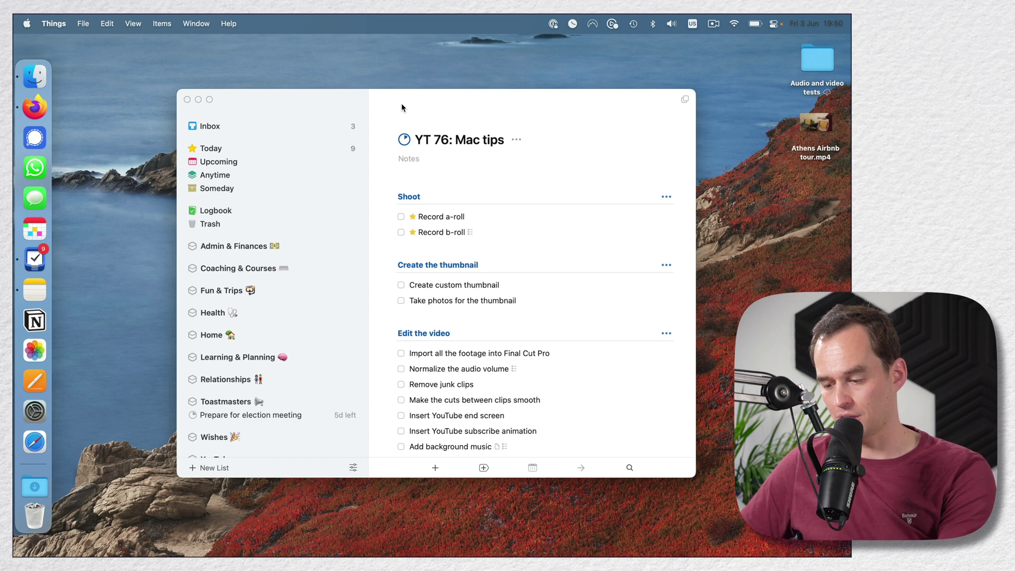
Step: Take a screenshot of the entire screen with the Shift-Cmd-5 toolbar
{"action": "key", "text": "shift+super+5"}
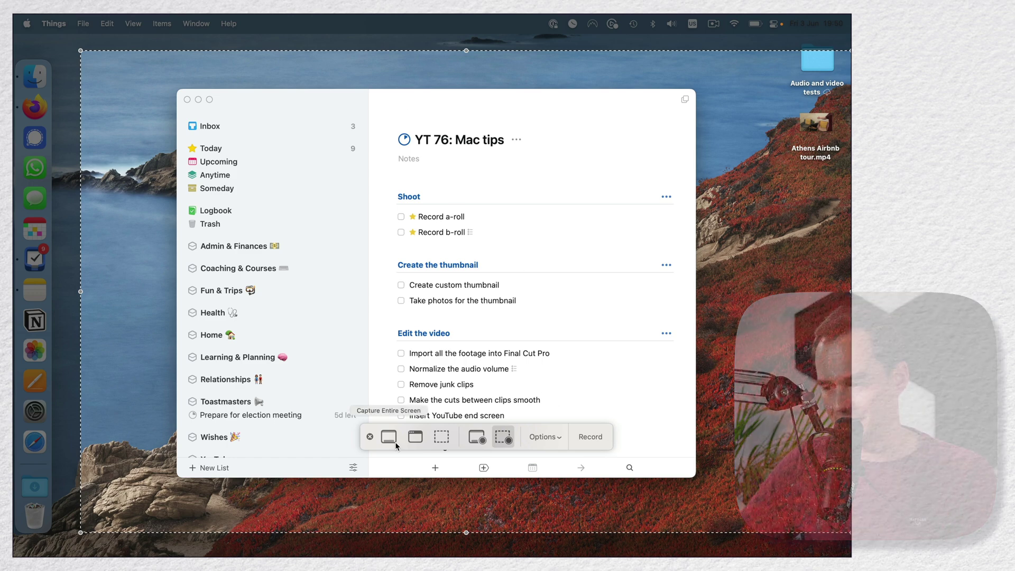
{"action": "left_click", "coordinate": [388, 442]}
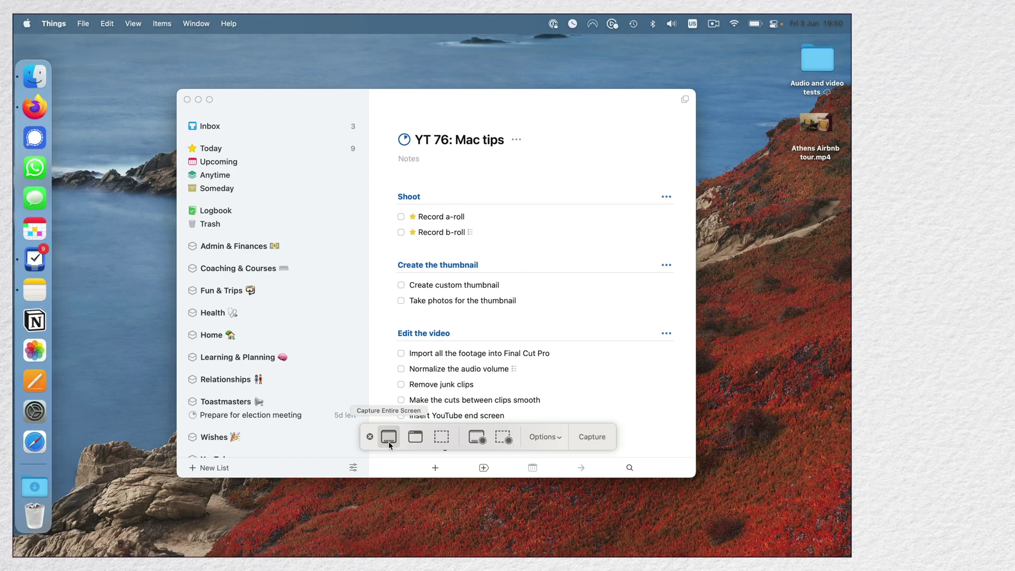
{"action": "left_click", "coordinate": [362, 256]}
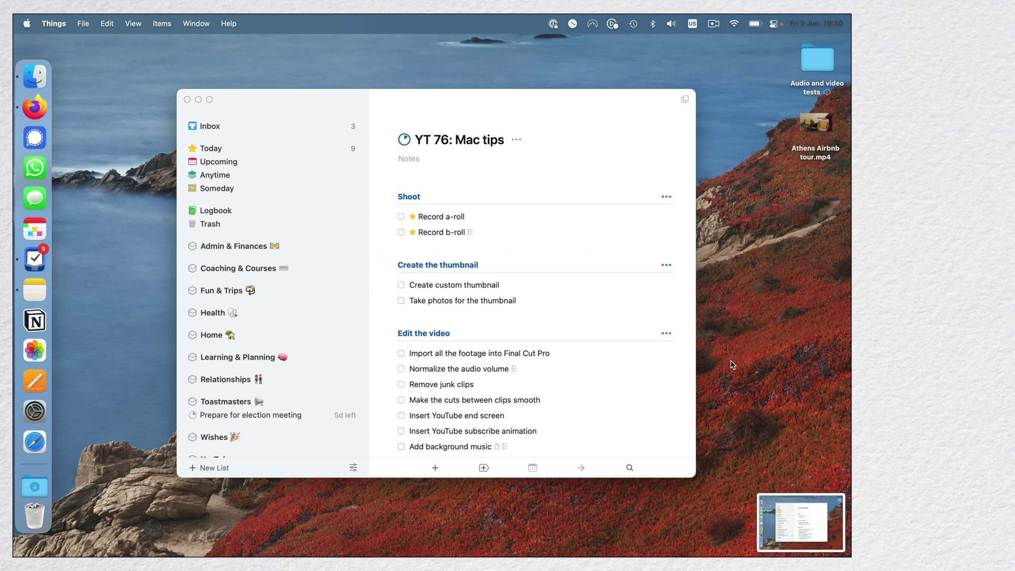
Step: Capture the Things window alone as a screenshot
{"action": "key", "text": "shift+super"}
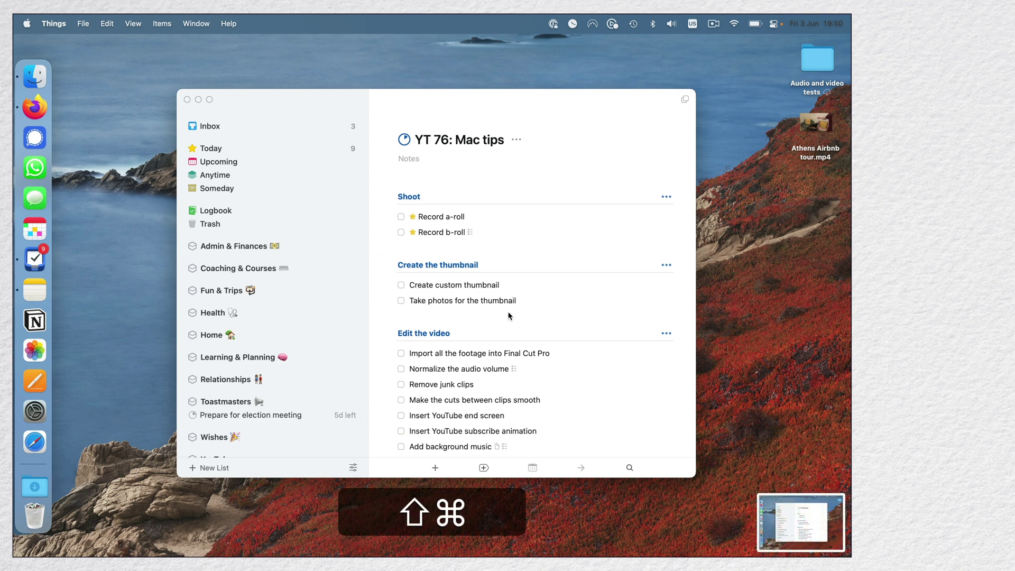
{"action": "key", "text": "shift+super+5"}
{"action": "left_click", "coordinate": [416, 438]}
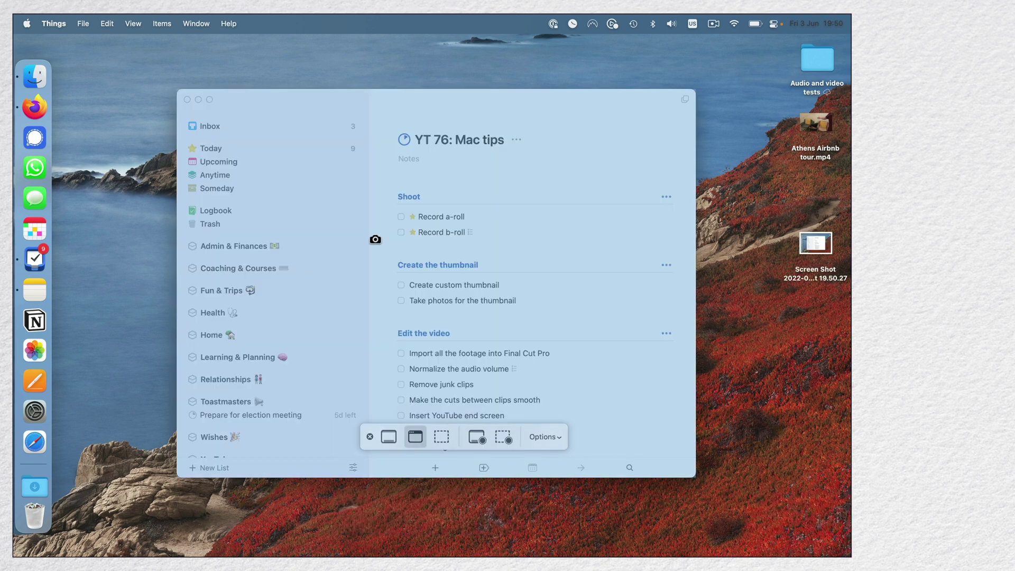
{"action": "left_click", "coordinate": [375, 239]}
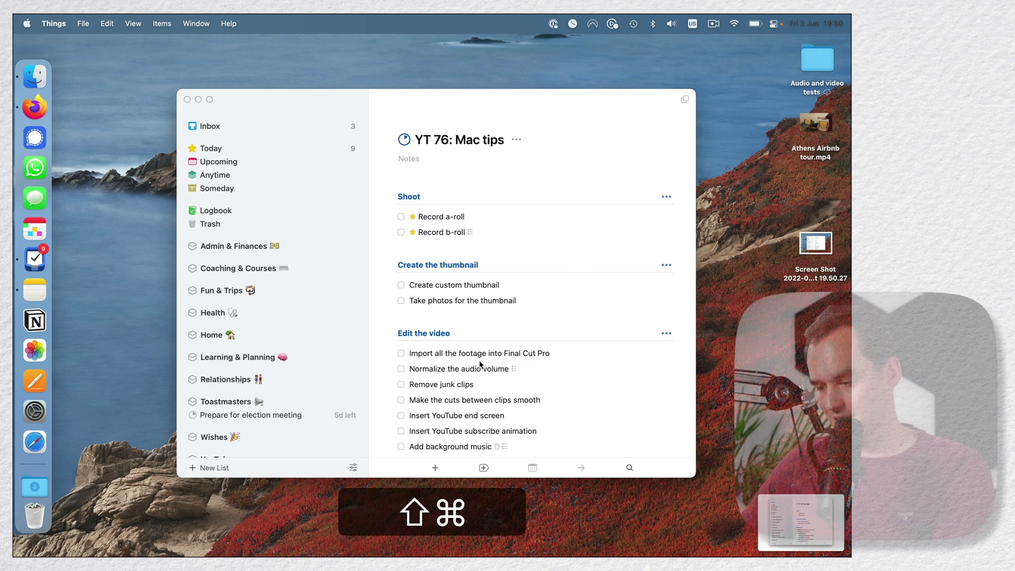
Step: Set up Record Selected Portion over the Things window and adjust a capture option
{"action": "key", "text": "shift+super+5"}
{"action": "left_click", "coordinate": [441, 437]}
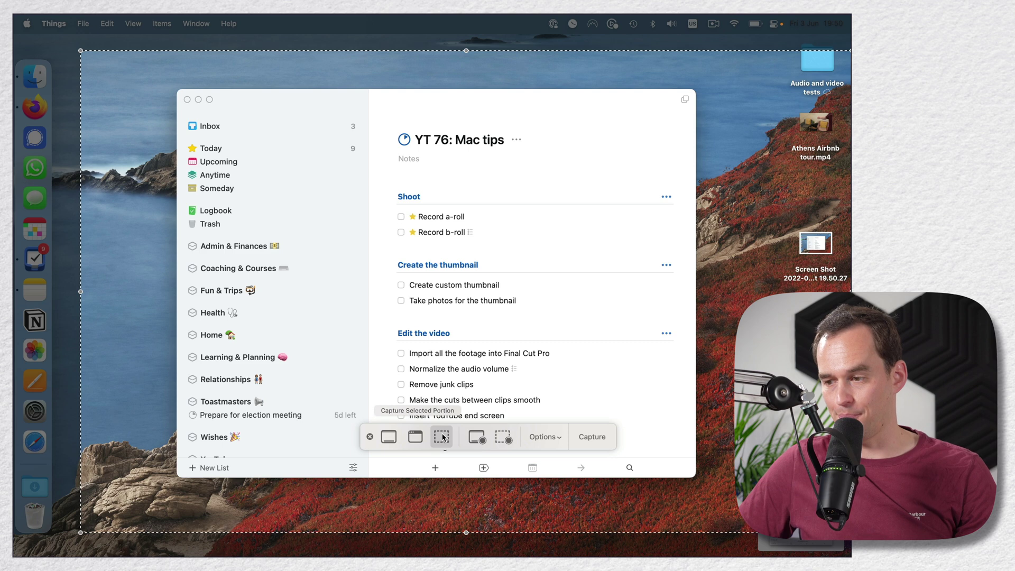
{"action": "left_click_drag", "start_coordinate": [467, 51], "coordinate": [467, 130]}
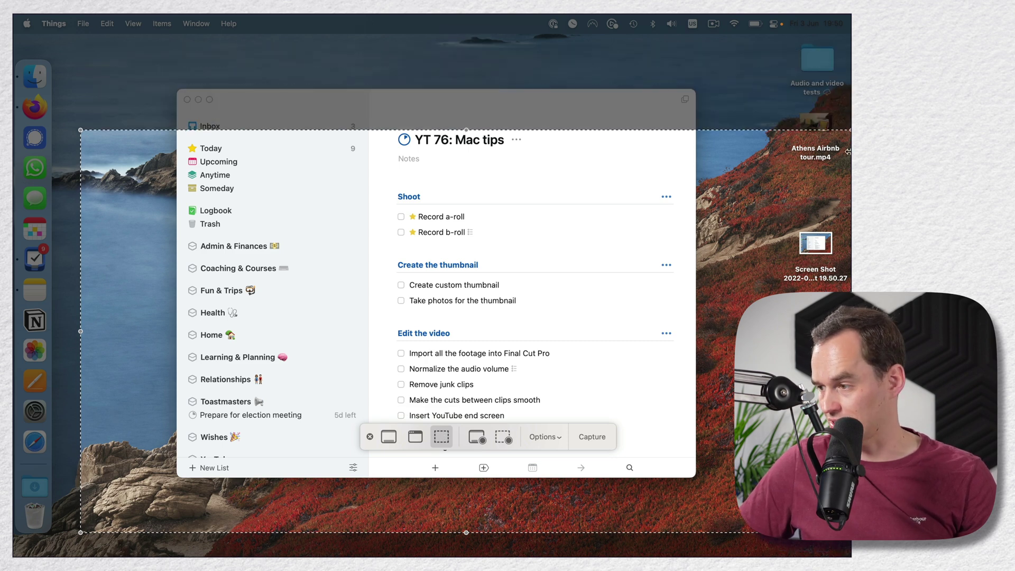
{"action": "left_click_drag", "start_coordinate": [848, 131], "coordinate": [698, 201]}
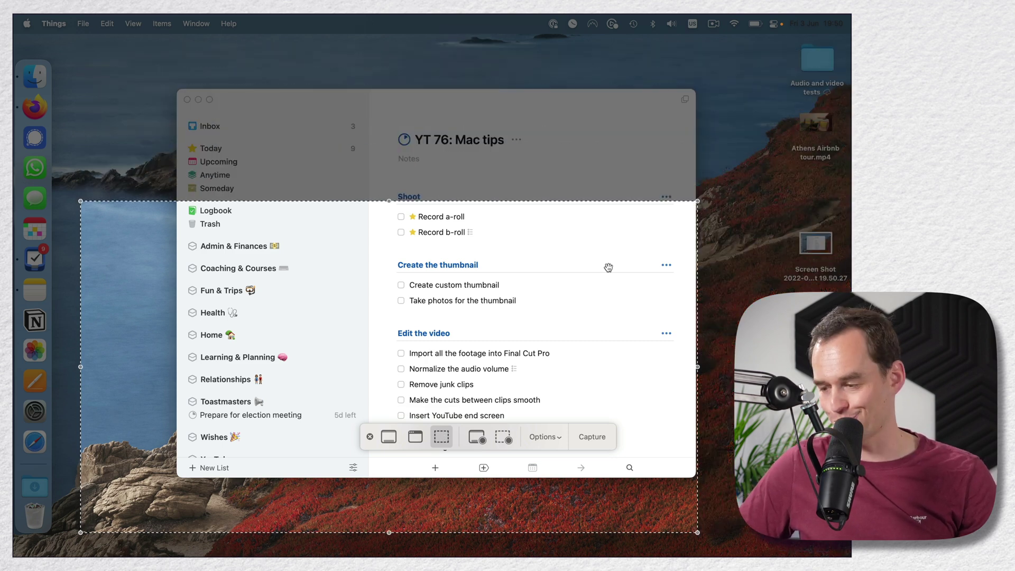
{"action": "left_click", "coordinate": [482, 442]}
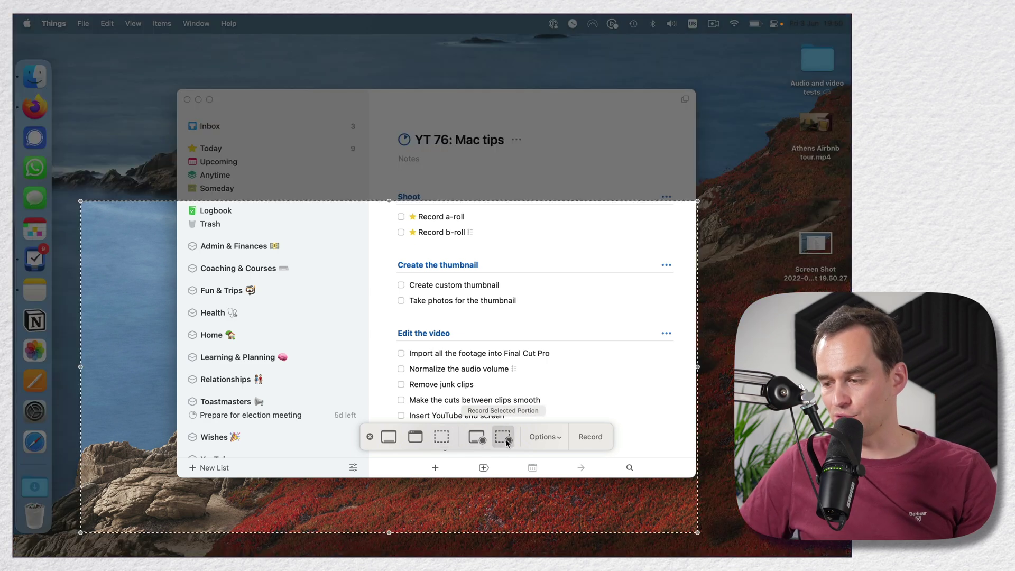
{"action": "left_click", "coordinate": [507, 441]}
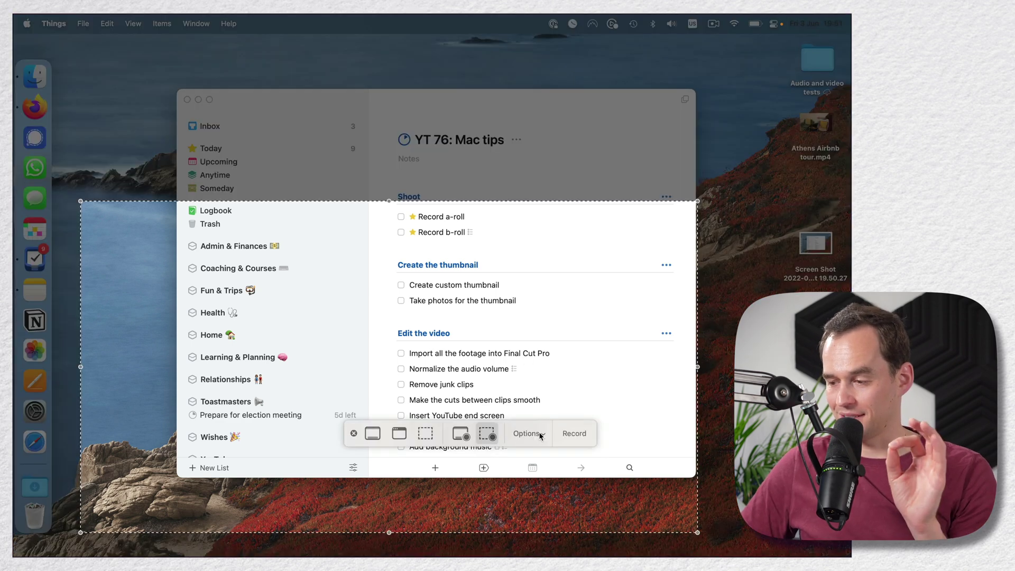
{"action": "left_click", "coordinate": [542, 434]}
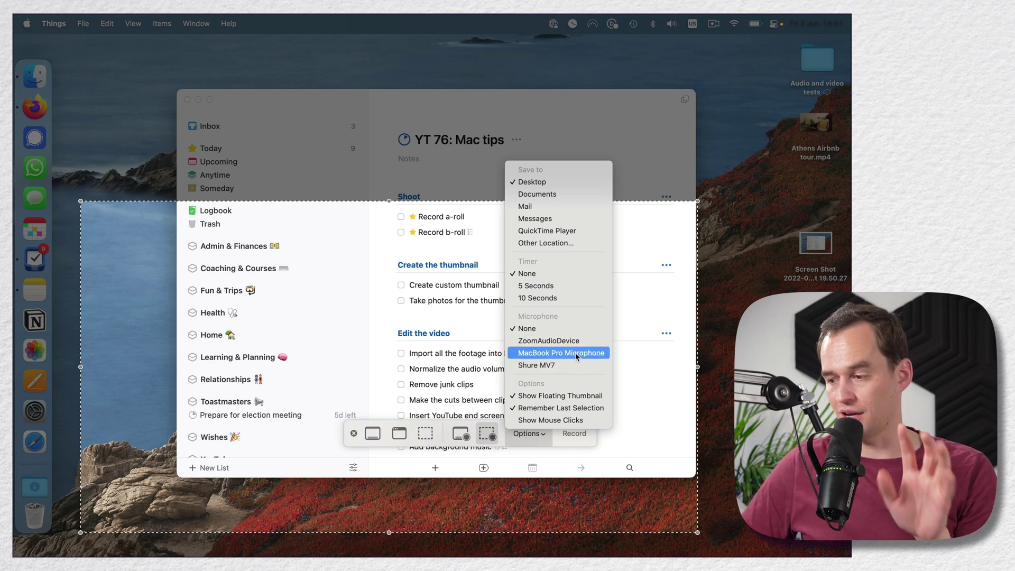
{"action": "left_click", "coordinate": [588, 422]}
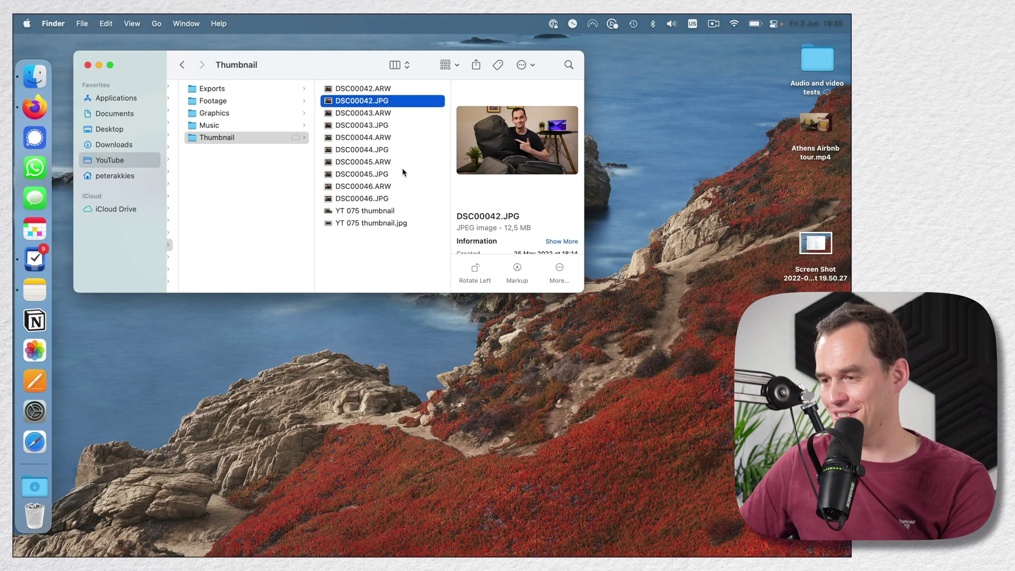
Step: Combine DSC00042, DSC00043 and DSC00044.JPG into DSC00042.pdf with Create PDF, then select it
{"action": "left_click", "coordinate": [391, 125], "text": "super"}
{"action": "left_click", "coordinate": [392, 150], "text": "super"}
{"action": "right_click", "coordinate": [392, 150]}
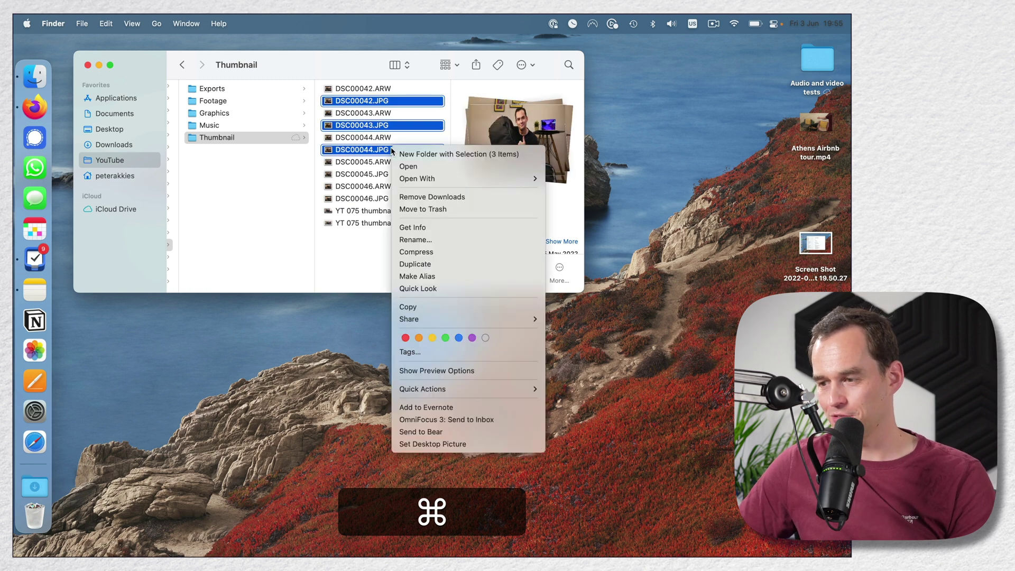
{"action": "mouse_move", "coordinate": [497, 390]}
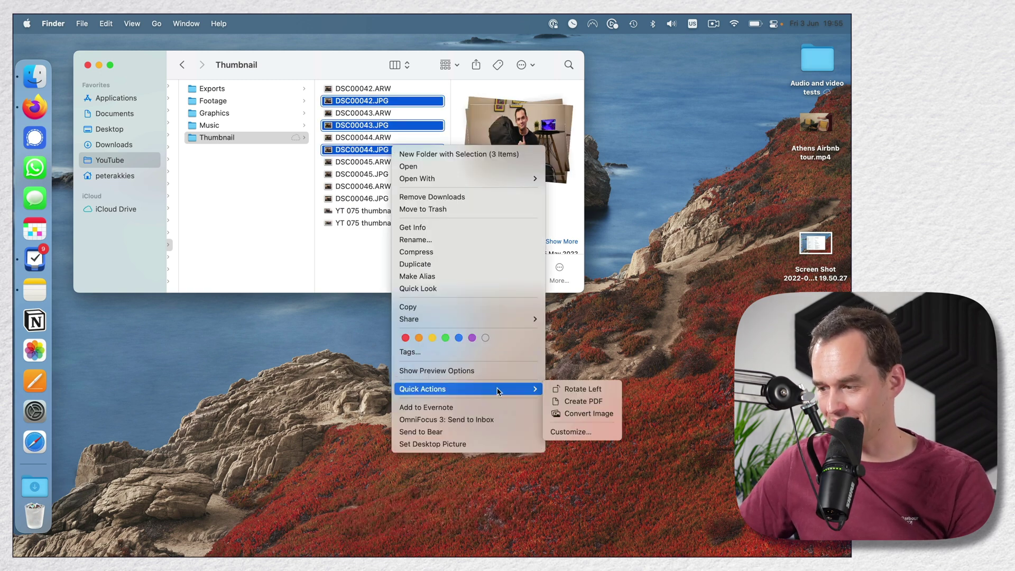
{"action": "left_click", "coordinate": [574, 401]}
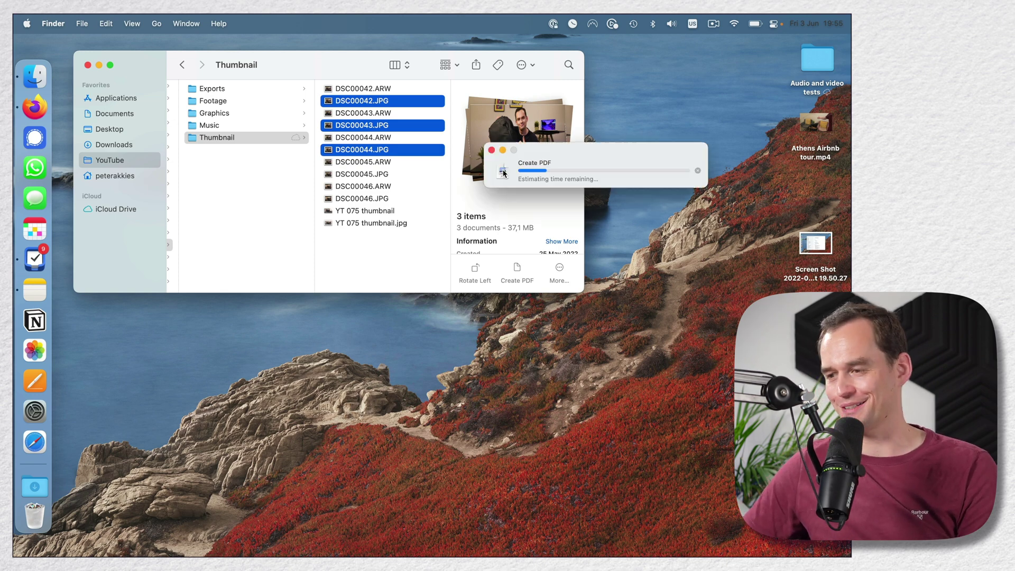
{"action": "left_click", "coordinate": [401, 113]}
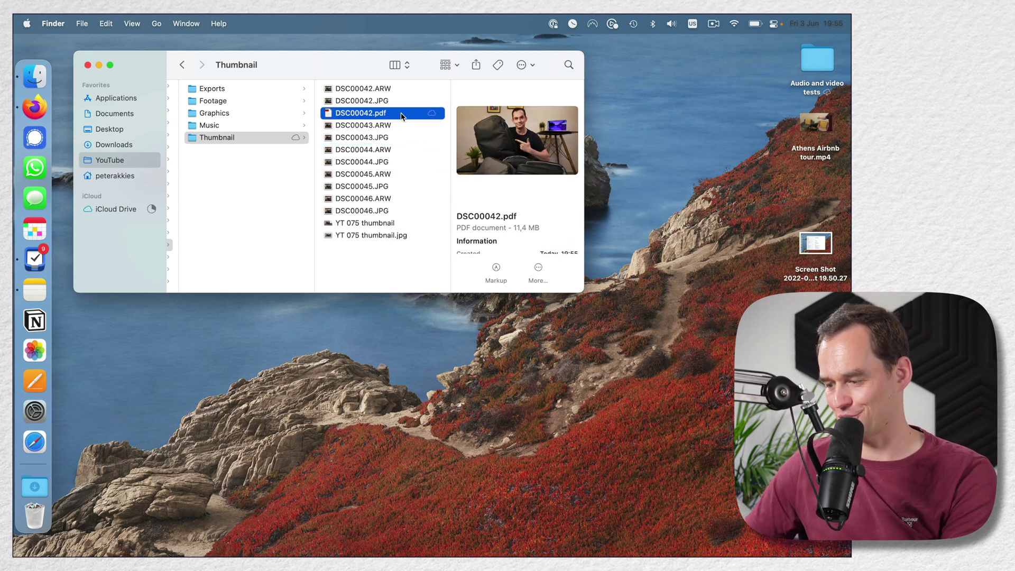
Step: Open DSC00042.pdf in Preview and look through its three pages
{"action": "key", "text": "super+o"}
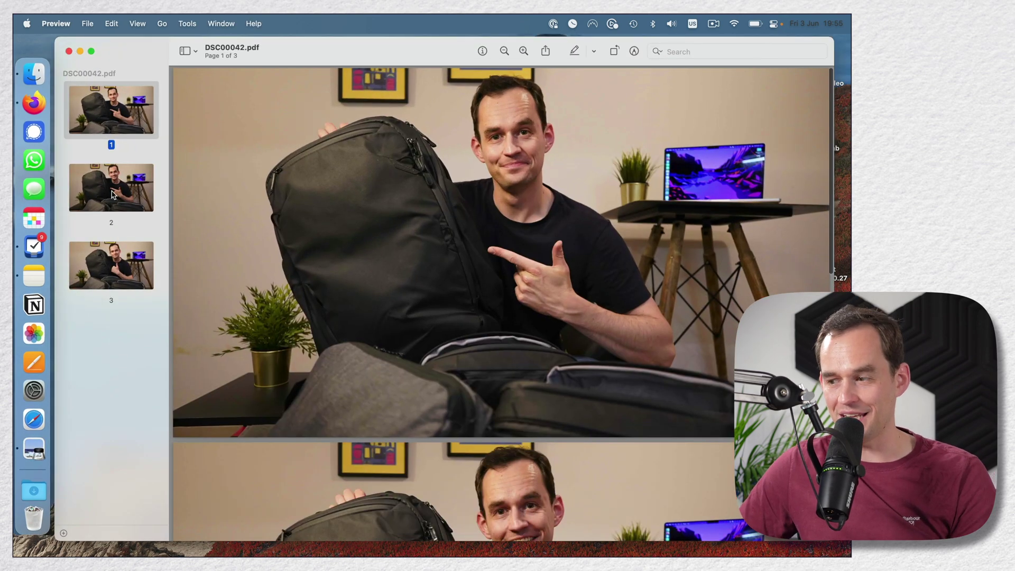
{"action": "left_click", "coordinate": [114, 193]}
{"action": "left_click", "coordinate": [114, 273]}
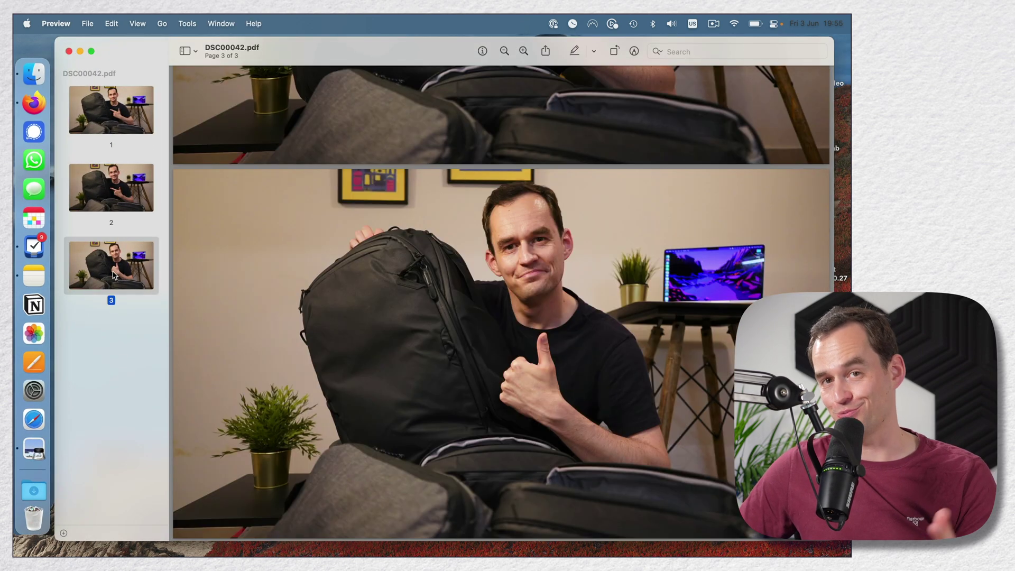
{"action": "left_click", "coordinate": [127, 105]}
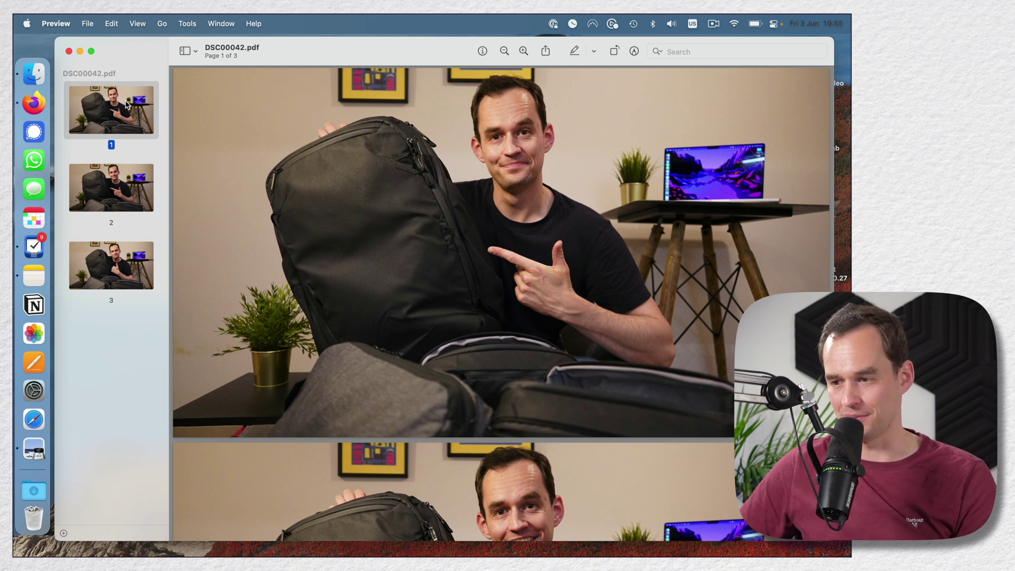
Step: Export the PDF as JPEG named DSC00042 to the Desktop, then minimize Preview
{"action": "right_click", "coordinate": [109, 112]}
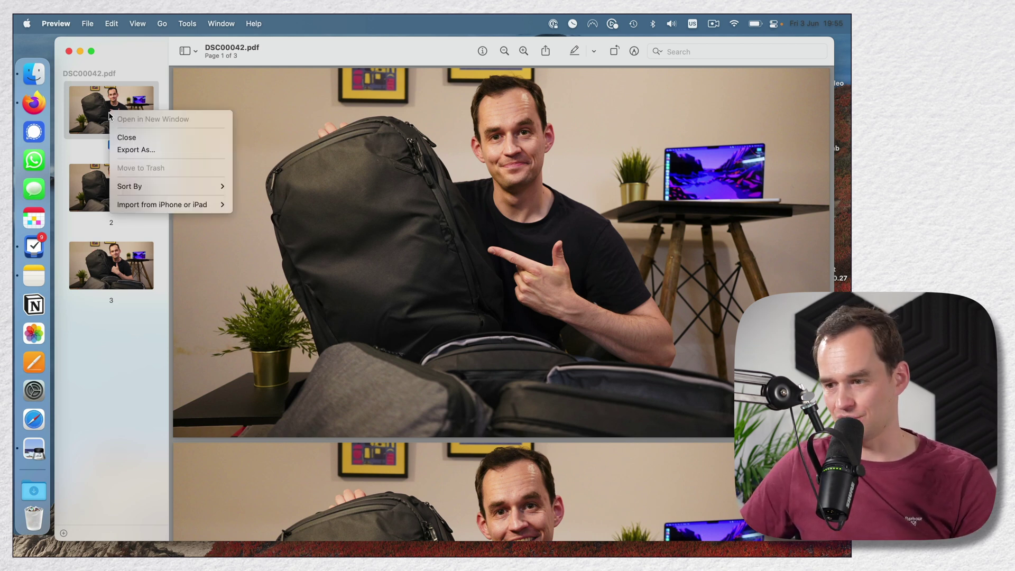
{"action": "left_click", "coordinate": [138, 149]}
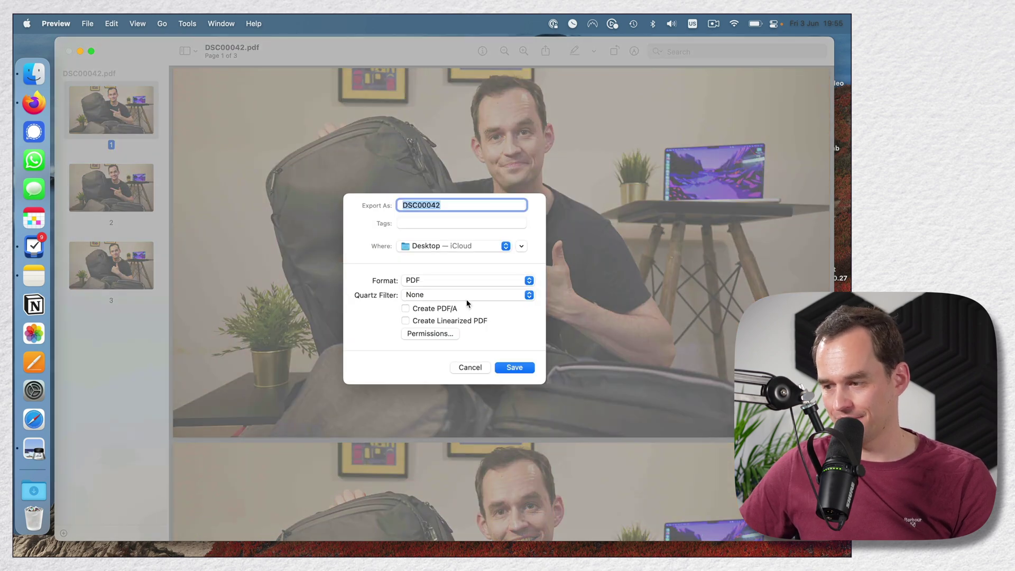
{"action": "left_click", "coordinate": [427, 280]}
{"action": "left_click", "coordinate": [443, 246]}
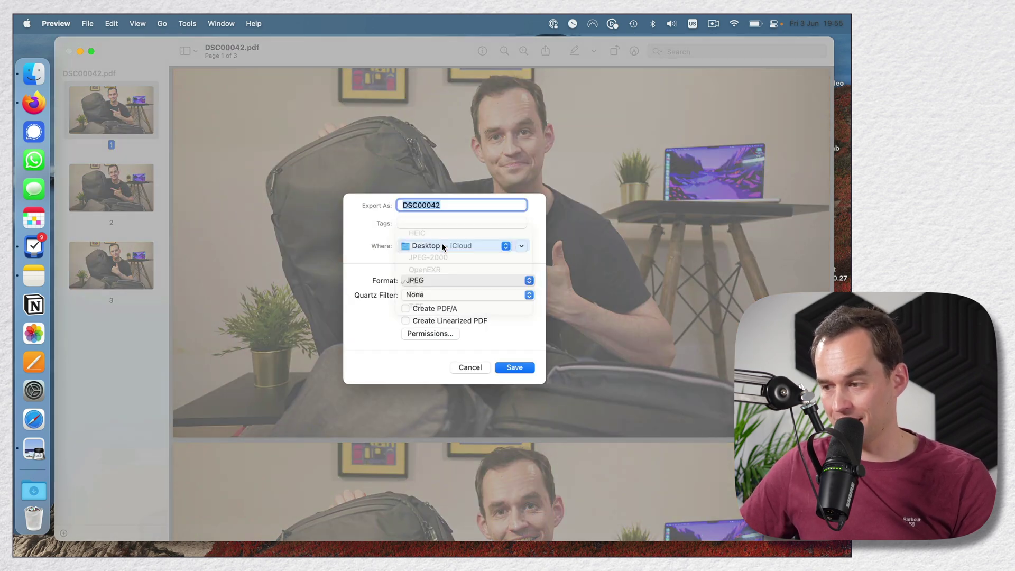
{"action": "left_click", "coordinate": [505, 359]}
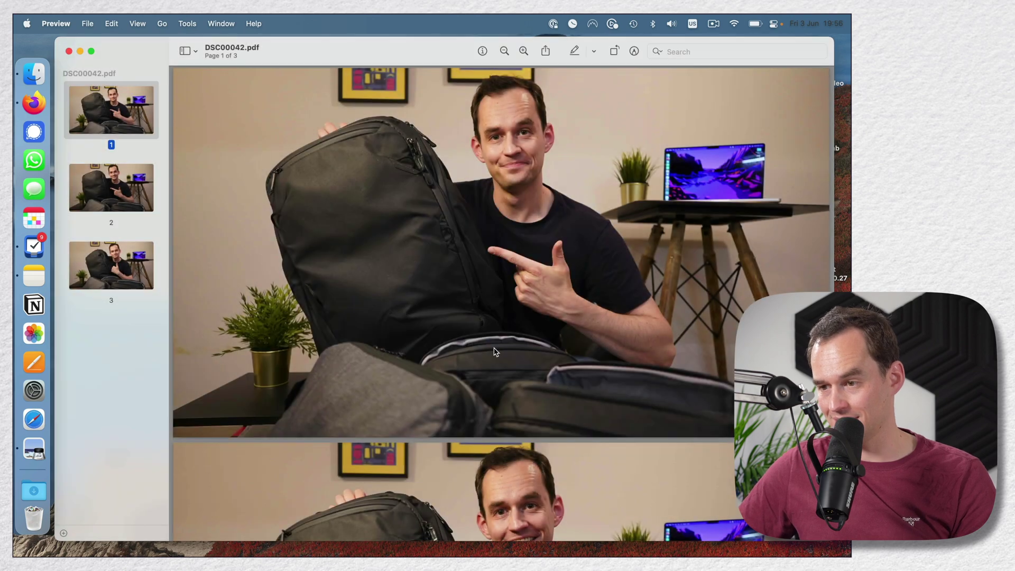
{"action": "left_click", "coordinate": [80, 51]}
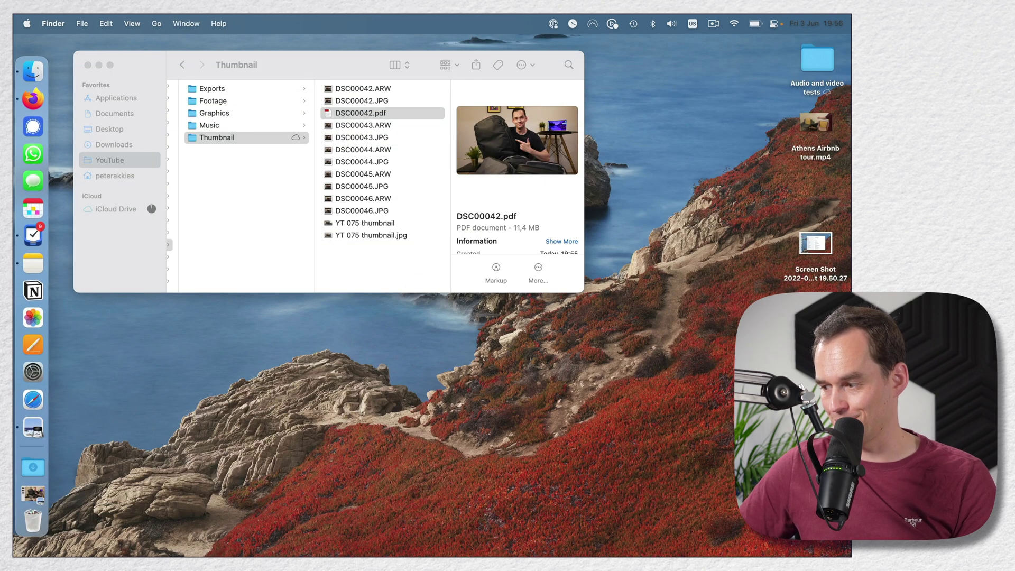
{"action": "key", "text": "space"}
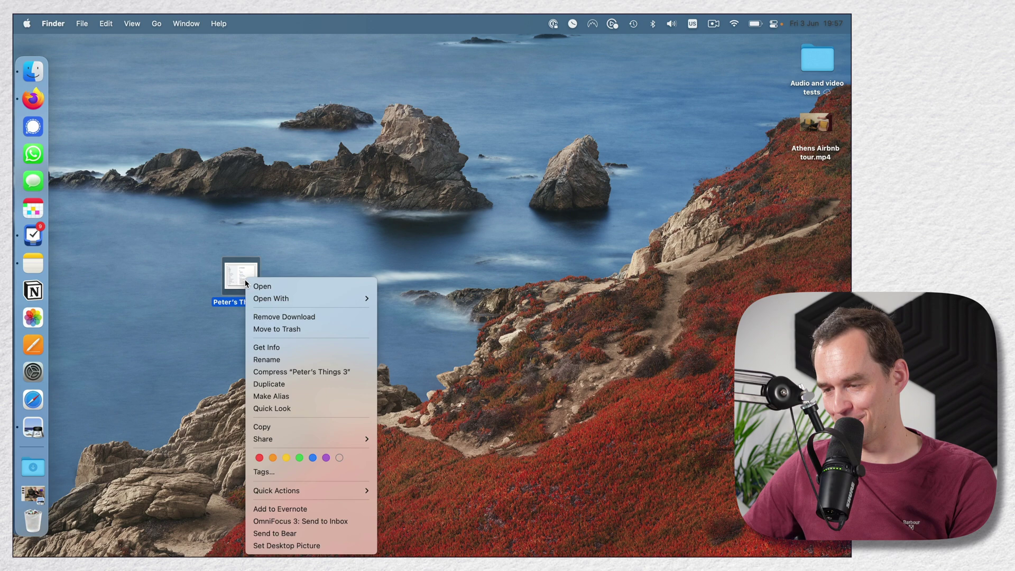
Step: Convert the Things 3 image to JPEG at Actual Size and place the copy beside the original
{"action": "mouse_move", "coordinate": [343, 490]}
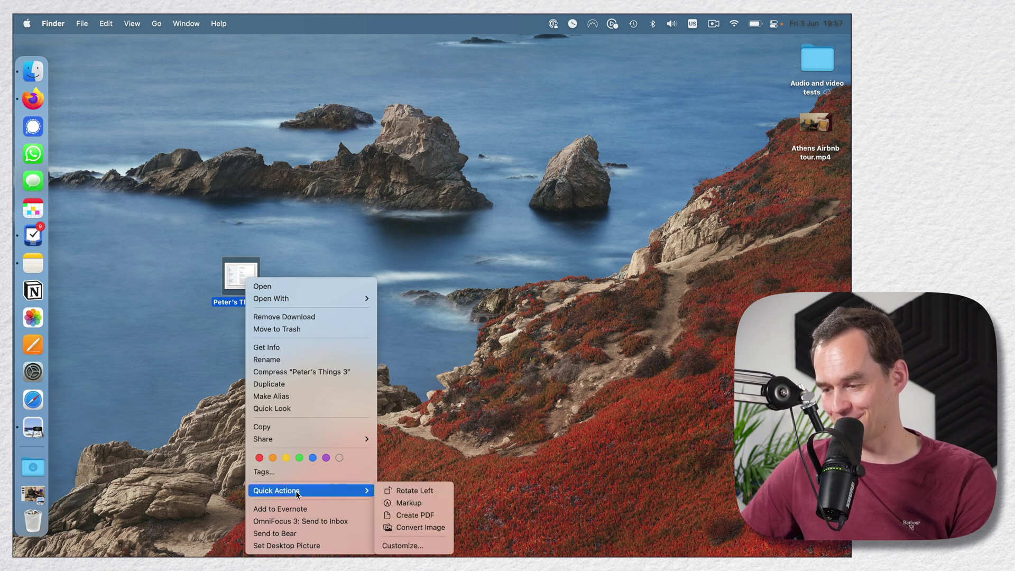
{"action": "left_click", "coordinate": [428, 528]}
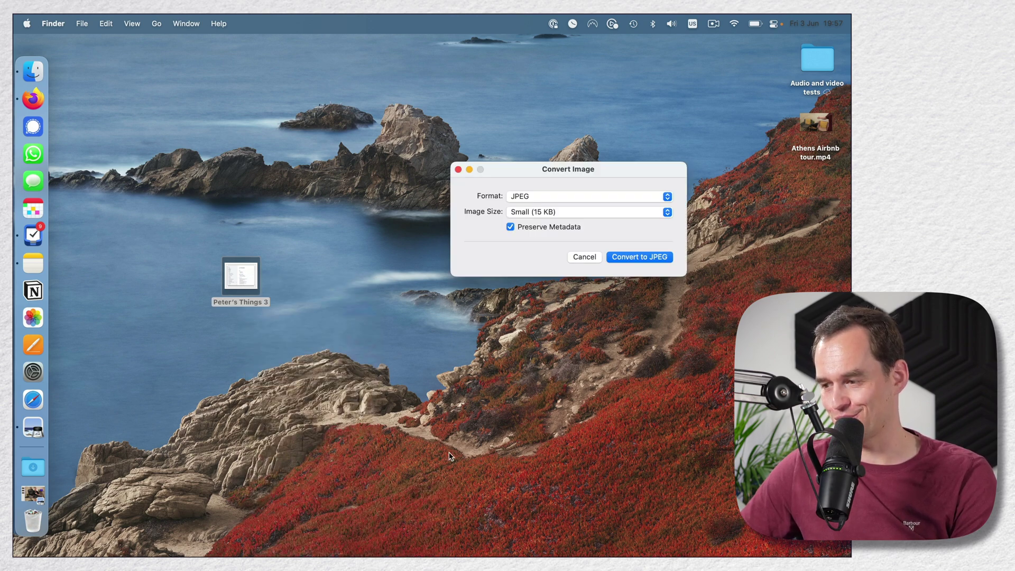
{"action": "left_click", "coordinate": [548, 196]}
{"action": "left_click", "coordinate": [560, 179]}
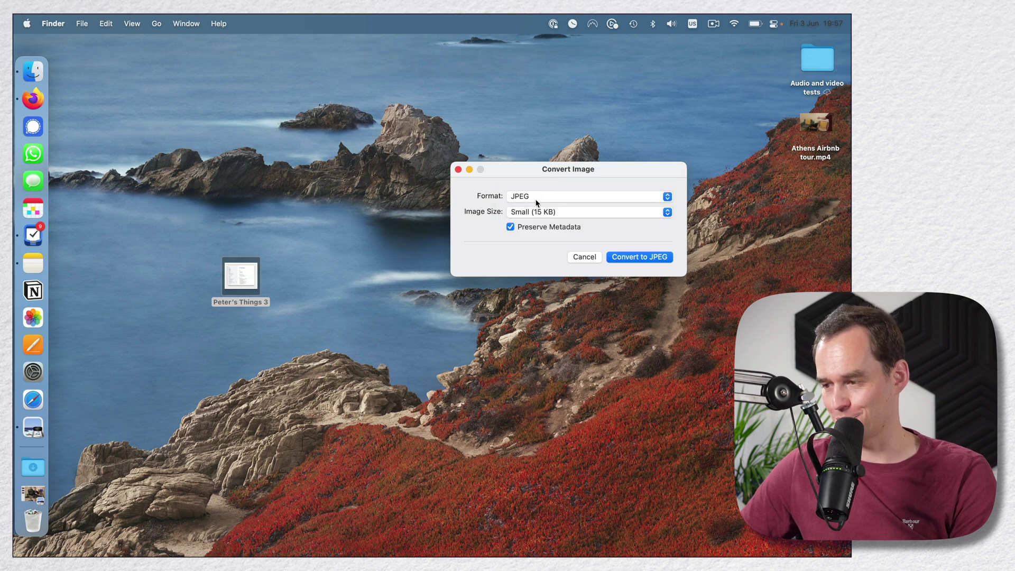
{"action": "left_click", "coordinate": [540, 212]}
{"action": "left_click", "coordinate": [548, 249]}
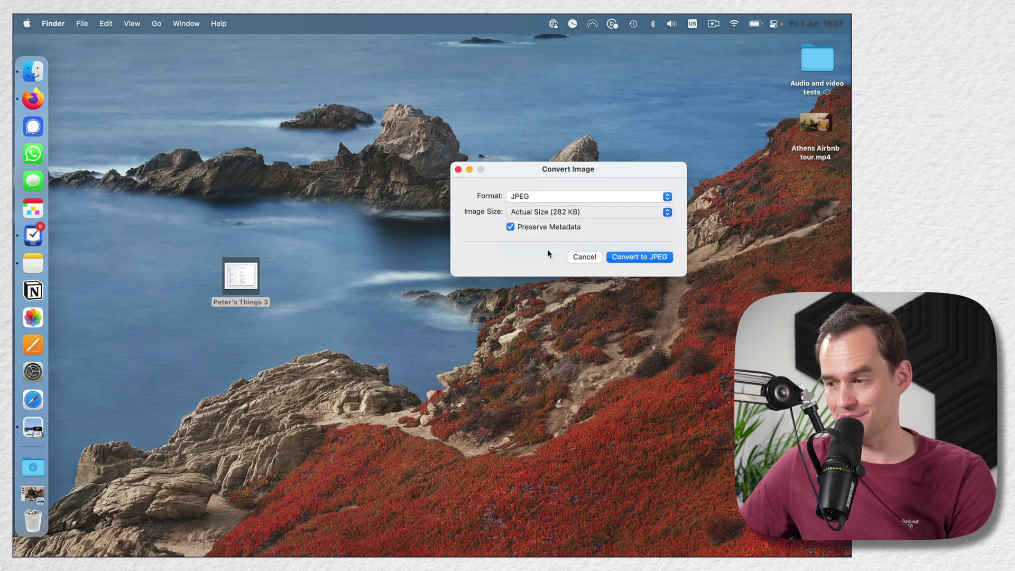
{"action": "left_click", "coordinate": [624, 258]}
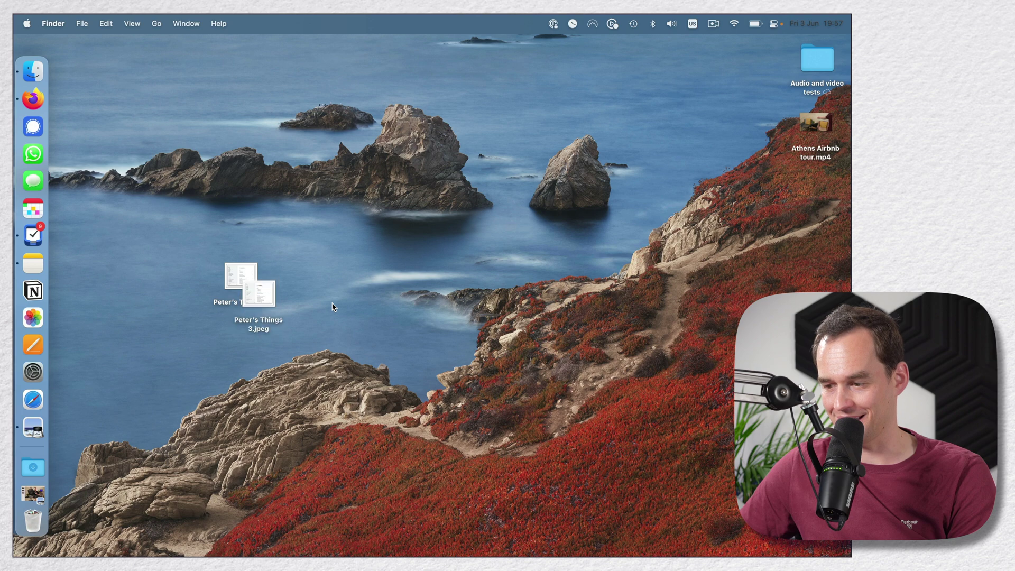
{"action": "left_click_drag", "start_coordinate": [263, 302], "coordinate": [301, 290]}
{"action": "left_click", "coordinate": [360, 262]}
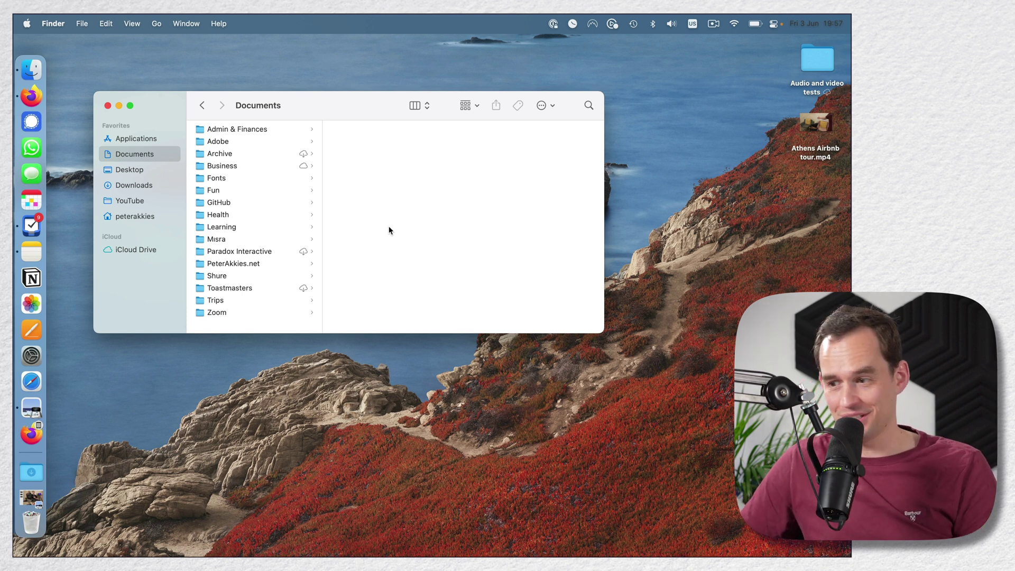
Step: Add extra tabs to the Documents Finder window with ⌘T
{"action": "left_click_drag", "start_coordinate": [338, 106], "coordinate": [364, 117]}
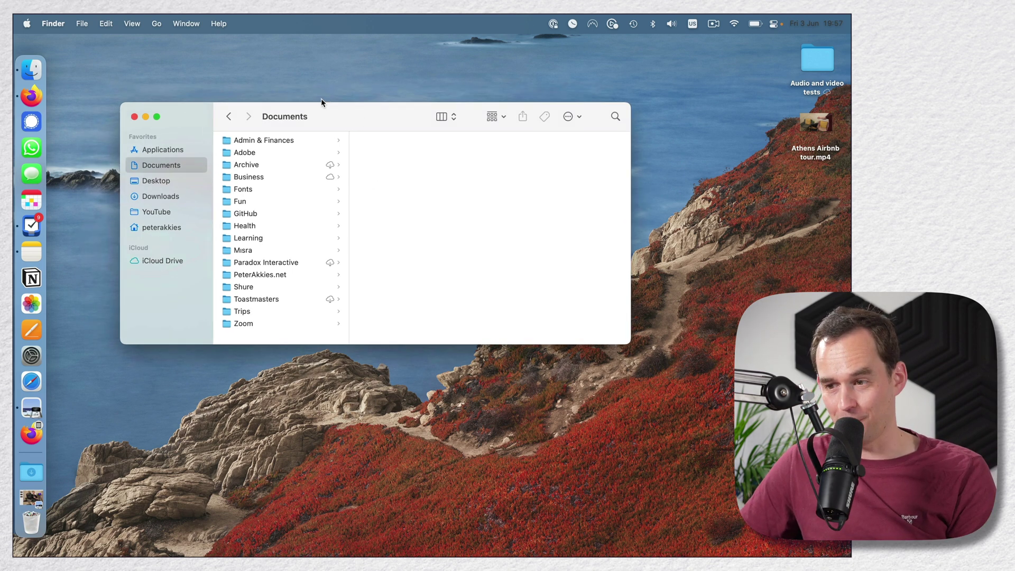
{"action": "left_click", "coordinate": [82, 24]}
{"action": "left_click", "coordinate": [83, 23]}
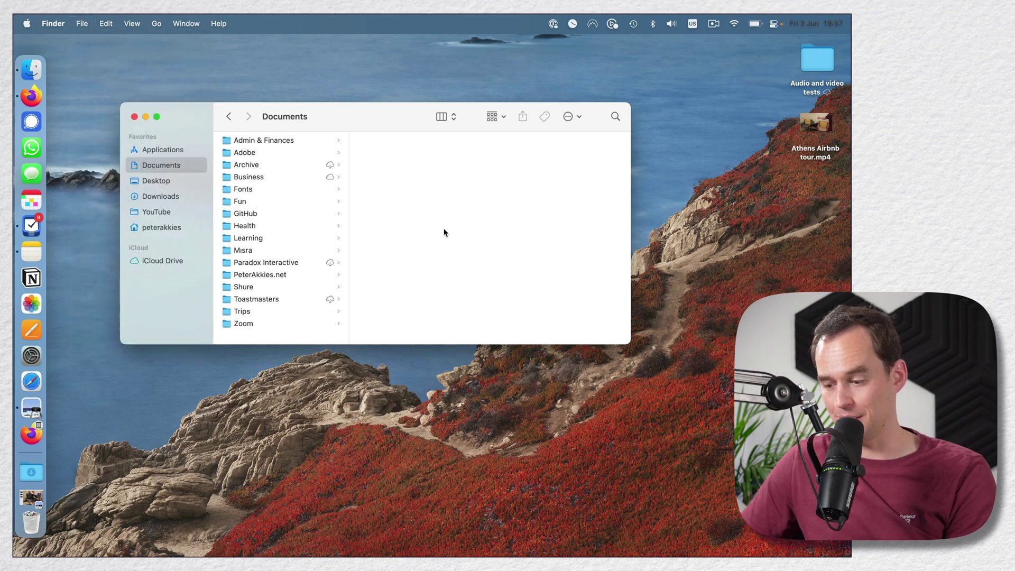
{"action": "key", "text": "super+t"}
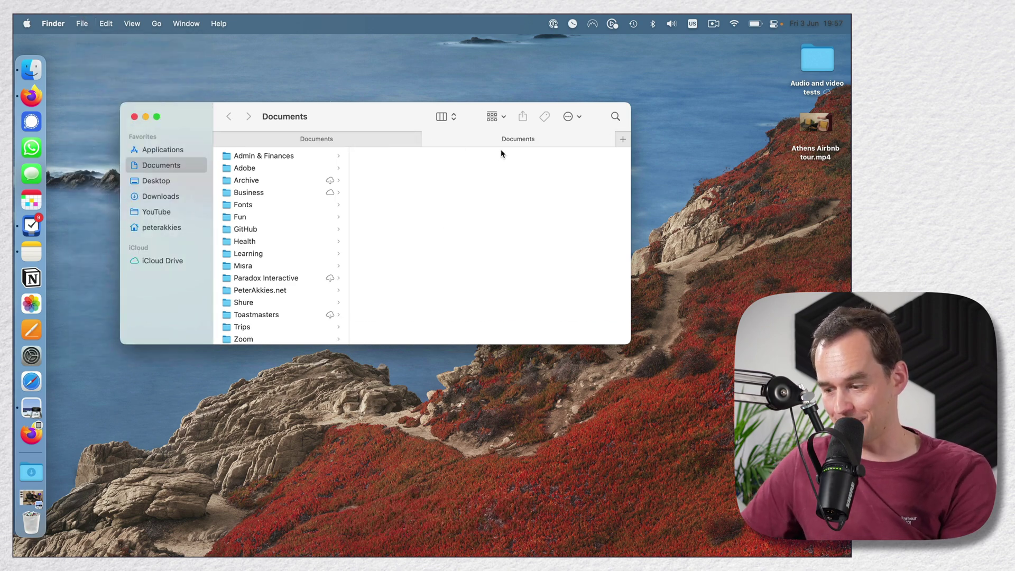
{"action": "key", "text": "super+t"}
{"action": "key", "text": "super+t"}
Step: Show the Business folder in the second tab and the Fonts folder in the third
{"action": "left_click", "coordinate": [273, 138]}
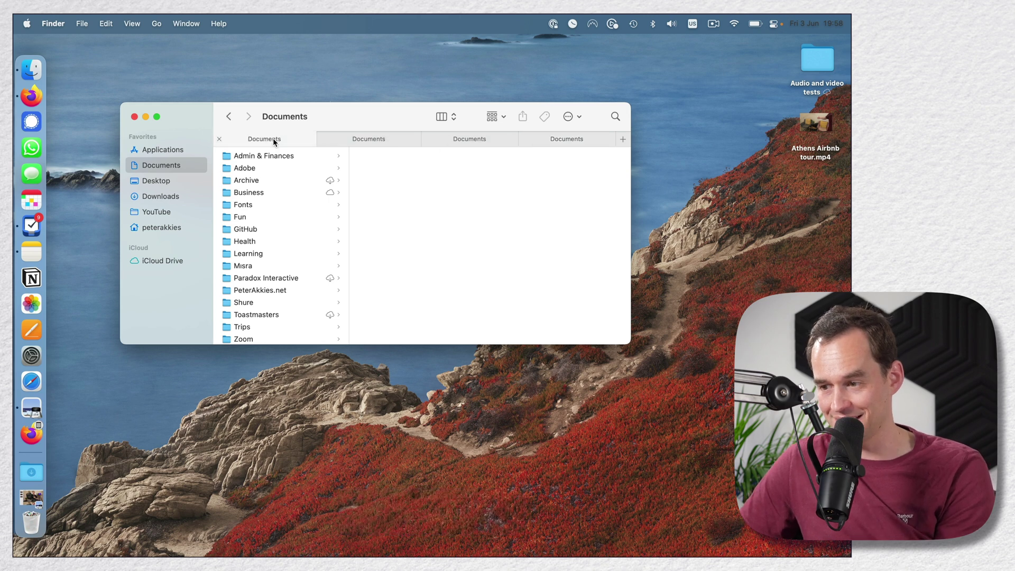
{"action": "left_click", "coordinate": [365, 139]}
{"action": "left_click", "coordinate": [278, 193]}
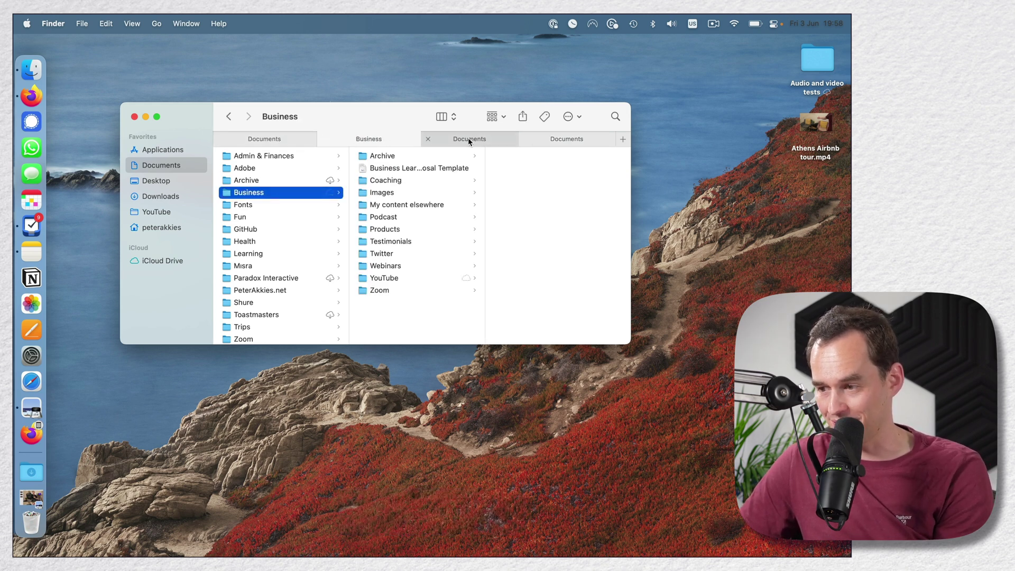
{"action": "left_click", "coordinate": [468, 139]}
{"action": "left_click", "coordinate": [276, 205]}
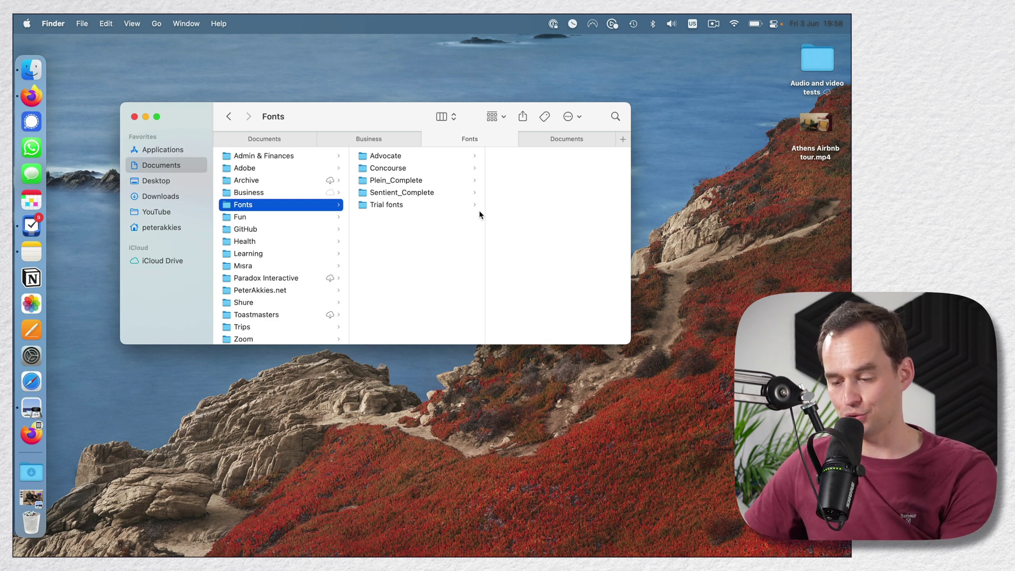
Step: Cycle between the tabs with Ctrl+Tab and Ctrl+Shift+Tab
{"action": "key", "text": "shift+ctrl"}
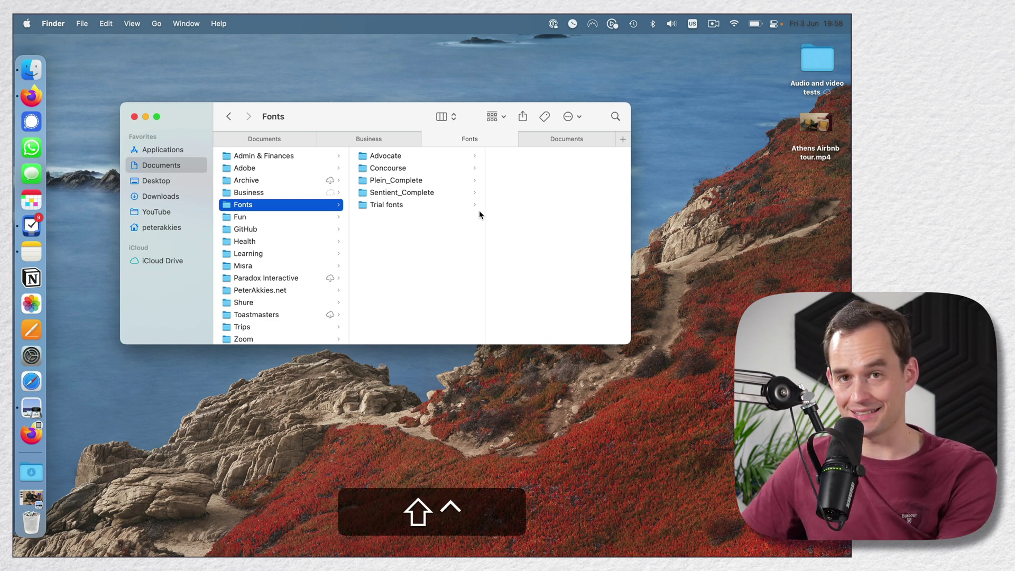
{"action": "key", "text": "ctrl+shift+Tab"}
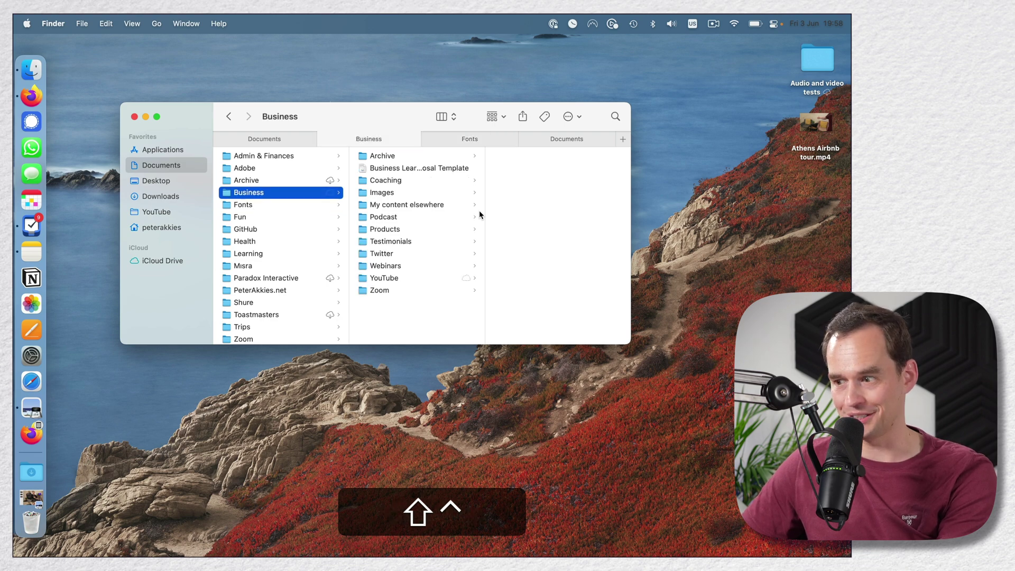
{"action": "key", "text": "ctrl+Tab"}
{"action": "key", "text": "ctrl+Tab"}
{"action": "key", "text": "ctrl+Tab"}
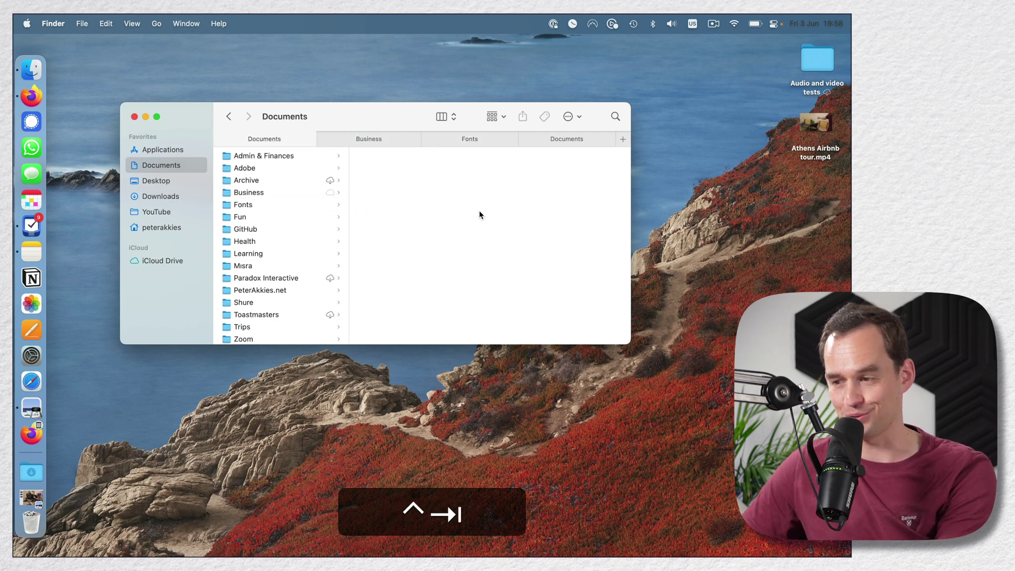
{"action": "key", "text": "ctrl+Tab"}
{"action": "key", "text": "ctrl+Tab"}
{"action": "key", "text": "ctrl+Tab"}
{"action": "key", "text": "ctrl+shift+Tab"}
{"action": "key", "text": "ctrl+shift+Tab"}
{"action": "key", "text": "ctrl+shift+Tab"}
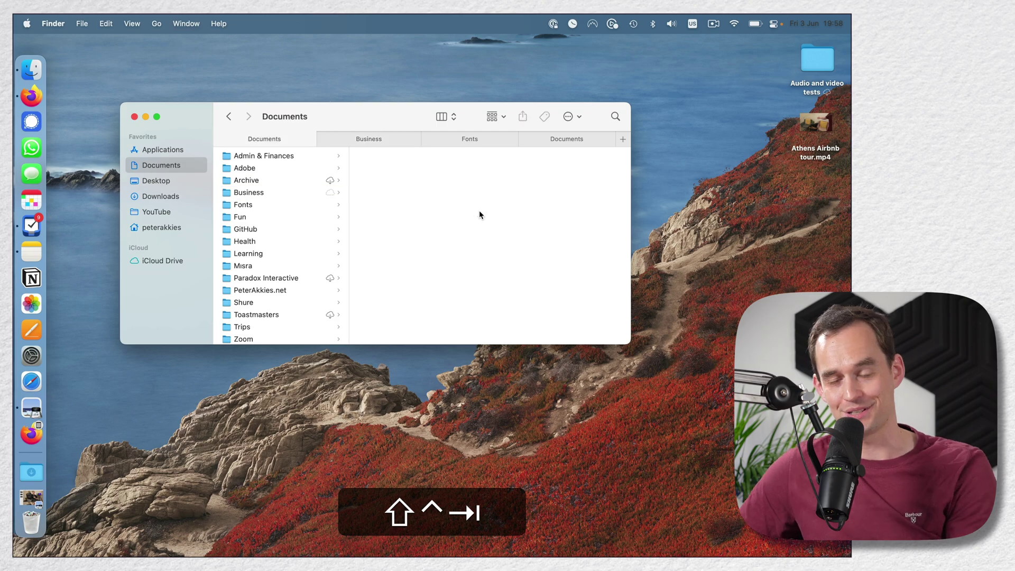